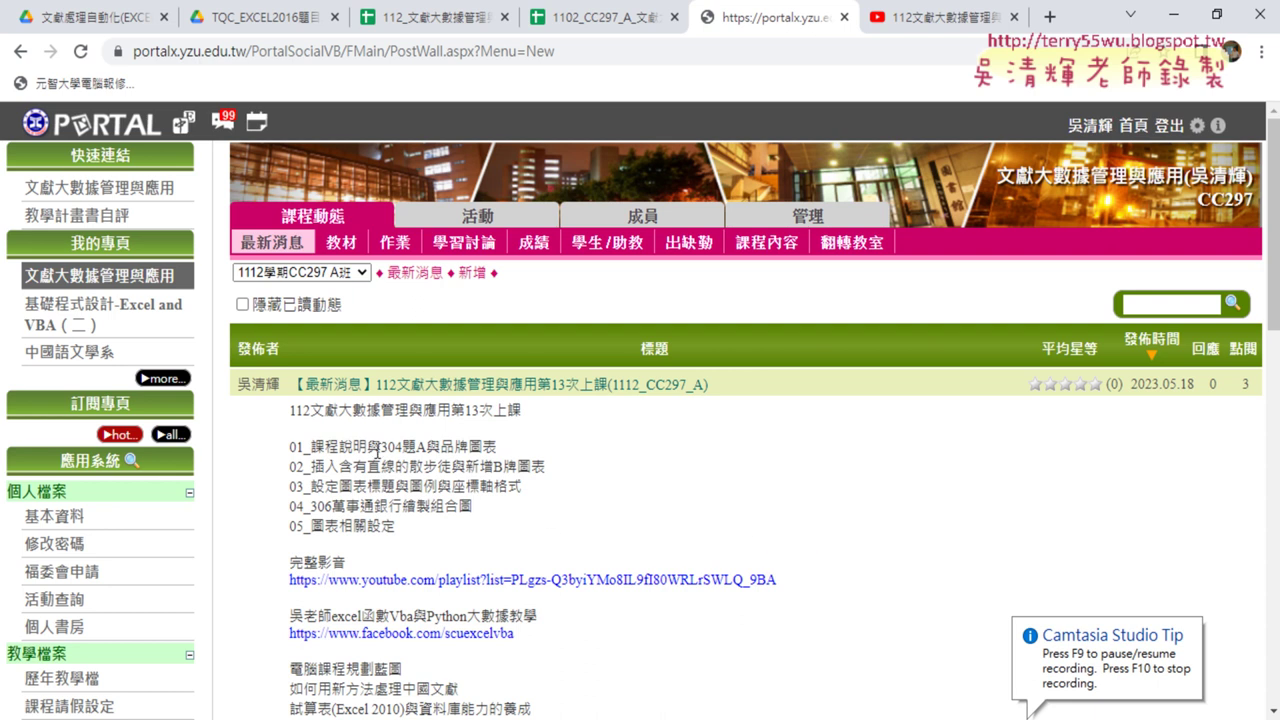
Highlight the lesson topic 304題A與品牌圖表 on line 01 of the week-13 announcement.
drag(380, 447, 495, 440)
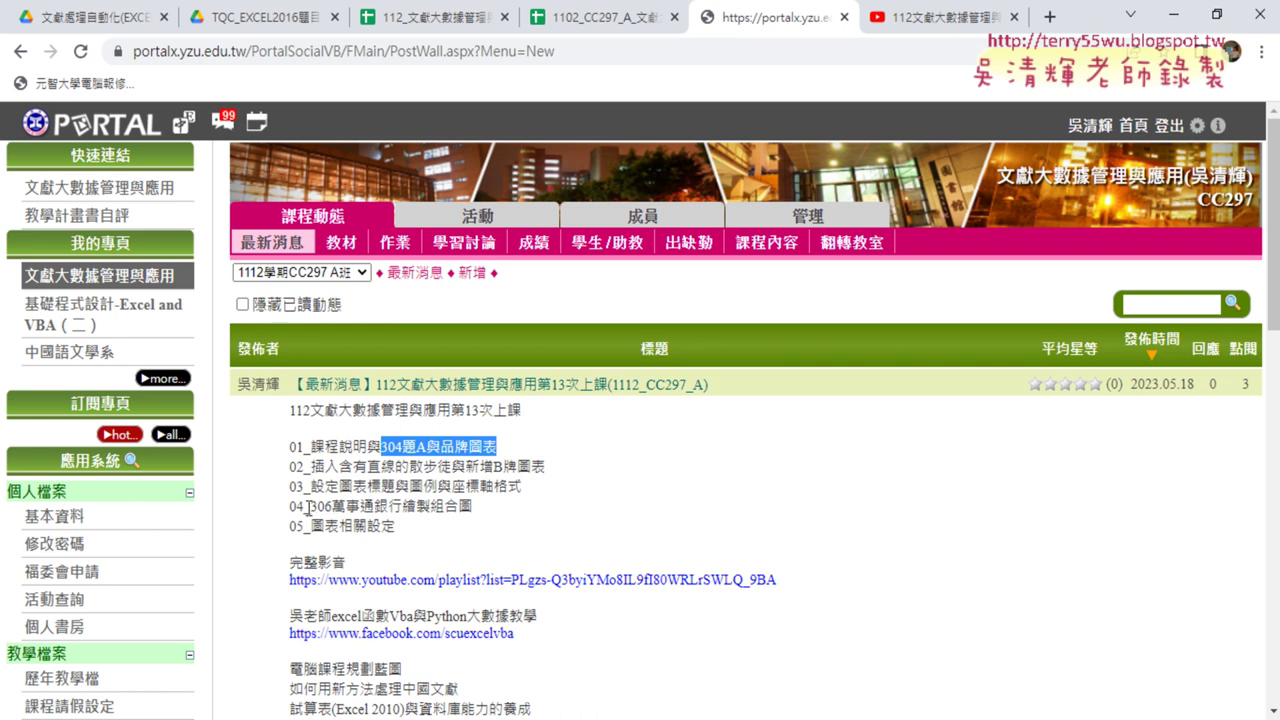
Select line 04's 306 combination-chart item, then narrow the highlight to just 組合圖.
drag(310, 506, 484, 516)
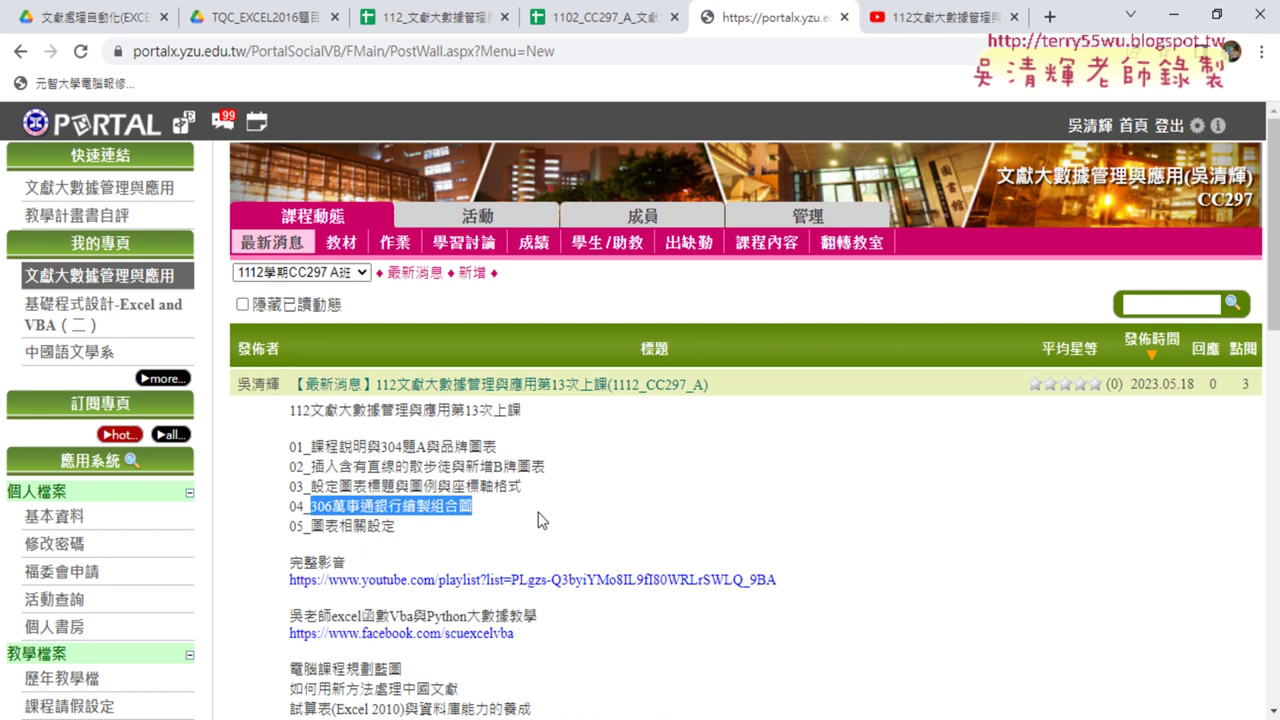
click(506, 520)
drag(431, 508, 489, 515)
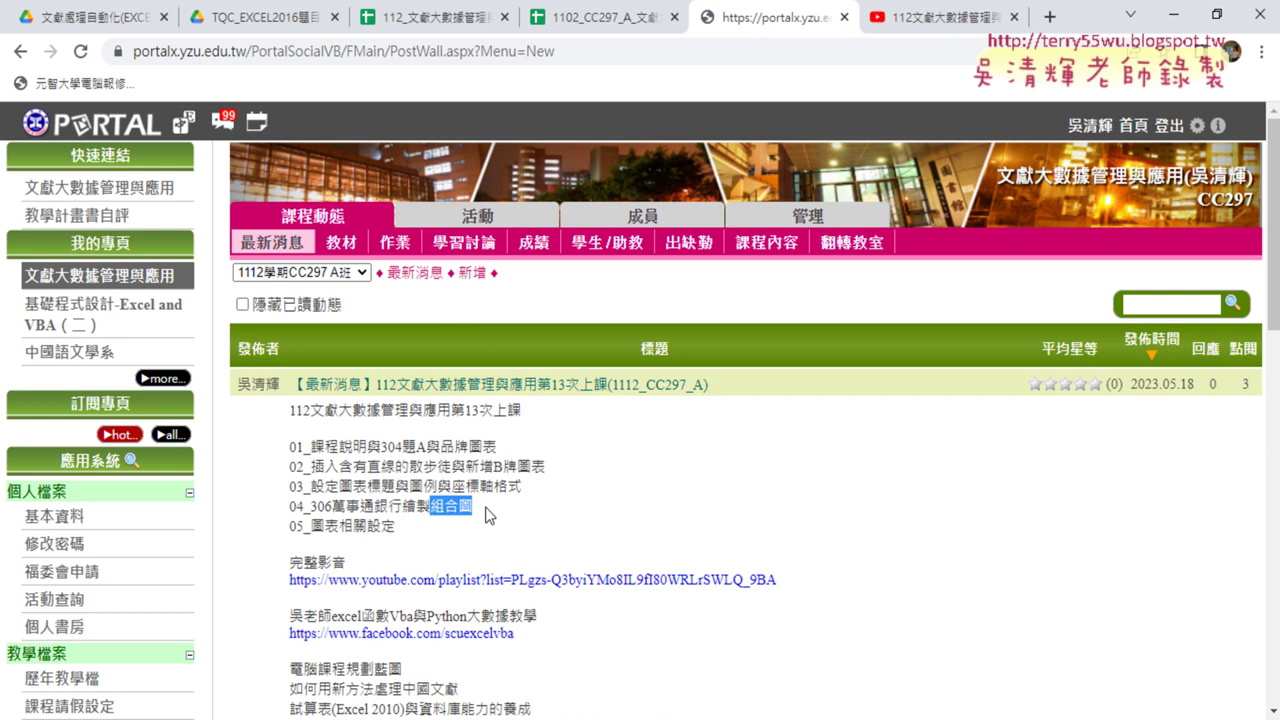
Switch to TQC_EXCEL2016題目.pdf and scroll through its first two pages of skill categories.
click(258, 16)
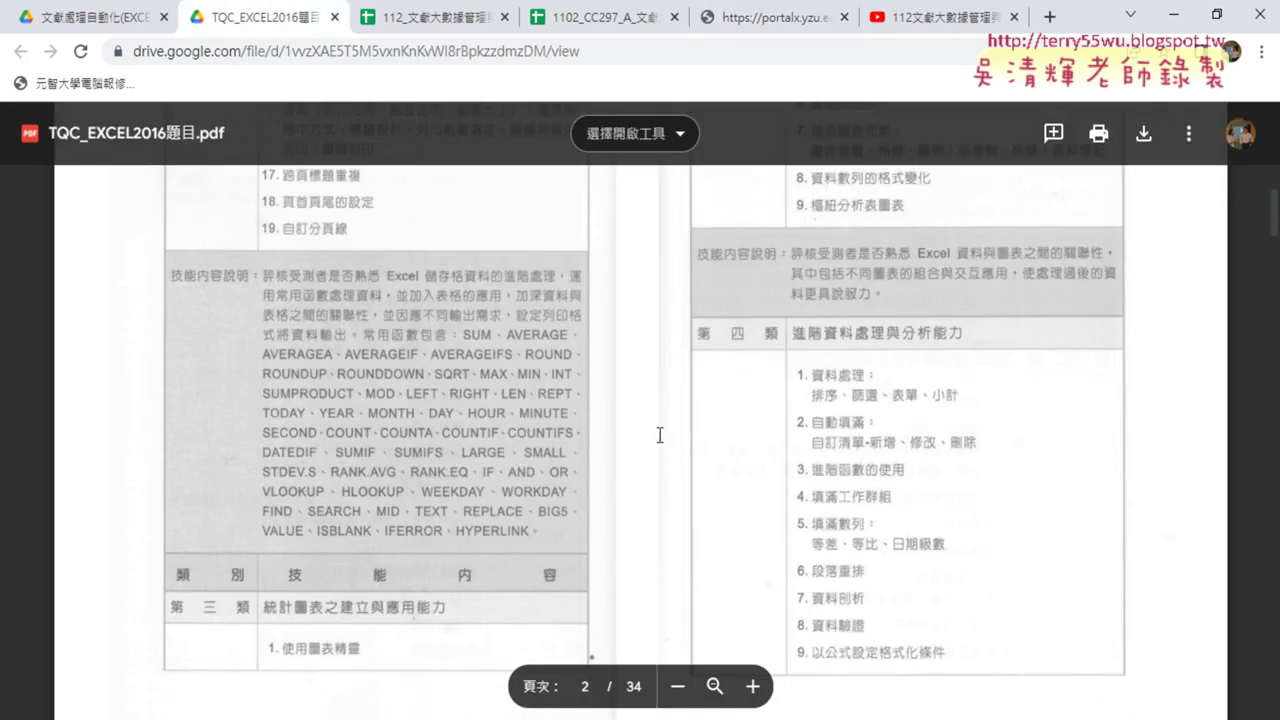
scroll(659, 435, up, 3)
scroll(659, 435, up, 2)
scroll(659, 435, up, 2)
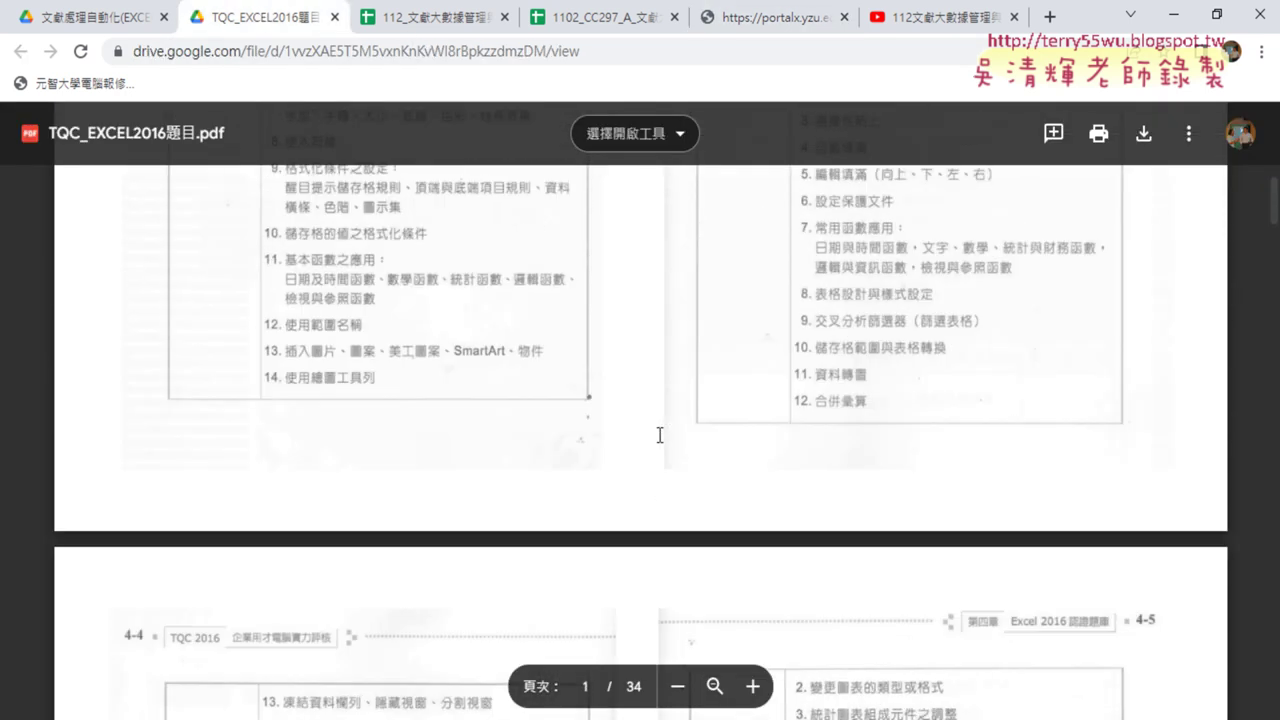
scroll(659, 435, up, 3)
scroll(659, 435, down, 5)
scroll(659, 435, down, 4)
scroll(659, 435, down, 2)
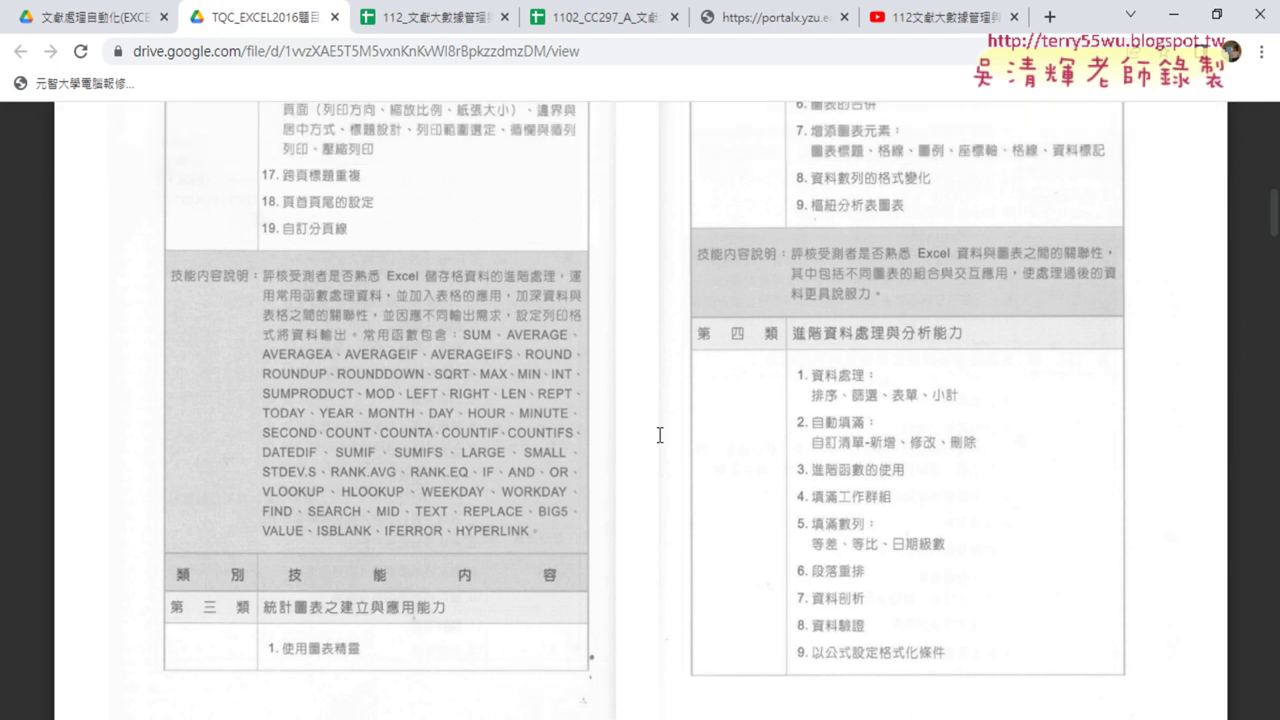
scroll(659, 435, up, 1)
scroll(659, 435, up, 1)
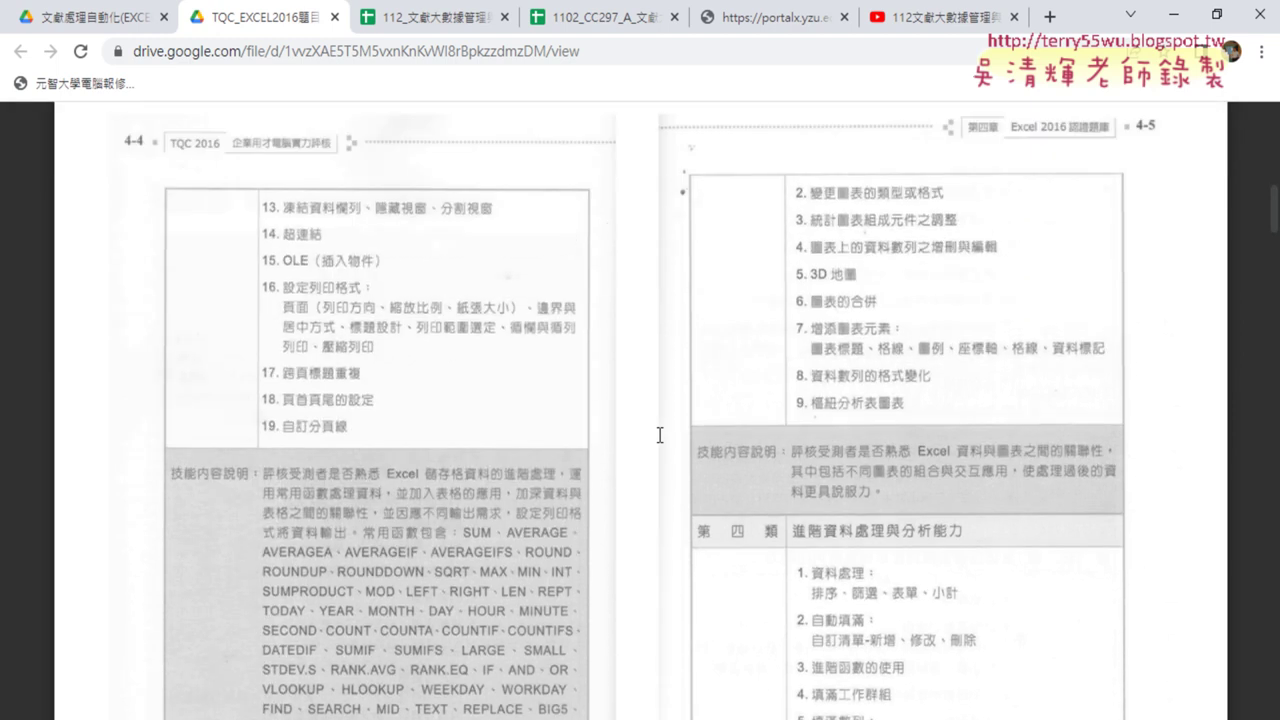
scroll(659, 435, down, 2)
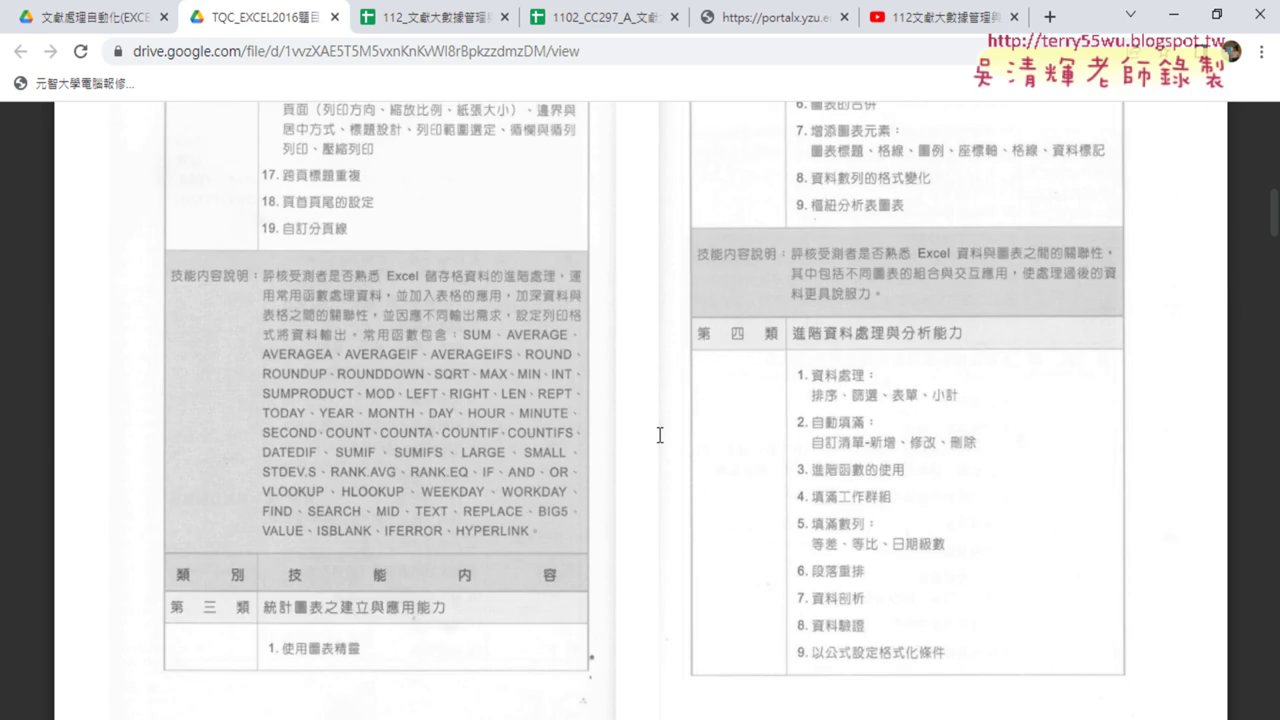
Underline 統計圖表 in the third-category row with the on-screen pen.
key(ctrl+2)
drag(267, 618, 325, 615)
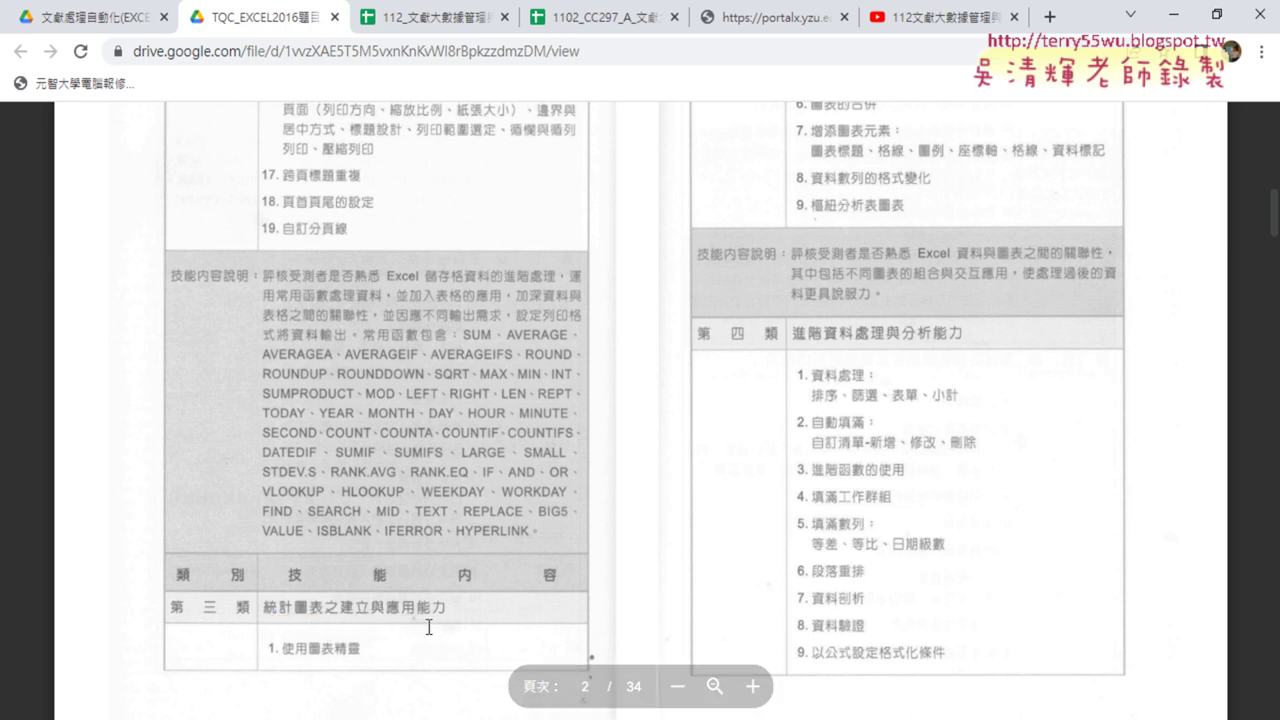
scroll(546, 558, up, 3)
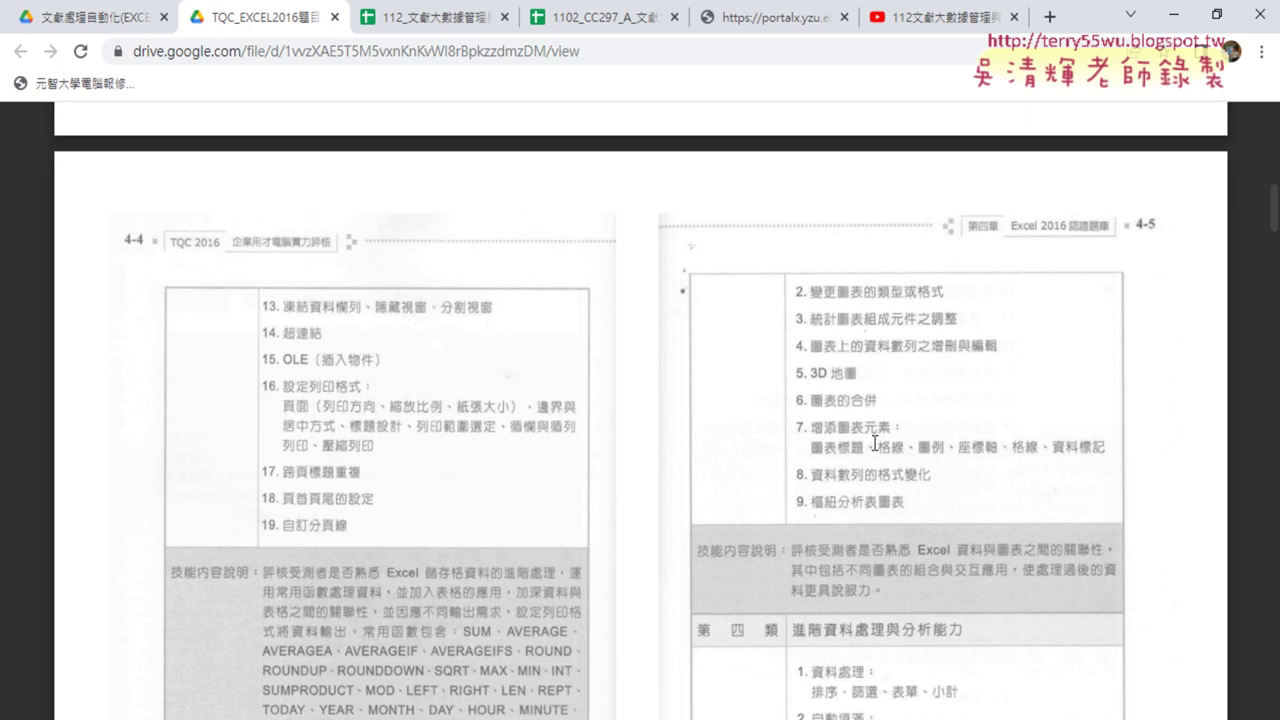
Scroll down to page 19 showing problem 308 銷售訂單統計表.
scroll(875, 443, down, 2)
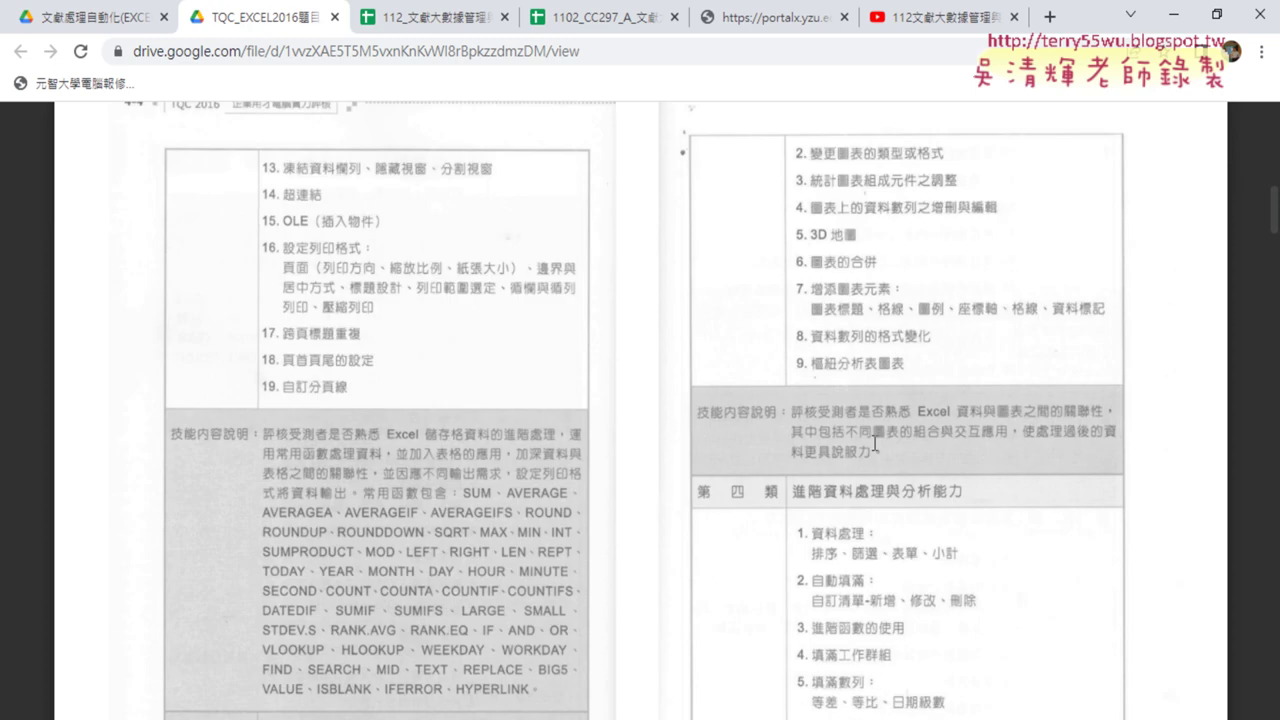
scroll(878, 441, down, 5)
scroll(882, 439, down, 5)
scroll(887, 436, down, 5)
scroll(887, 436, down, 5)
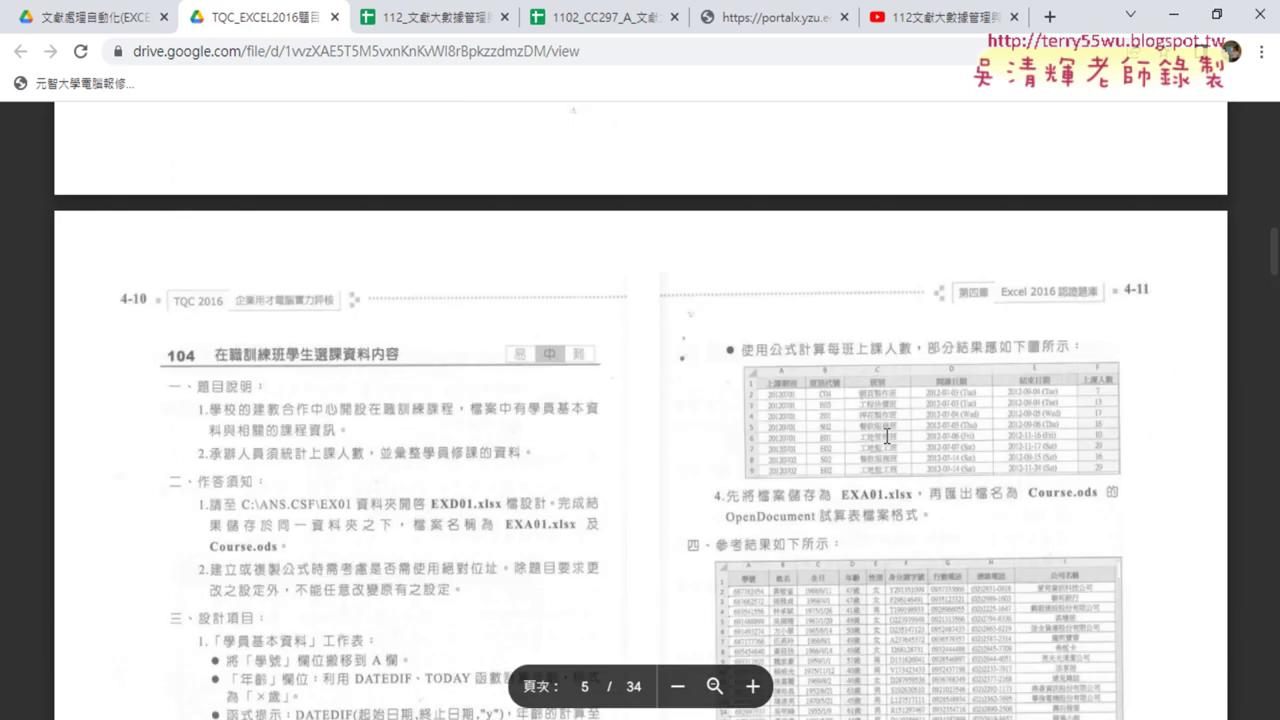
scroll(887, 436, down, 5)
scroll(887, 436, down, 5)
scroll(887, 436, down, 5)
scroll(887, 436, down, 3)
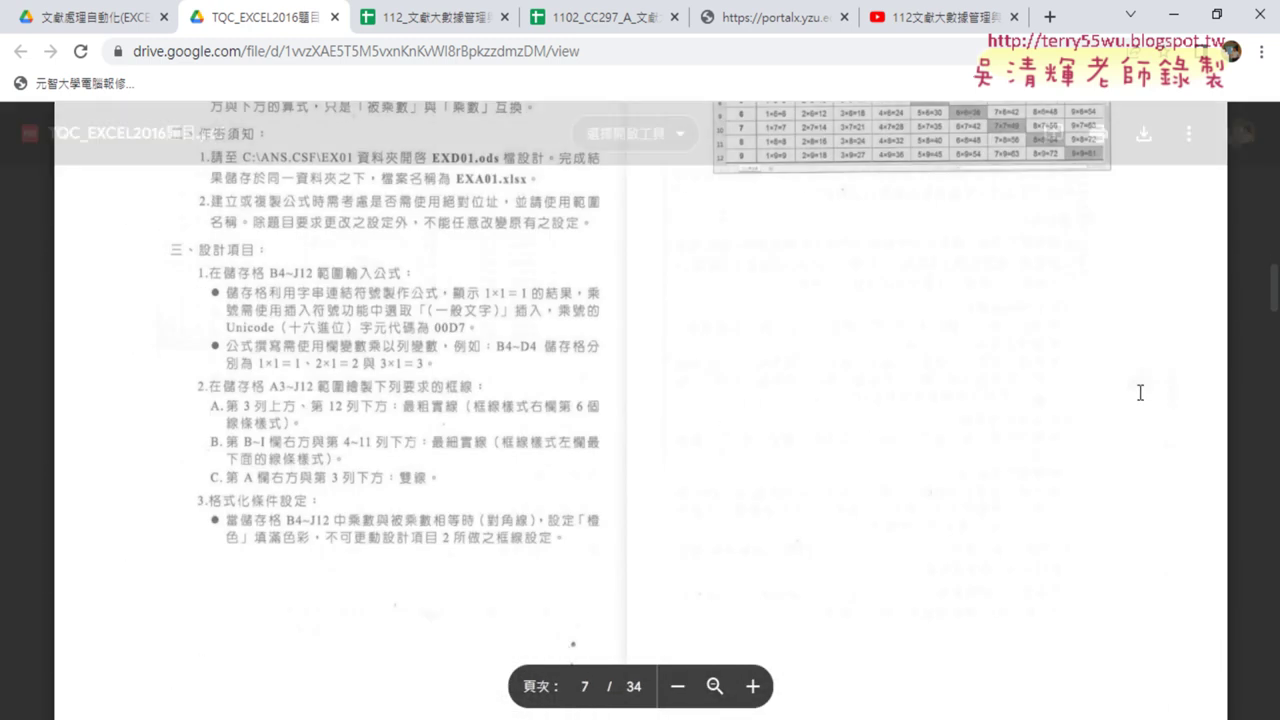
drag(1274, 305, 1268, 466)
scroll(643, 449, down, 5)
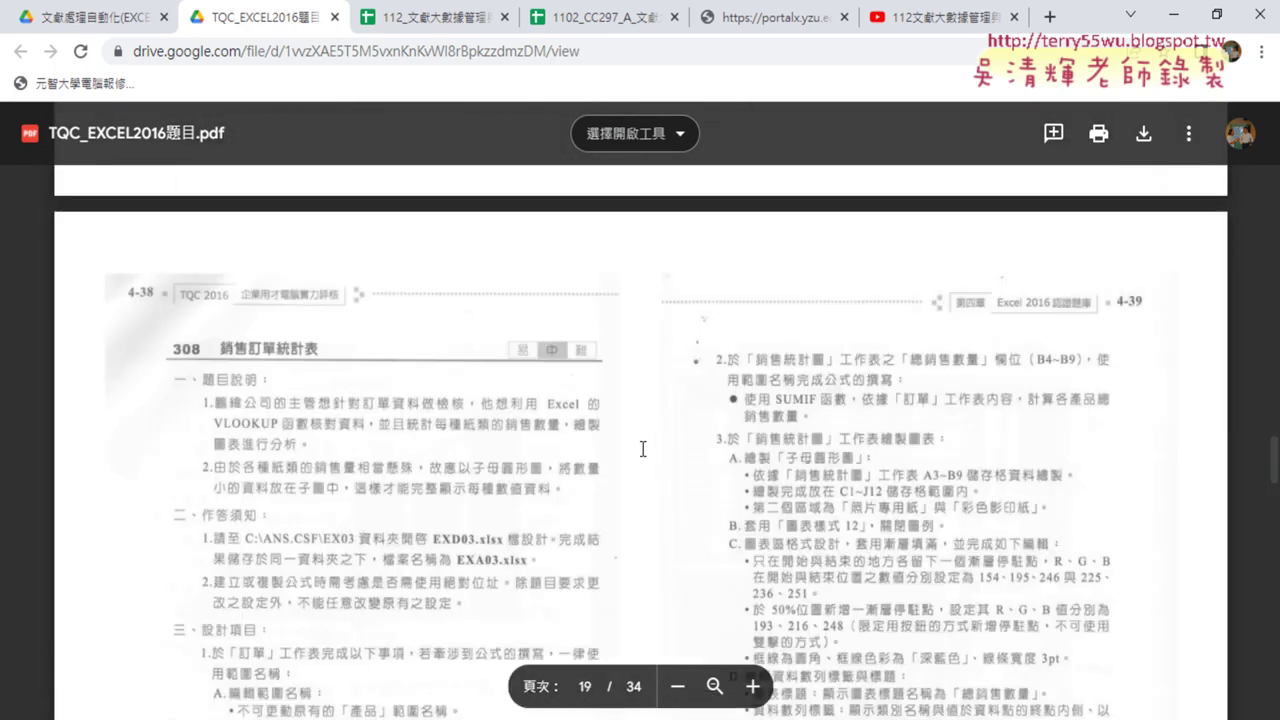
scroll(643, 449, down, 1)
scroll(643, 449, down, 3)
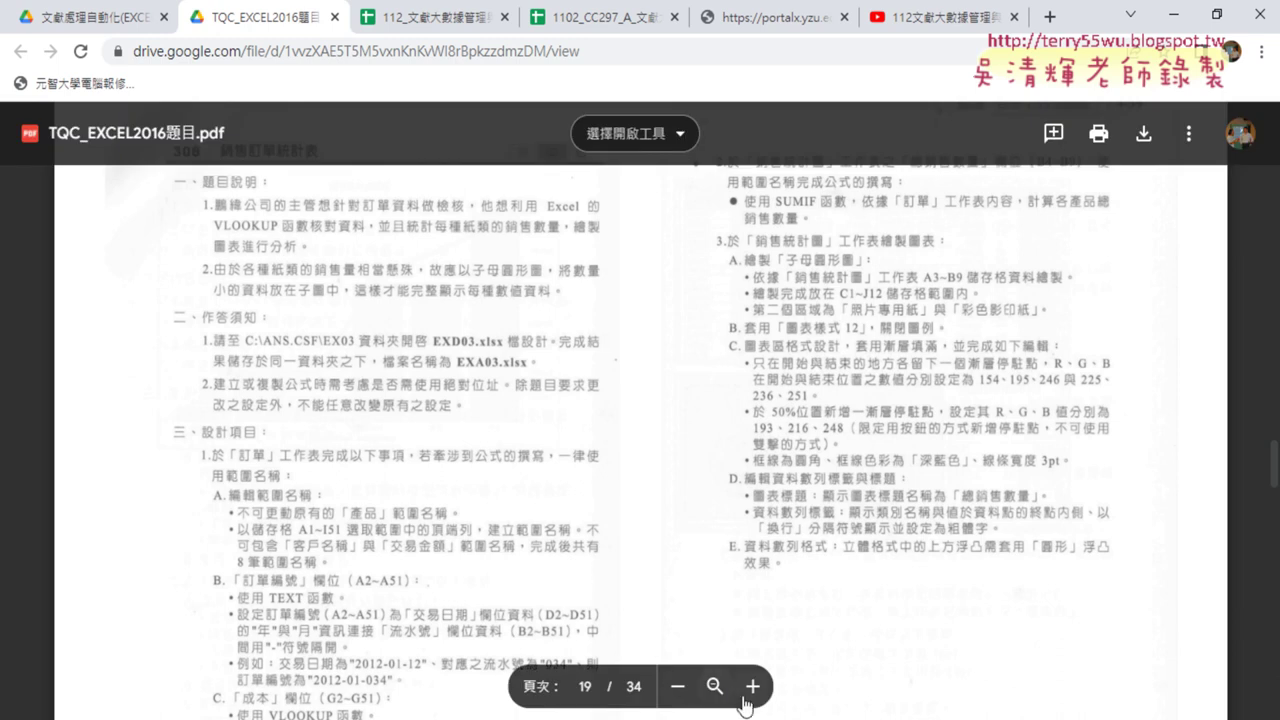
Zoom the page in two levels and pan left to read the text.
click(756, 698)
click(756, 697)
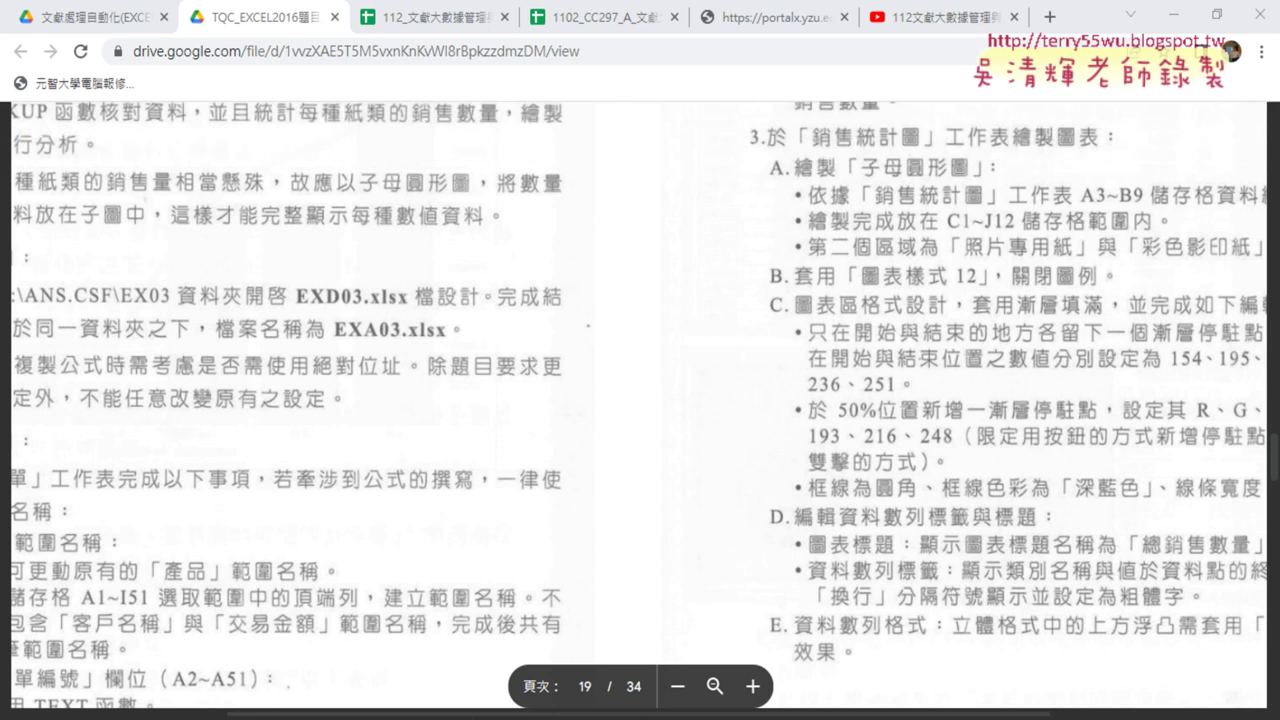
drag(469, 716, 259, 717)
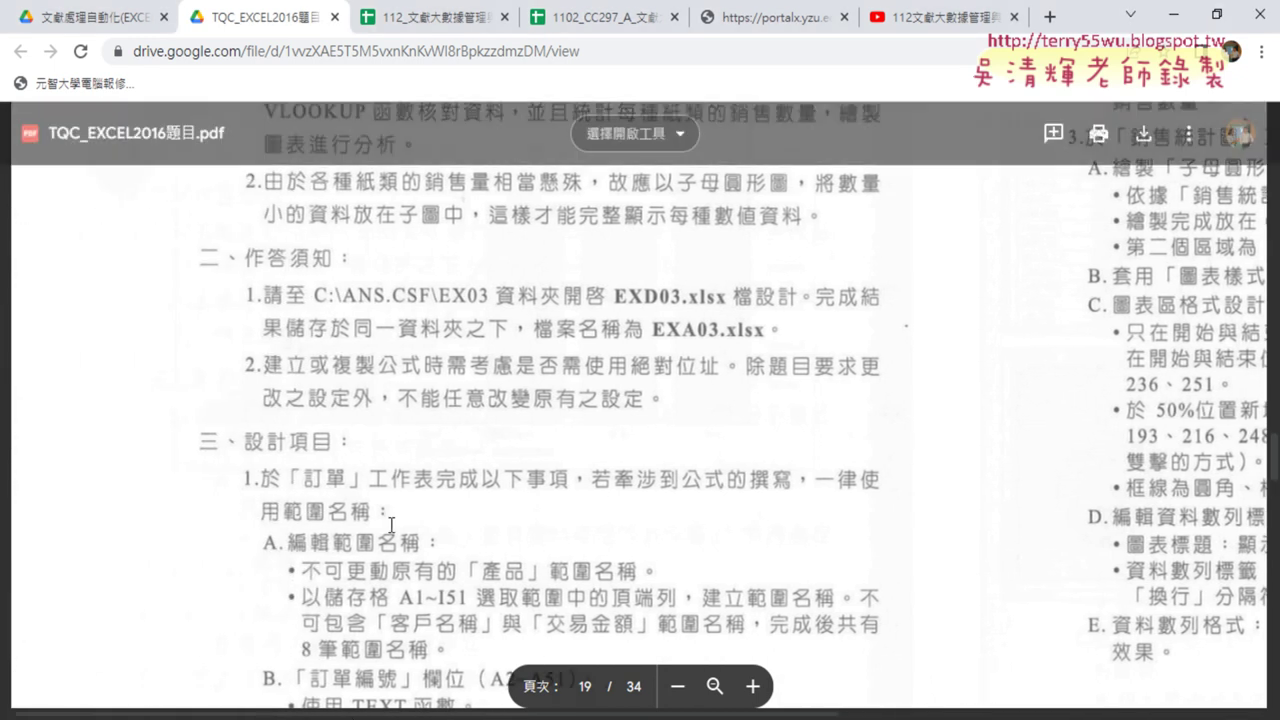
scroll(391, 524, up, 3)
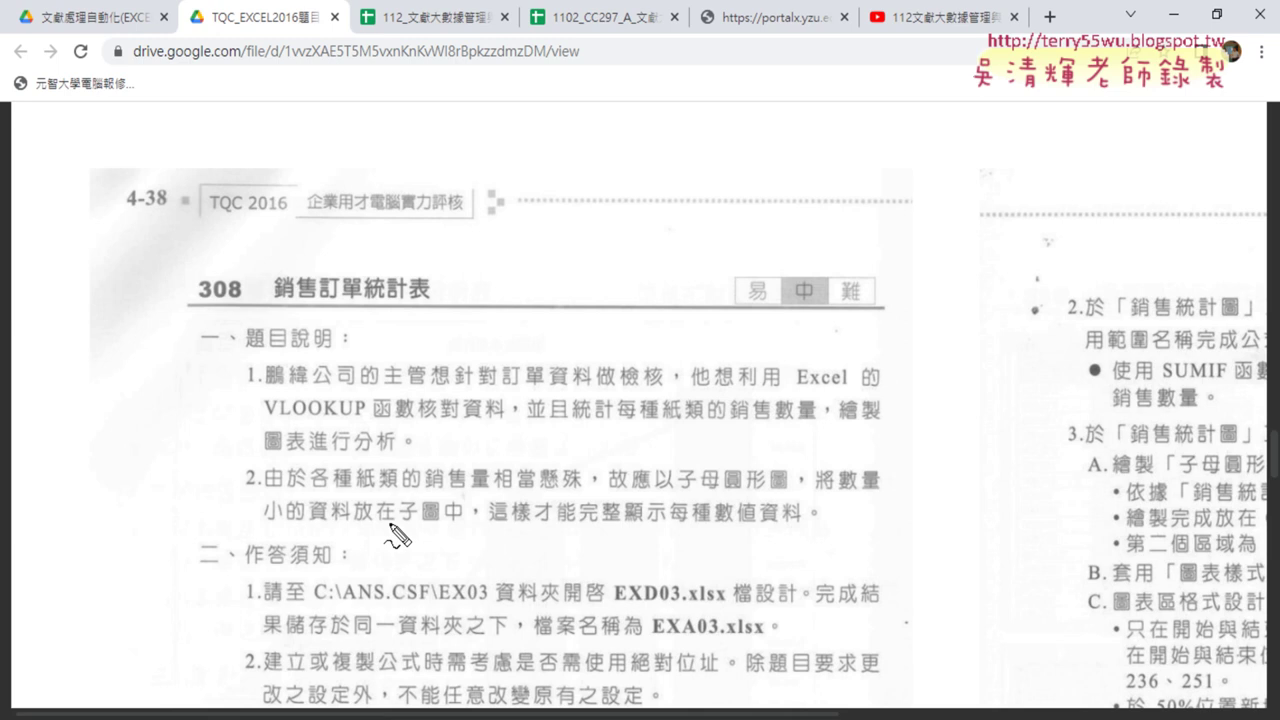
drag(350, 372, 338, 368)
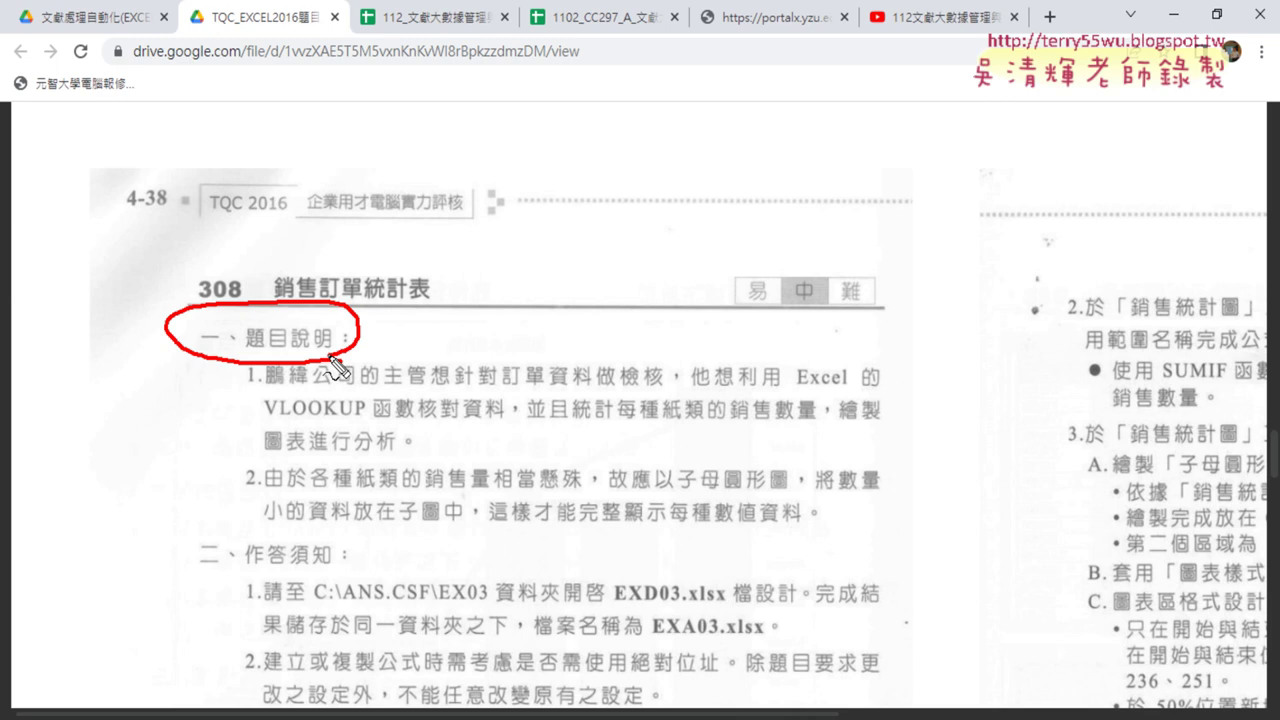
key(Escape)
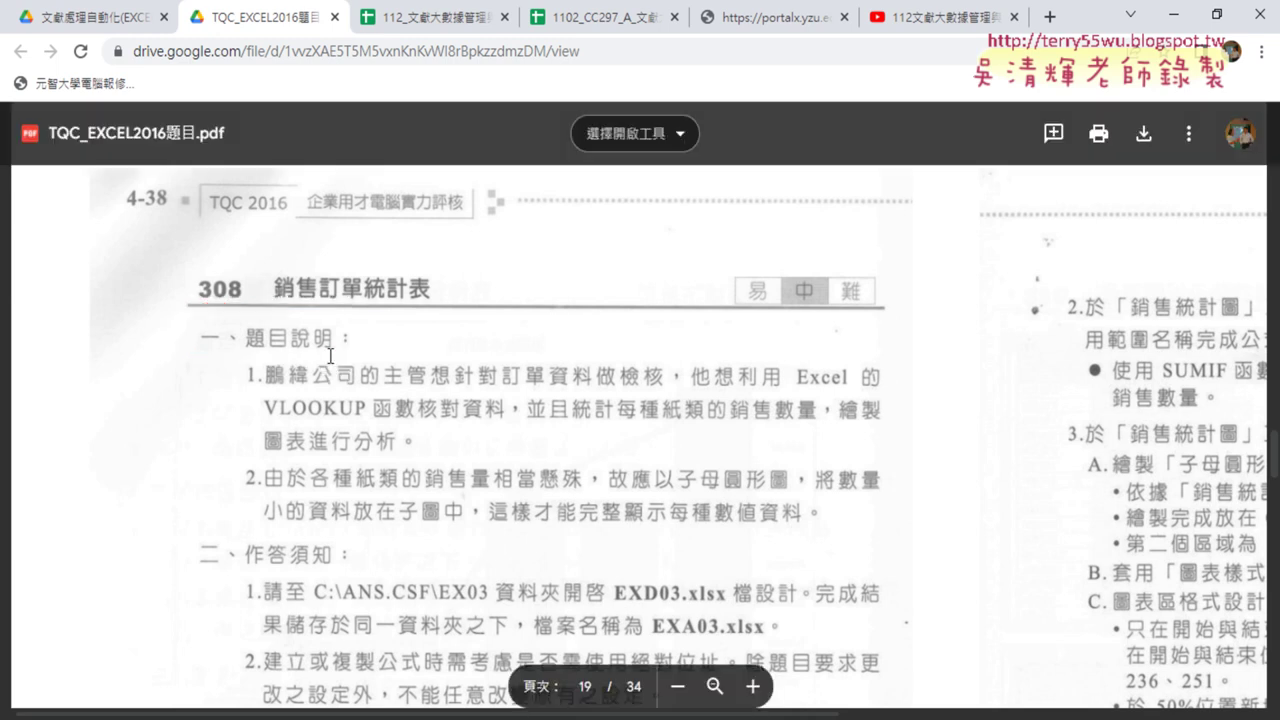
scroll(330, 355, down, 3)
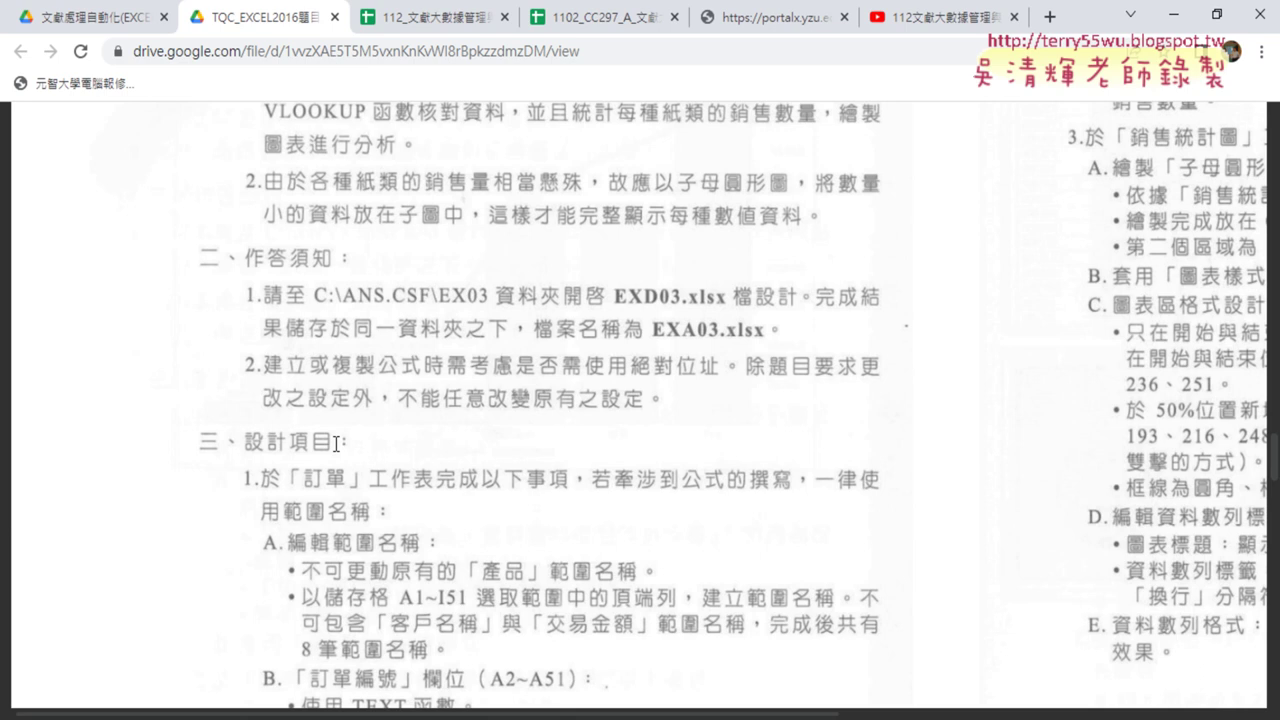
scroll(336, 443, down, 2)
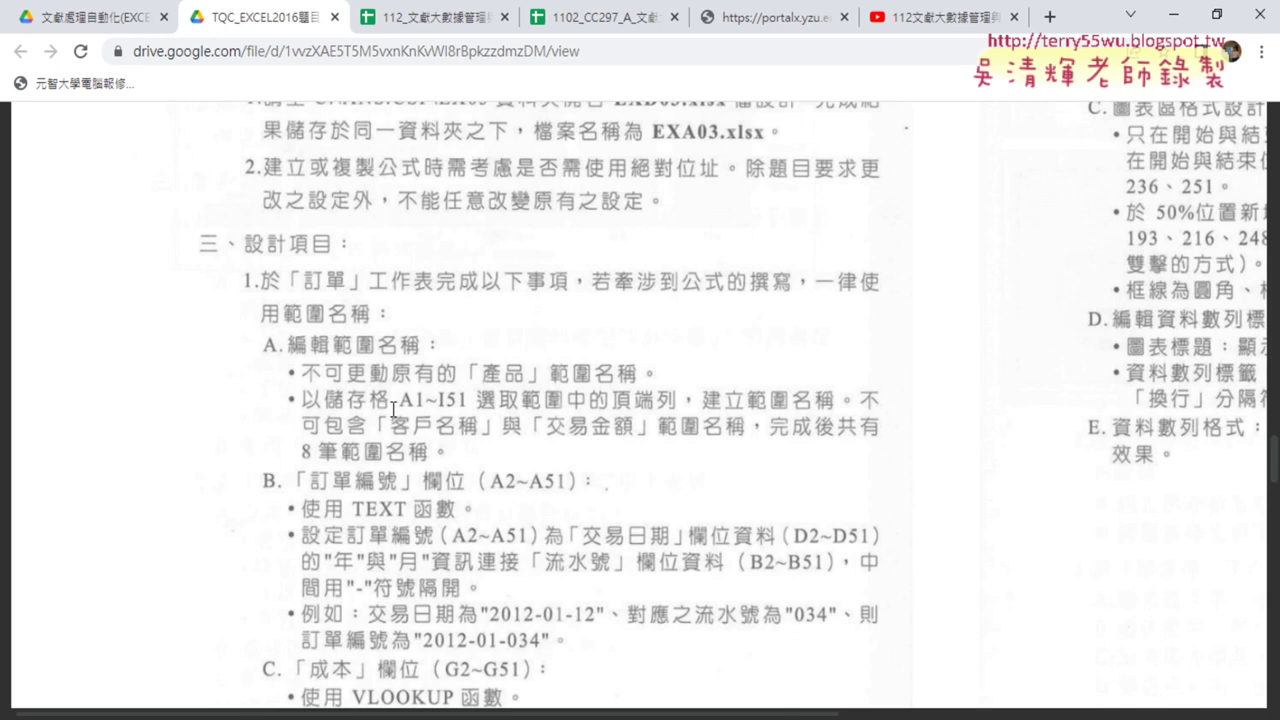
scroll(393, 409, down, 1)
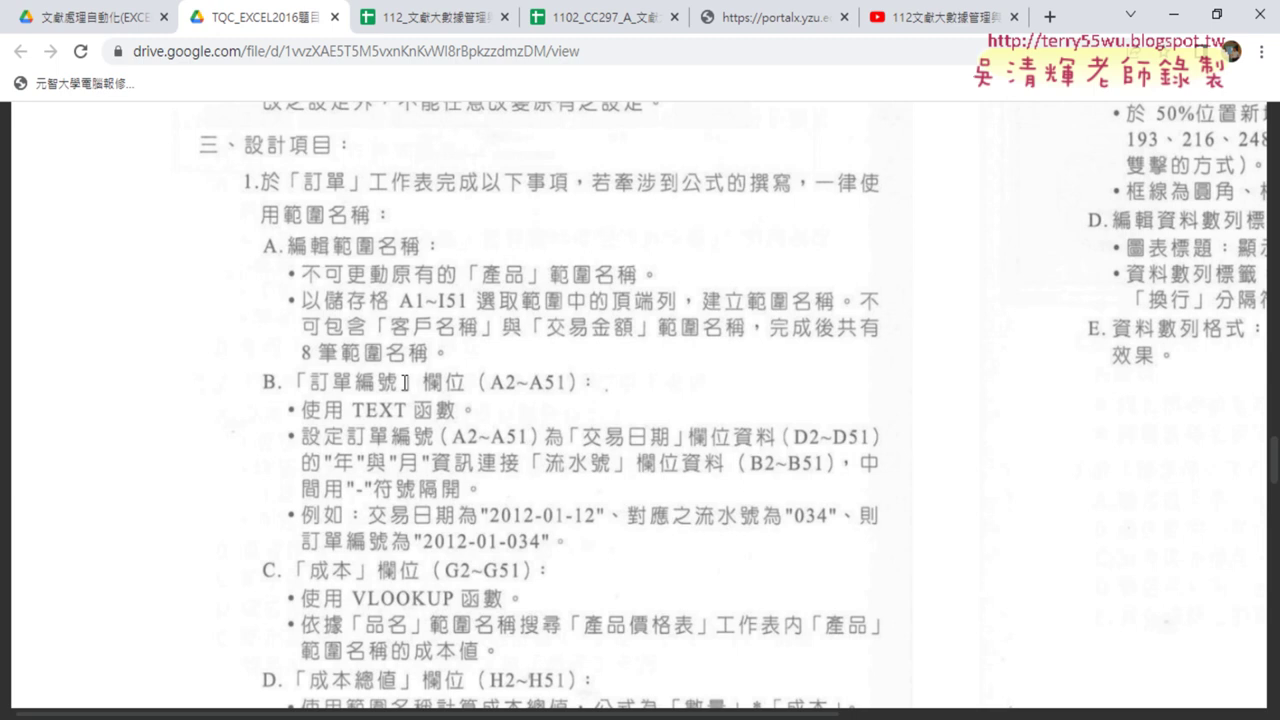
scroll(405, 382, up, 2)
scroll(405, 382, up, 1)
scroll(405, 382, up, 3)
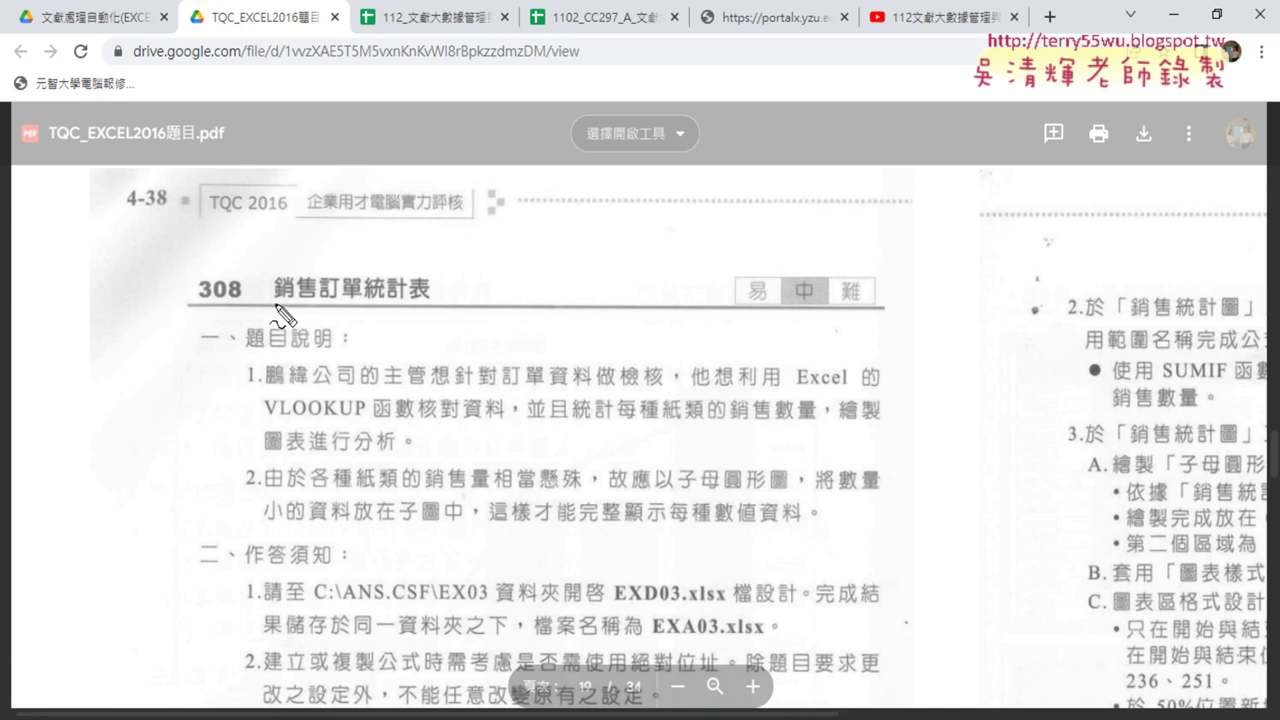
mouse_move(798, 317)
mouse_down()
mouse_move(814, 265)
mouse_move(821, 322)
mouse_up()
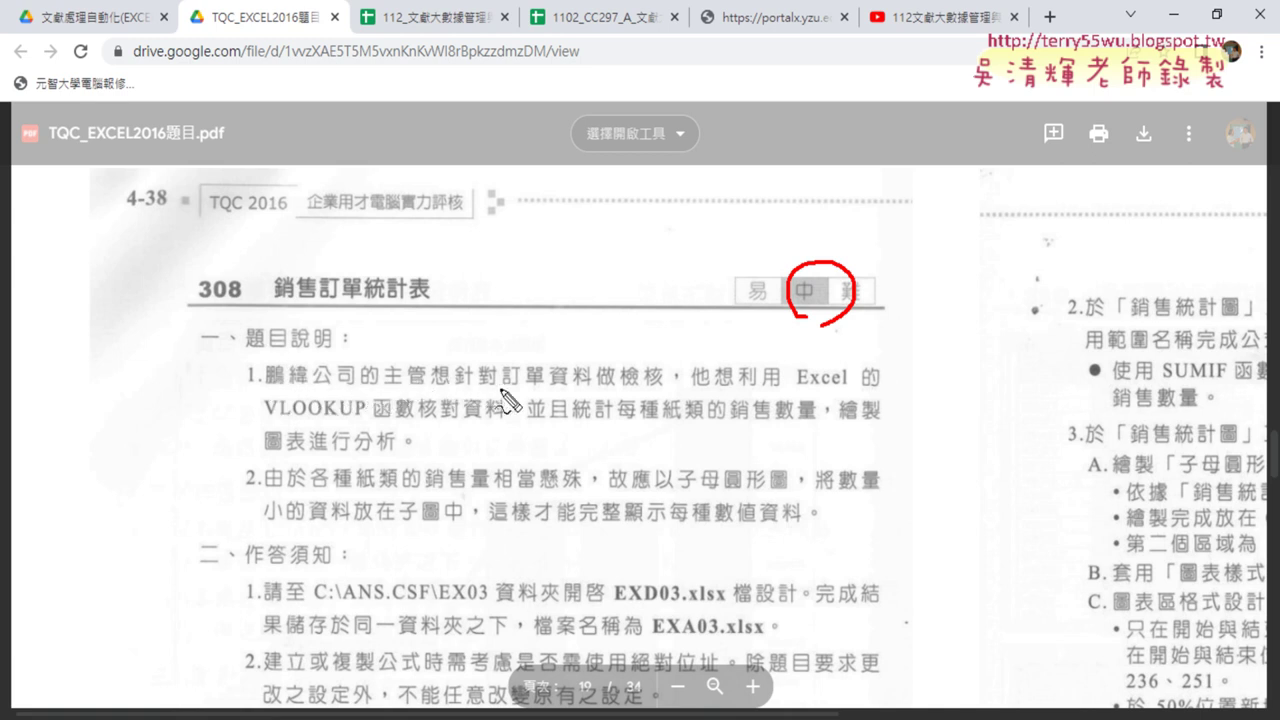
drag(514, 386, 578, 380)
drag(266, 421, 396, 421)
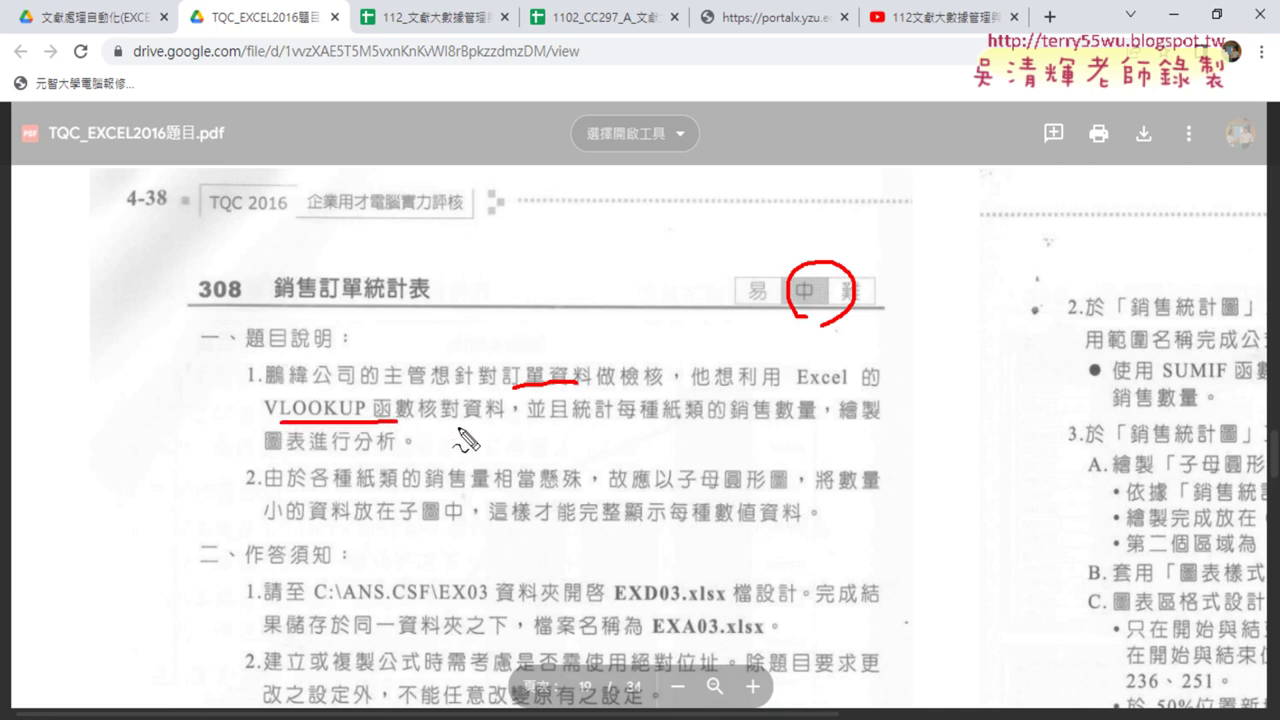
drag(401, 440, 412, 436)
drag(263, 421, 421, 420)
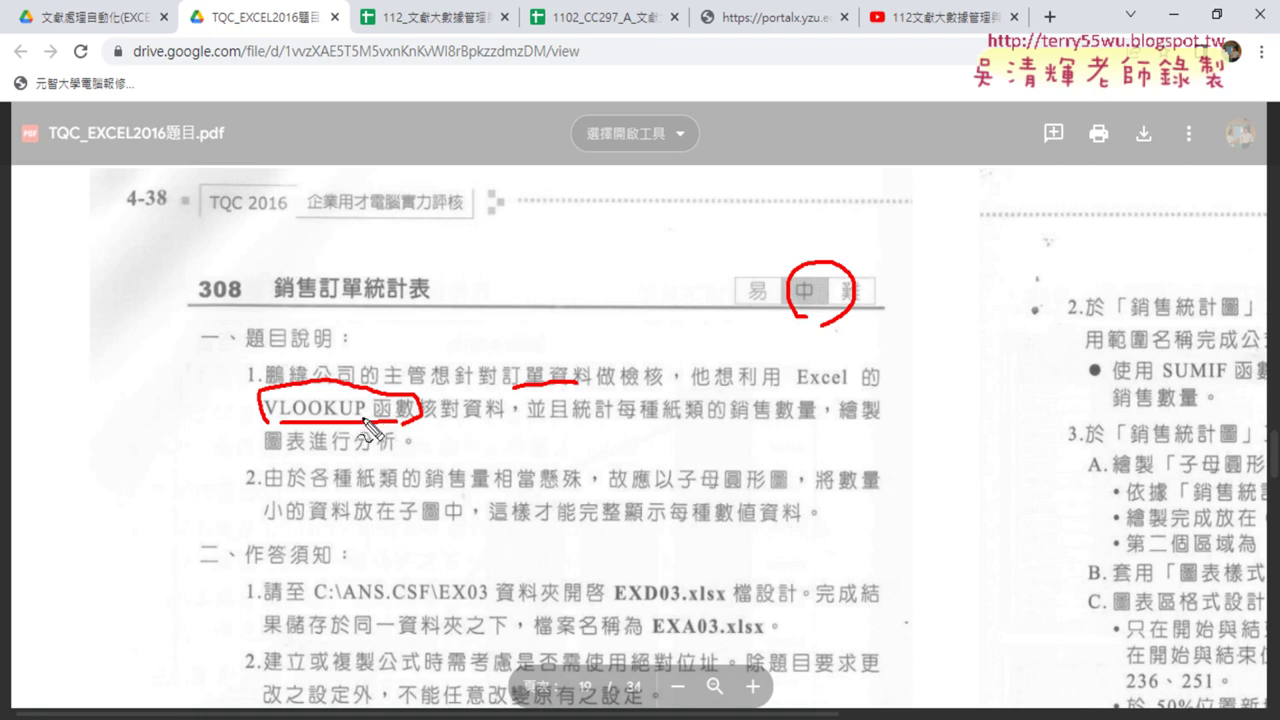
drag(282, 413, 512, 421)
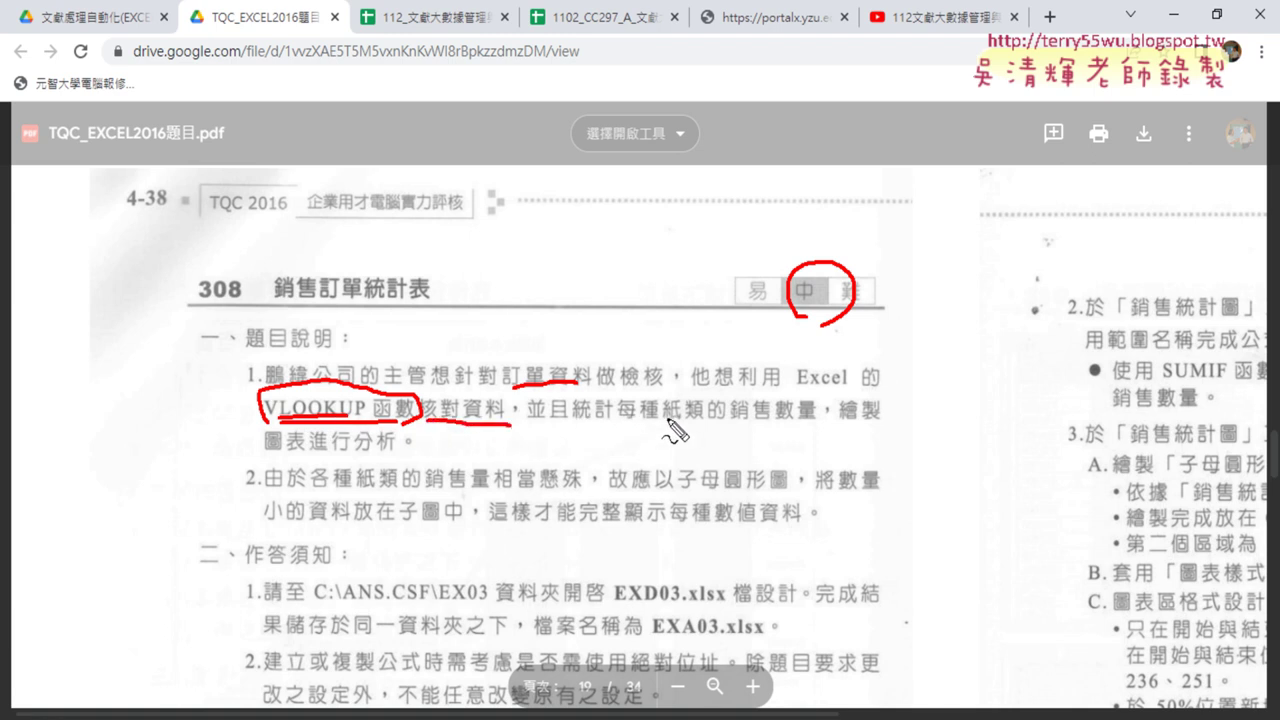
drag(667, 424, 704, 423)
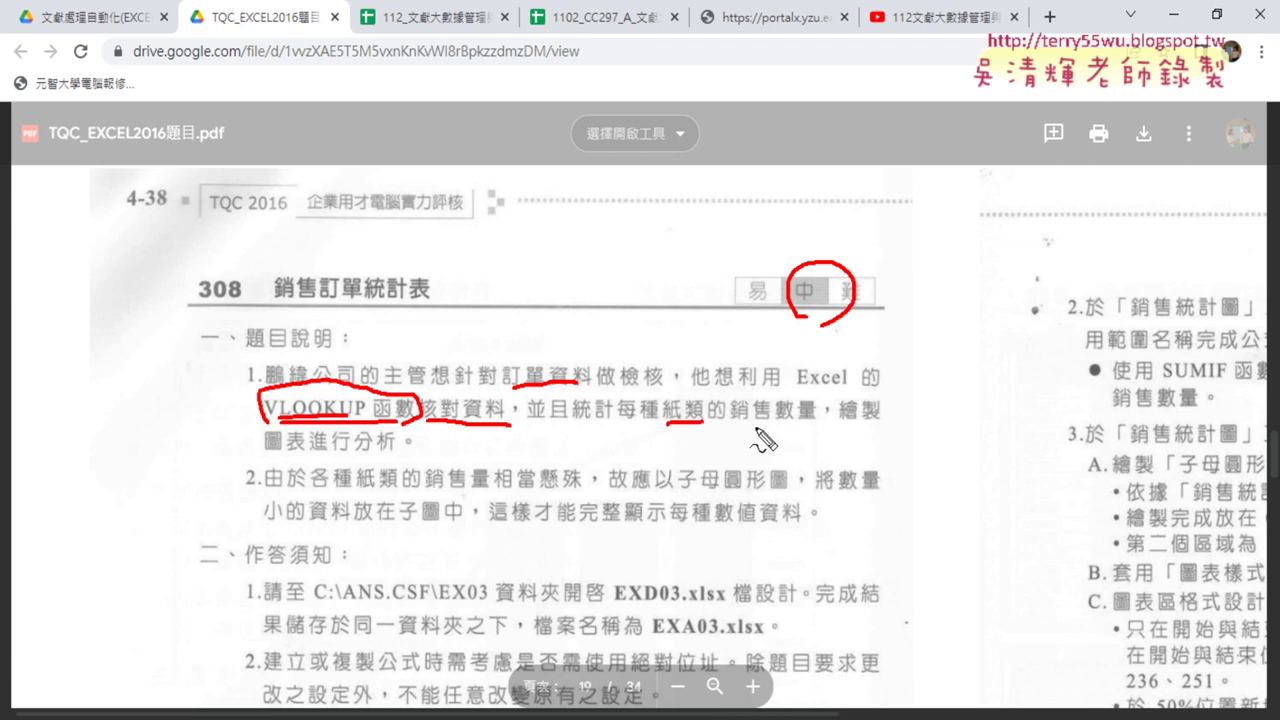
drag(754, 421, 828, 420)
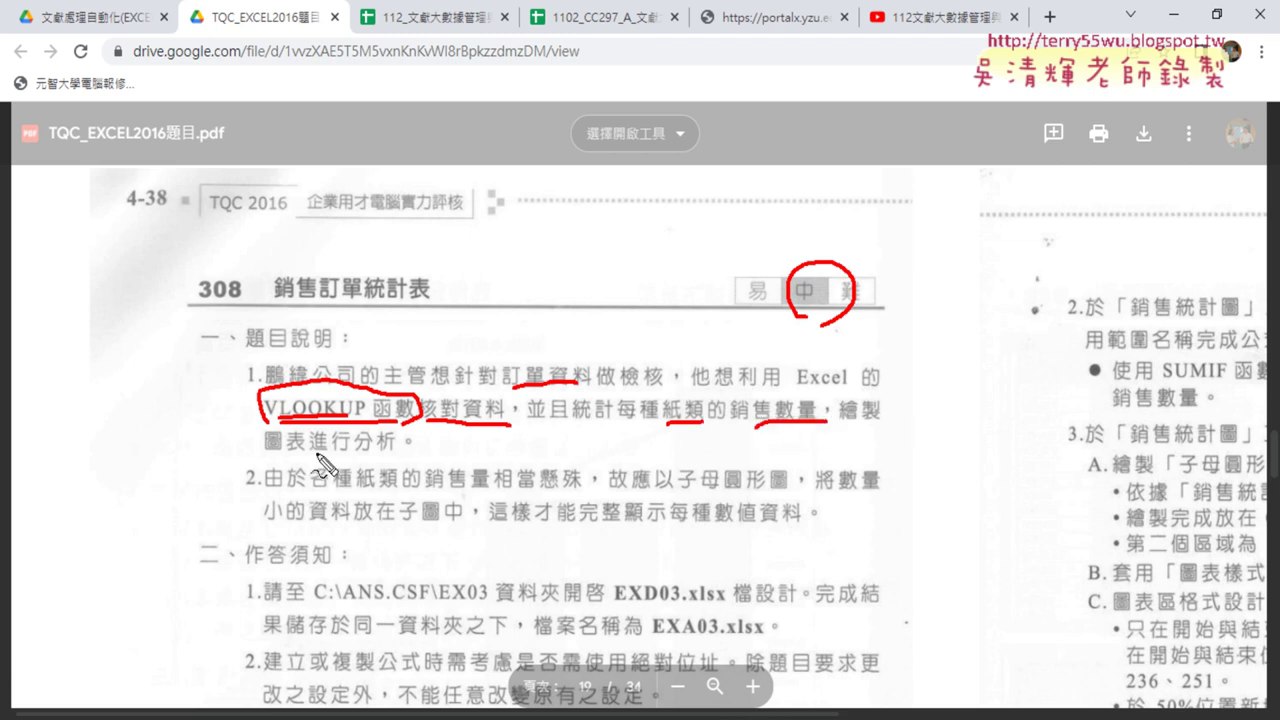
drag(362, 451, 396, 450)
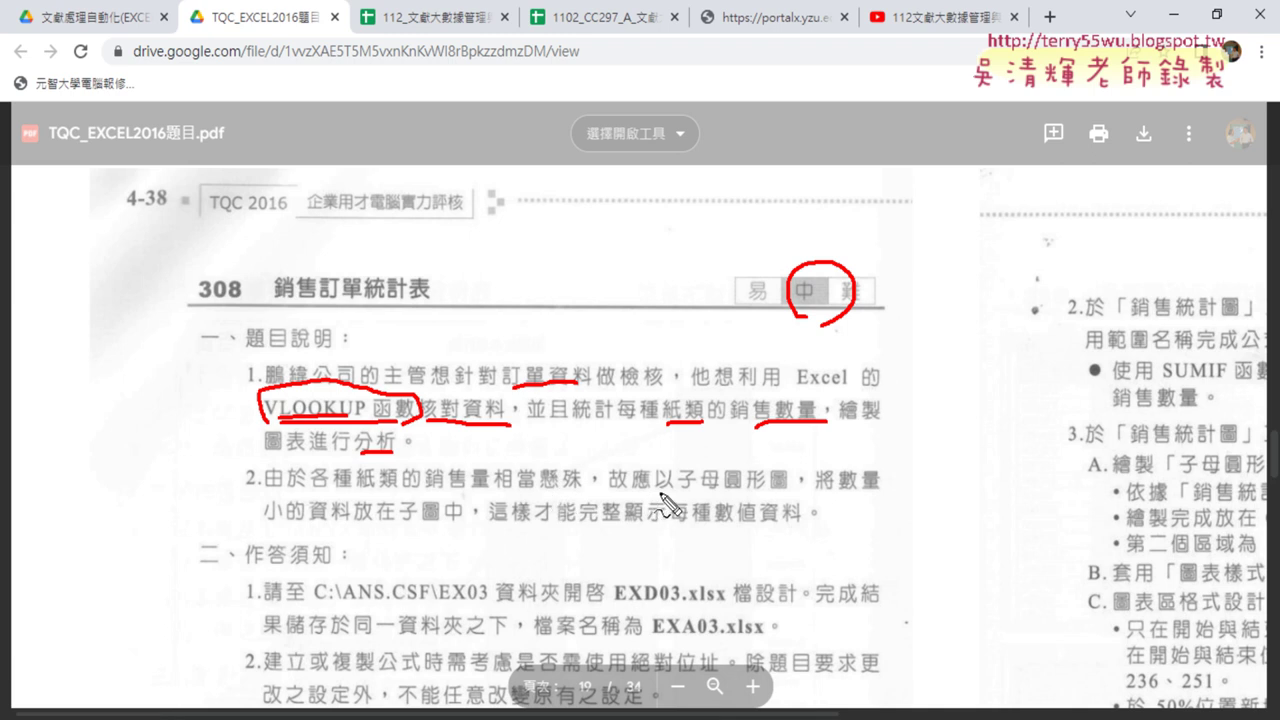
drag(678, 493, 788, 491)
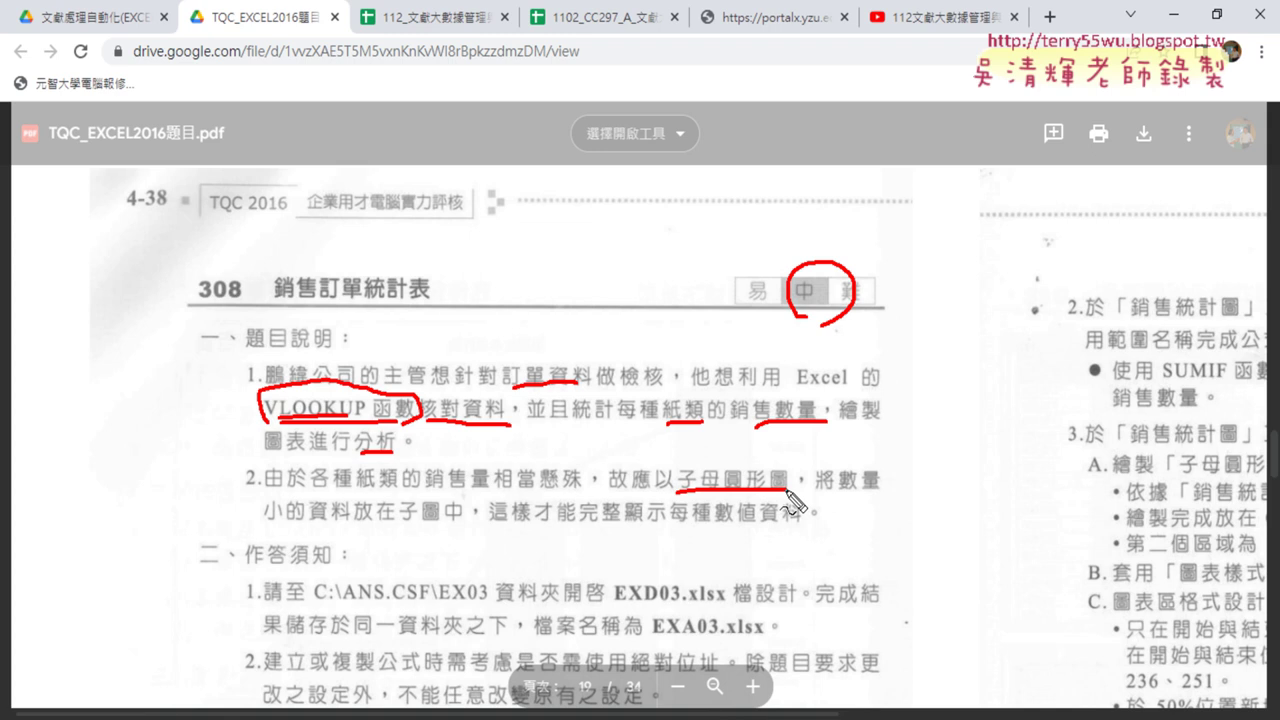
drag(724, 500, 784, 507)
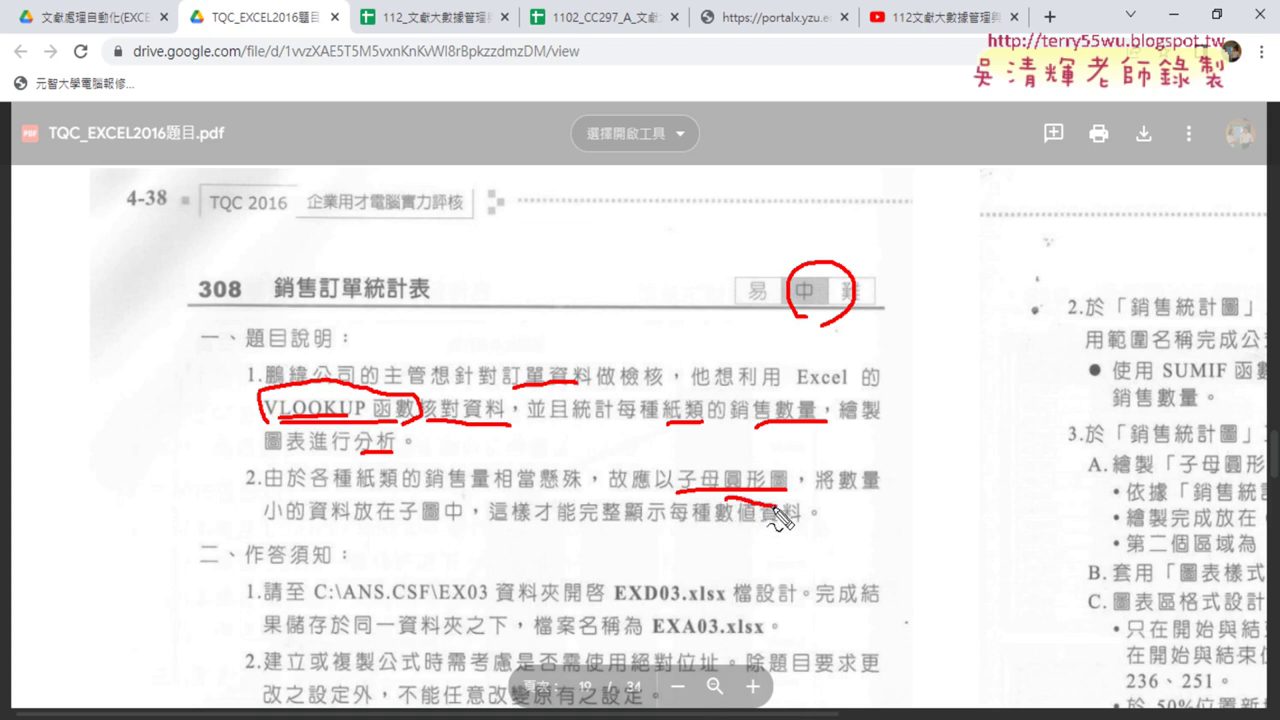
drag(700, 500, 740, 490)
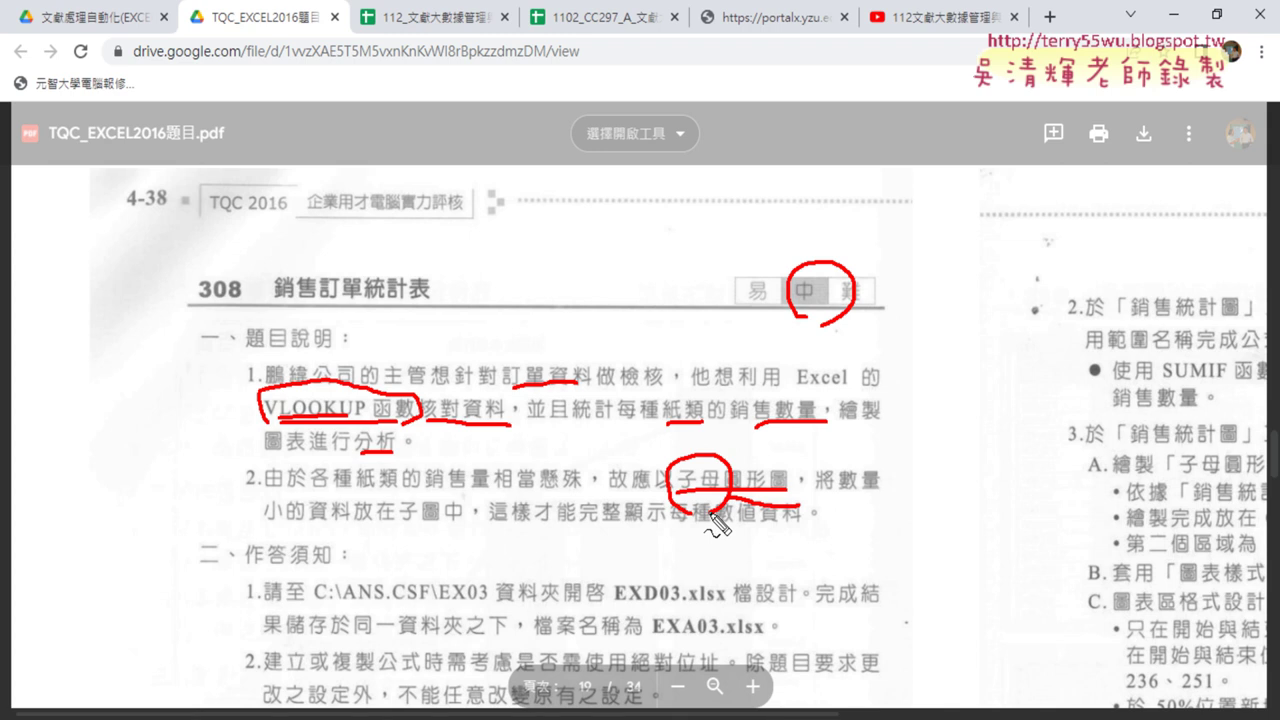
key(Escape)
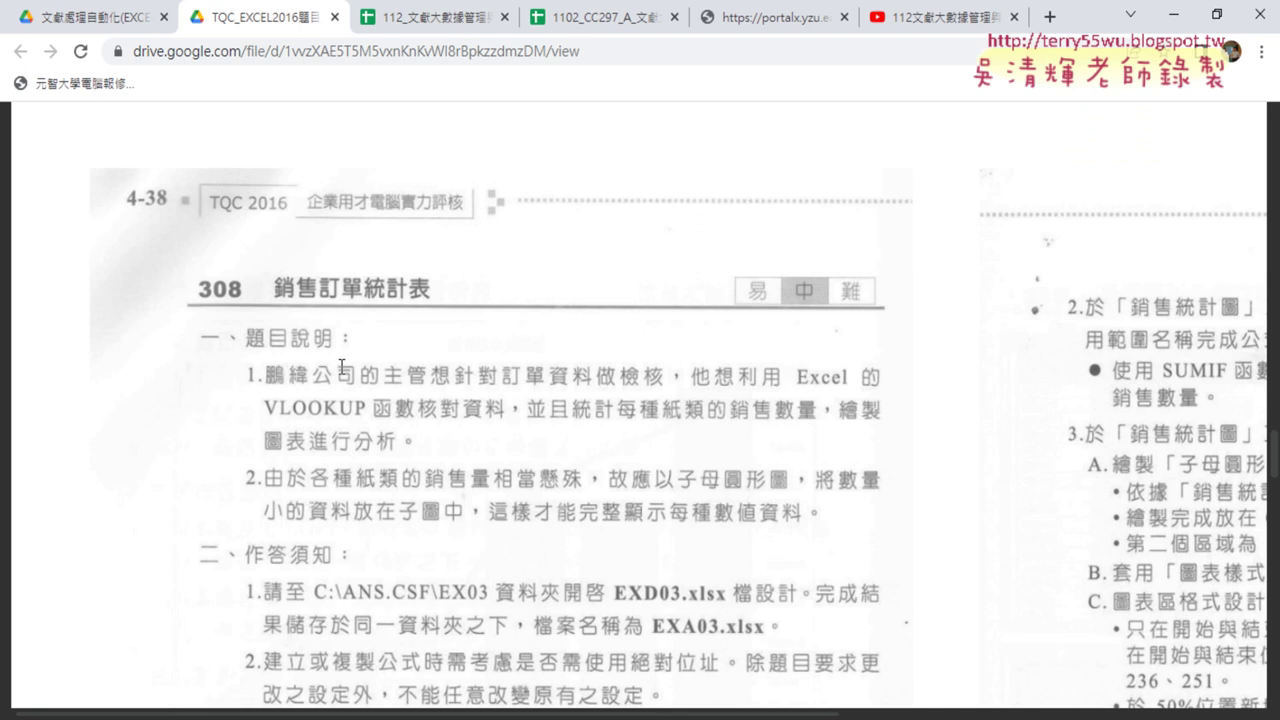
Scroll through problem 308's 三、設計項目 section, then switch to the EXD03 Excel window.
scroll(341, 366, down, 2)
scroll(341, 366, down, 3)
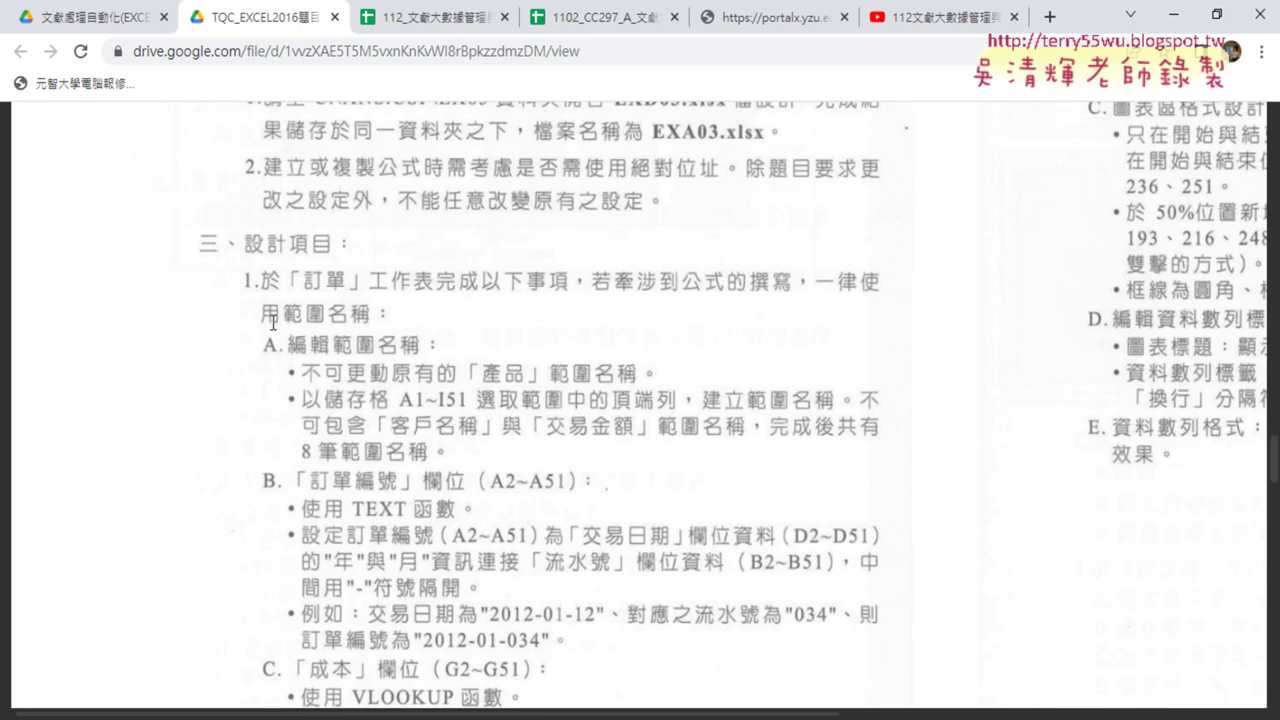
scroll(288, 423, down, 2)
scroll(300, 450, down, 3)
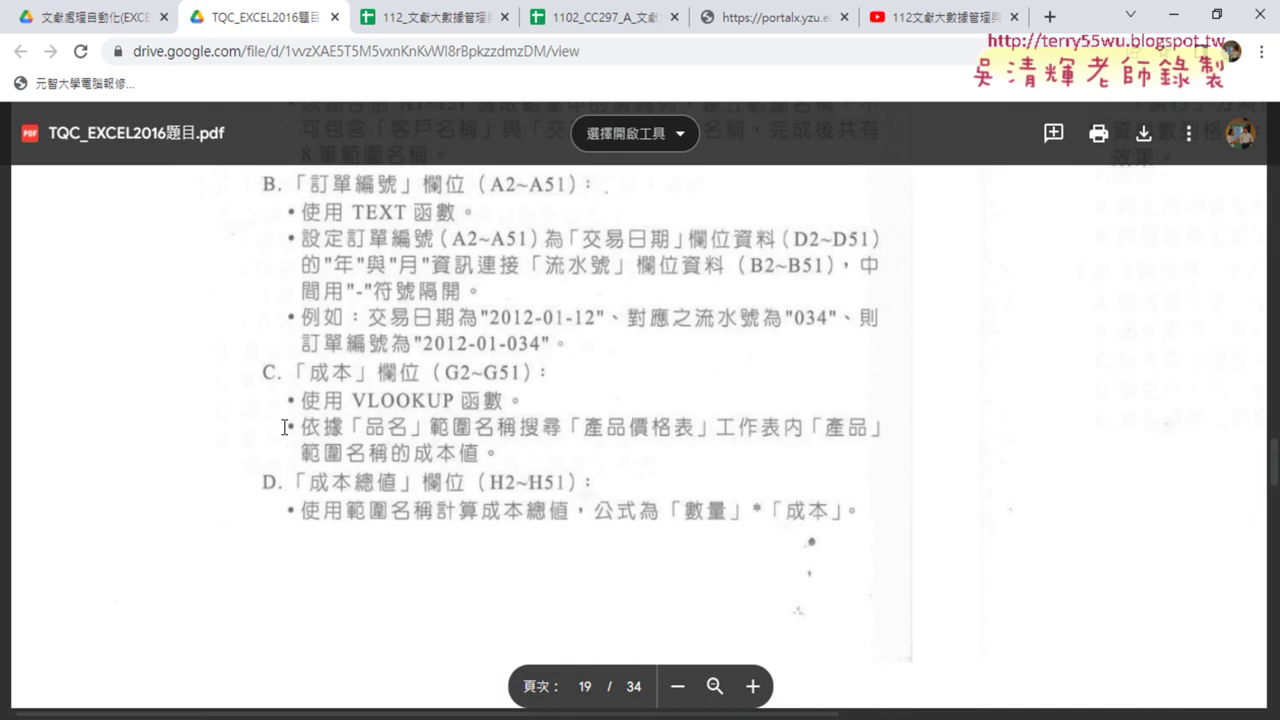
scroll(820, 444, up, 5)
scroll(834, 444, up, 2)
scroll(1072, 256, up, 1)
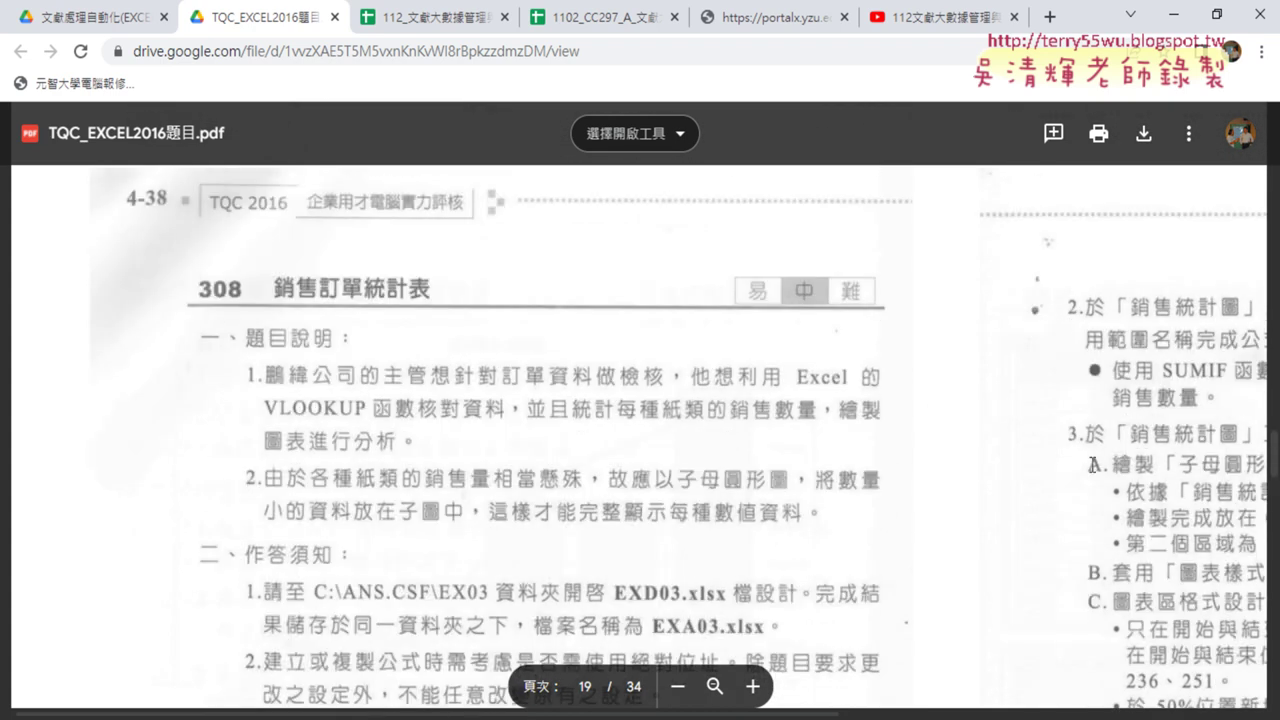
scroll(1105, 485, down, 3)
scroll(1106, 495, down, 1)
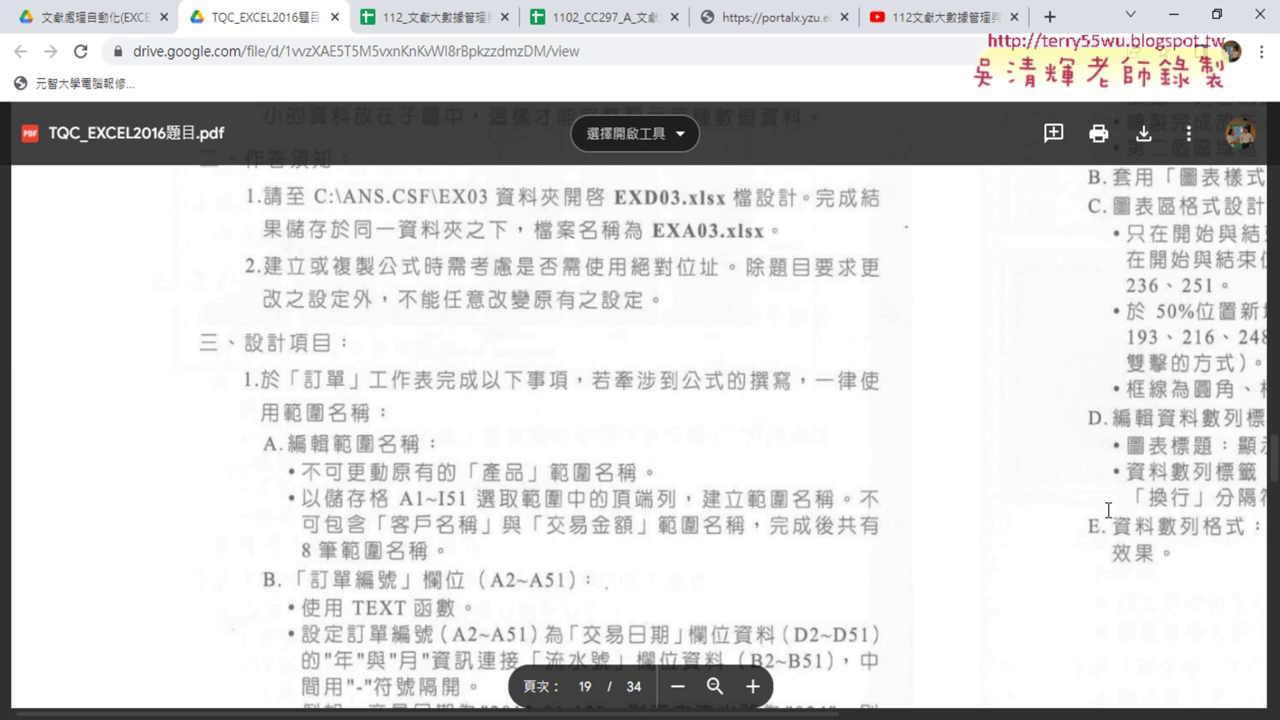
scroll(590, 453, down, 2)
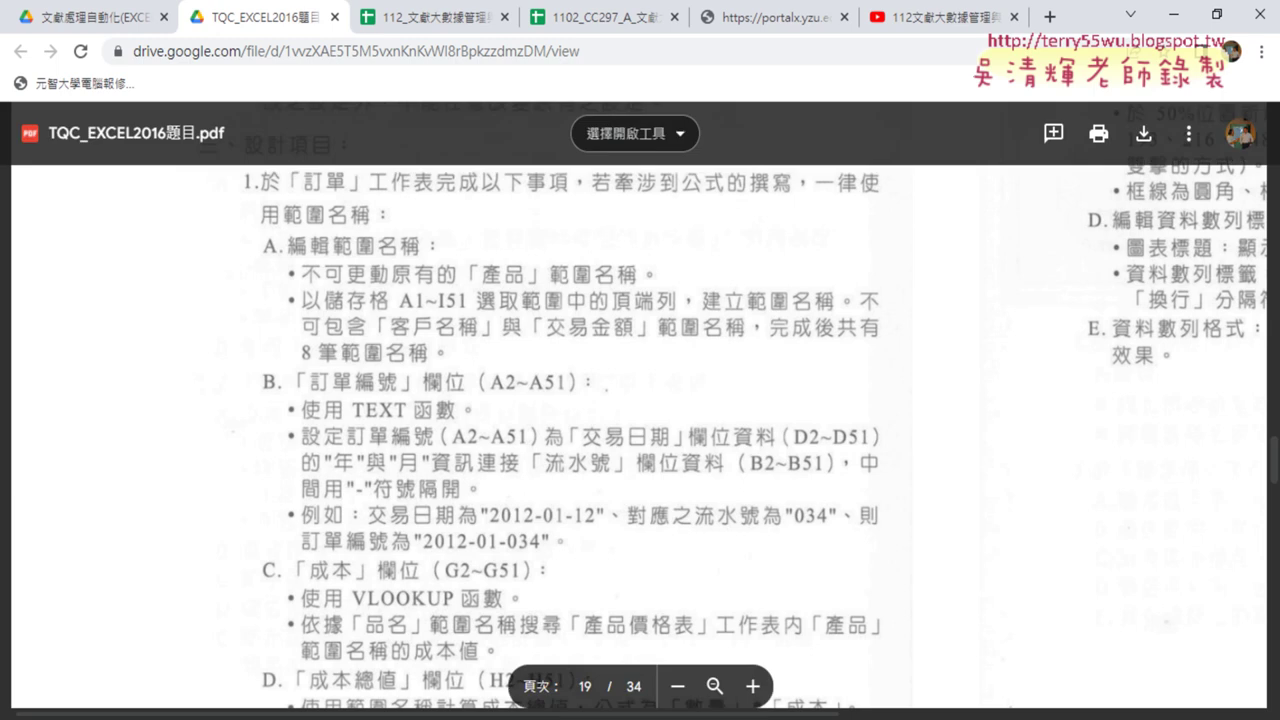
key(alt+Tab)
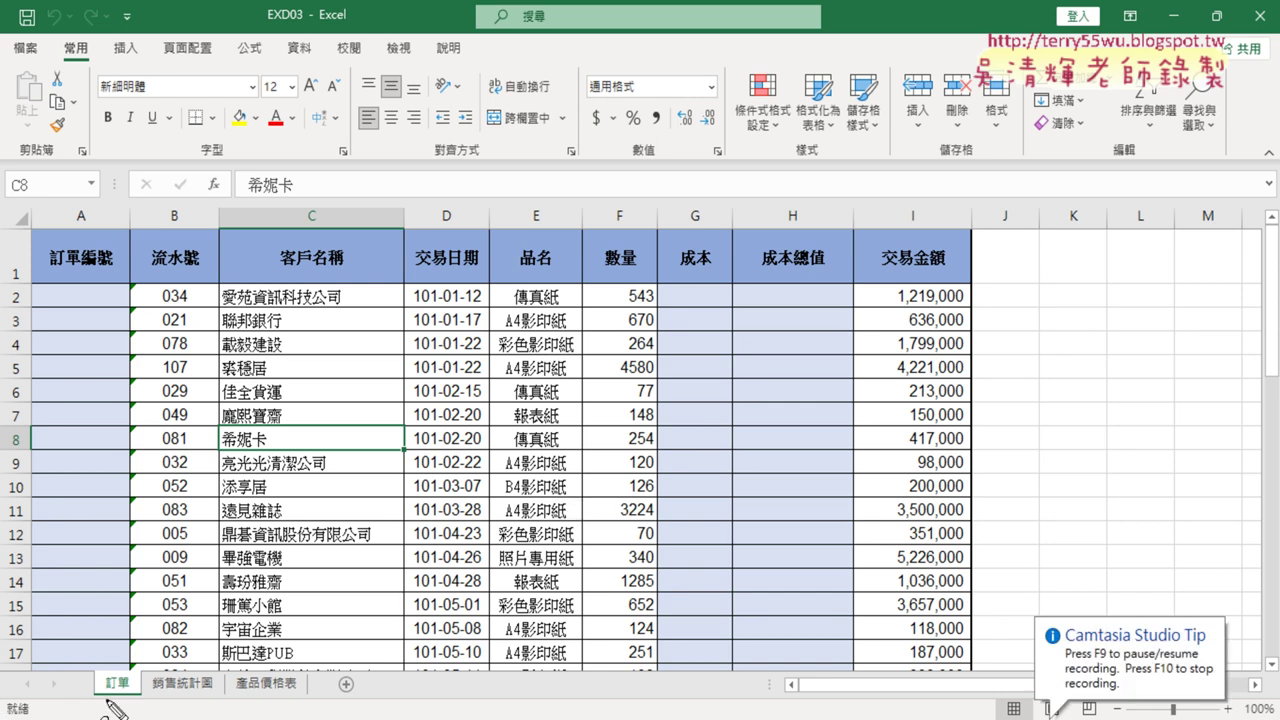
Circle the 訂單 and 產品價格表 sheet tabs, clear the markings, and open 銷售統計圖.
mouse_move(126, 696)
mouse_down()
mouse_move(130, 684)
mouse_move(212, 692)
mouse_up()
drag(292, 702, 296, 680)
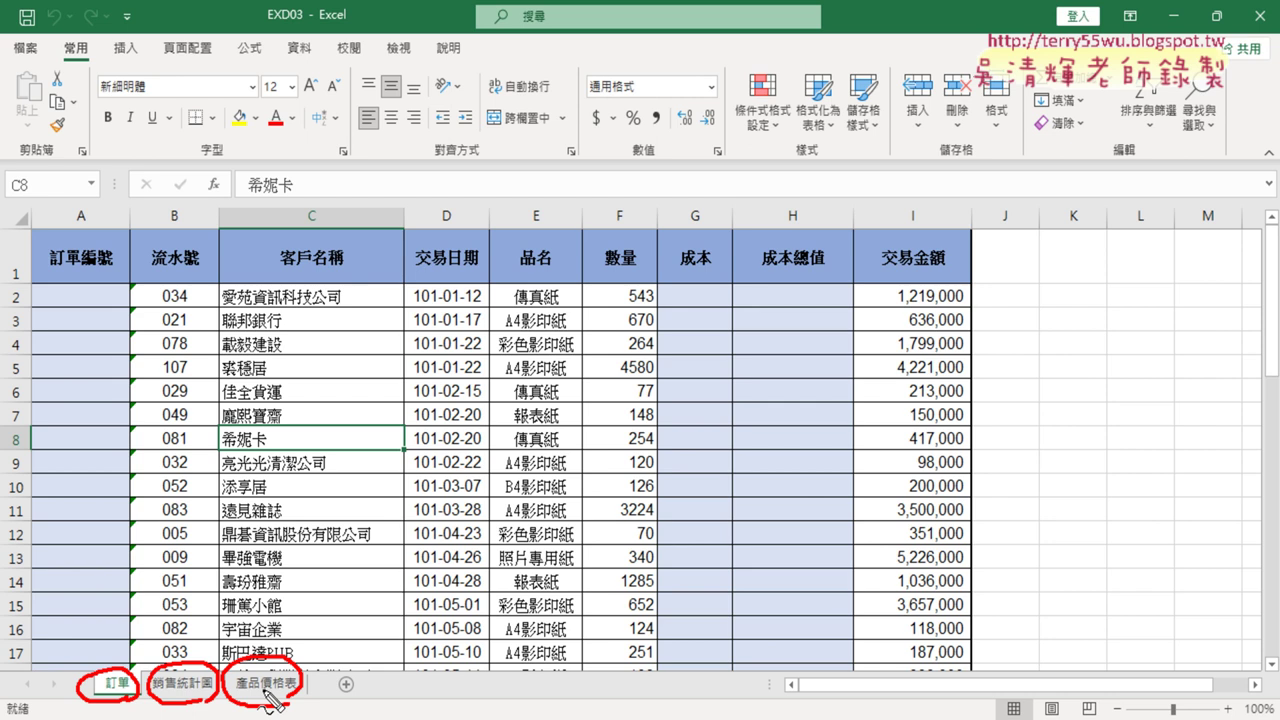
key(Escape)
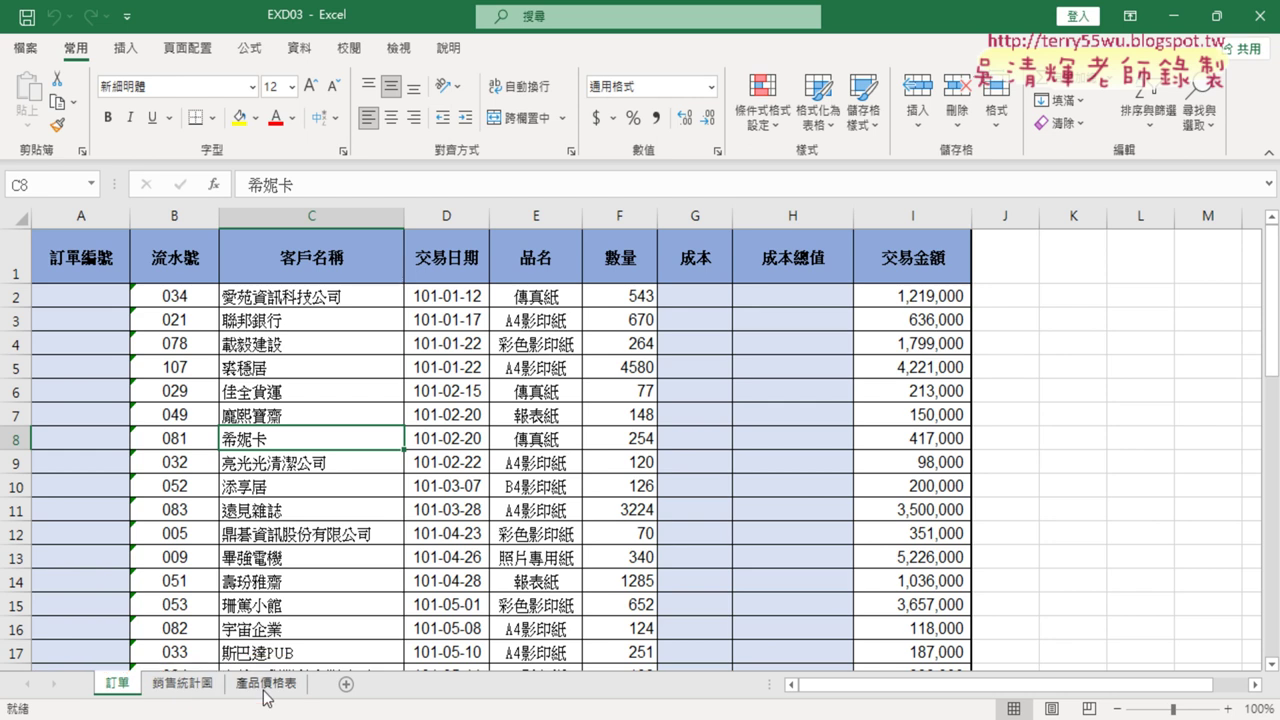
click(190, 687)
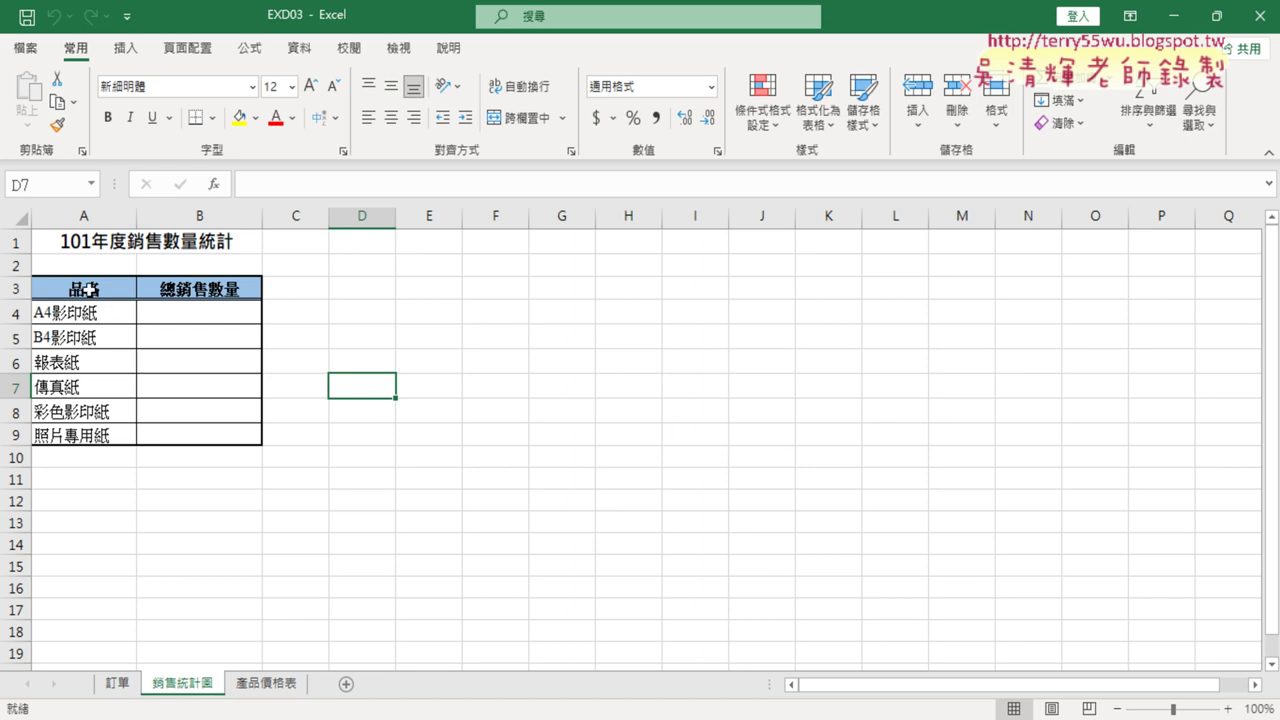
Point out the 品名 range A3:A9 and 總銷售數量 range B3:B9, then open 產品價格表.
drag(94, 289, 92, 432)
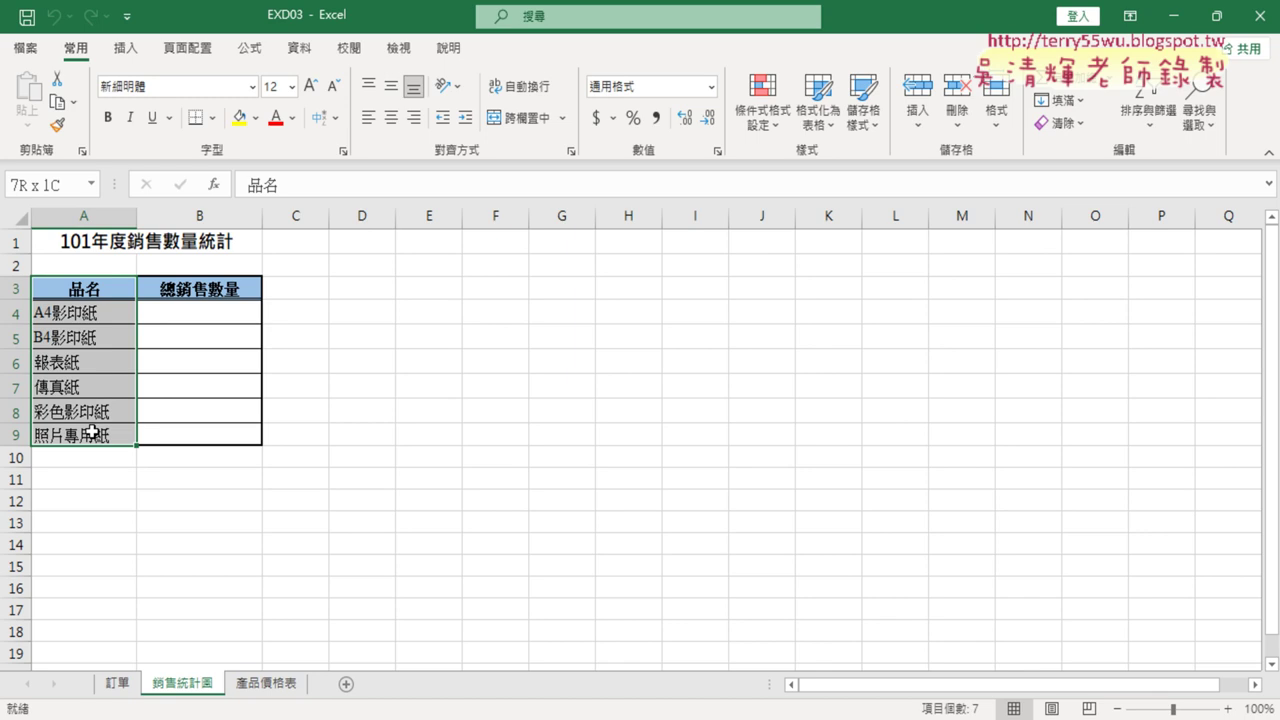
drag(218, 290, 219, 434)
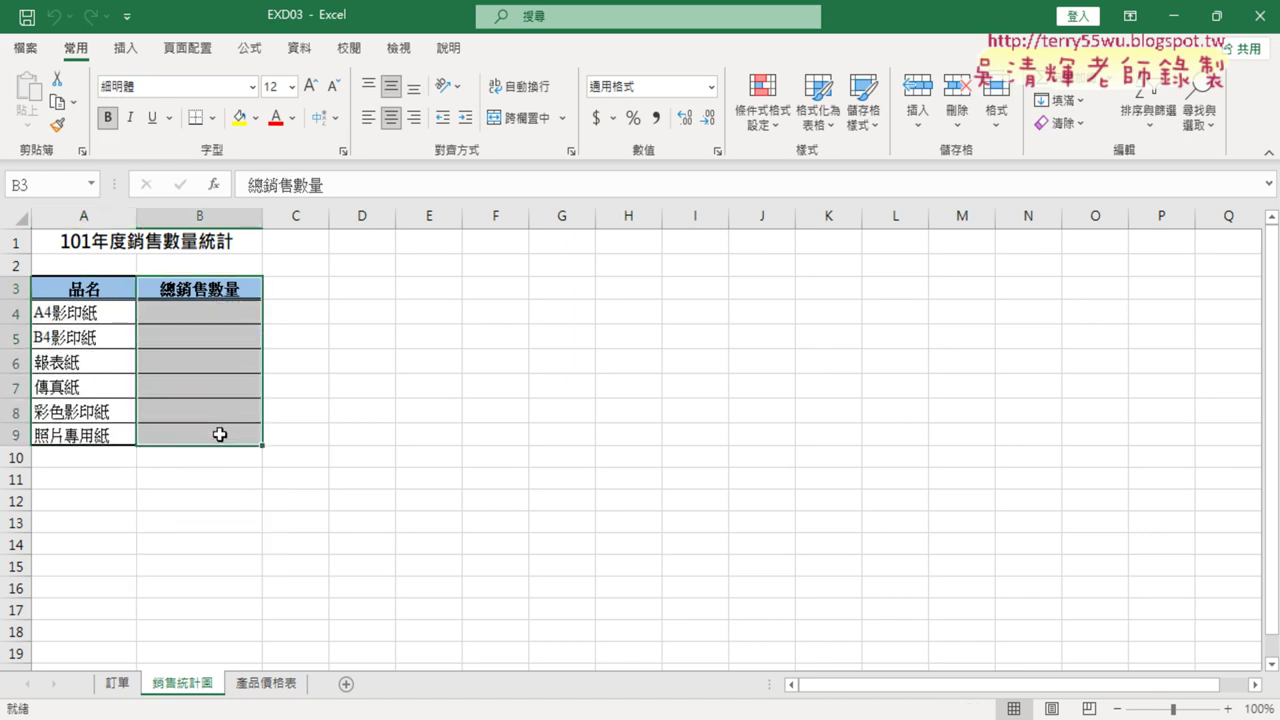
click(202, 311)
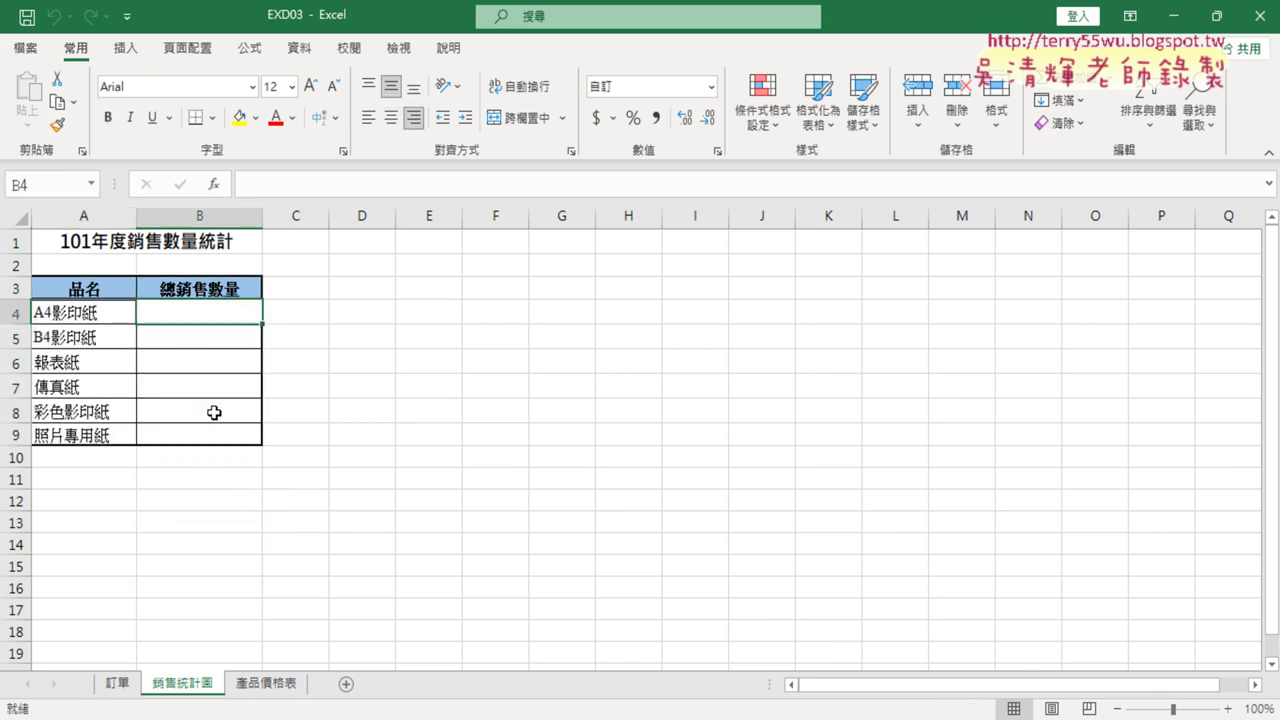
click(268, 684)
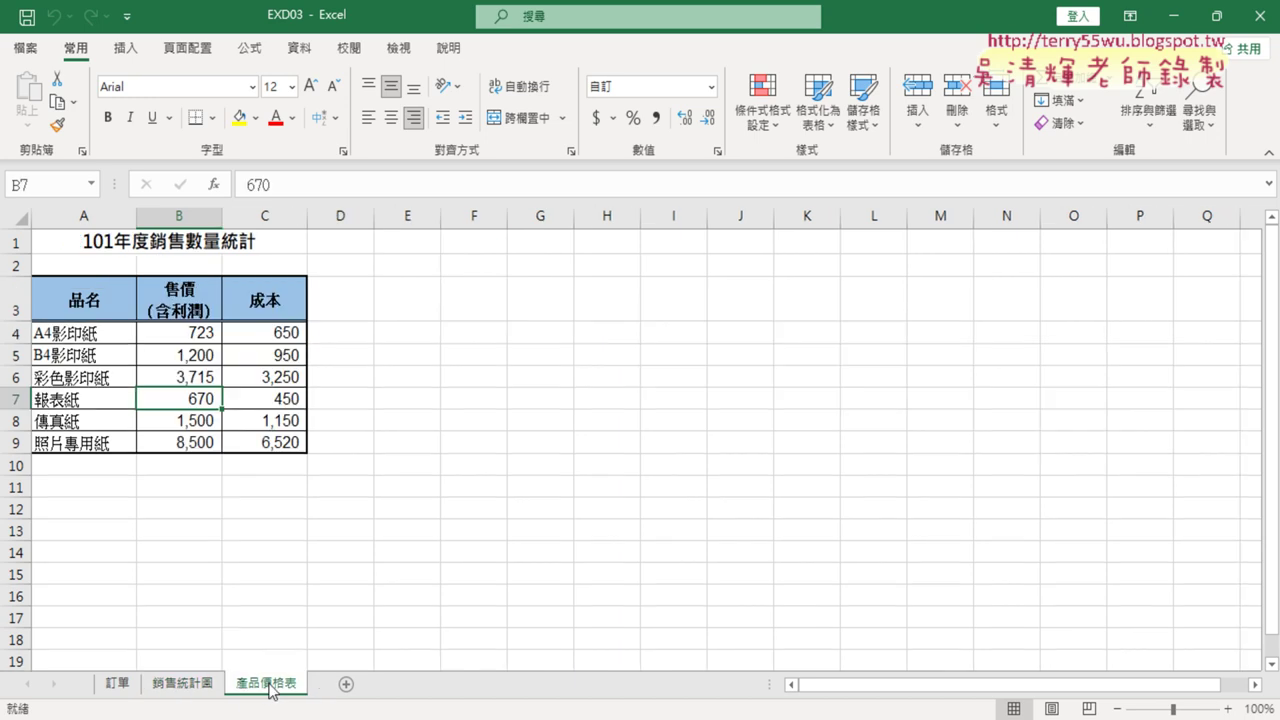
Check A4影印紙's price 723 and cost 650, and B4影印紙's price 1200 and cost 950.
click(65, 336)
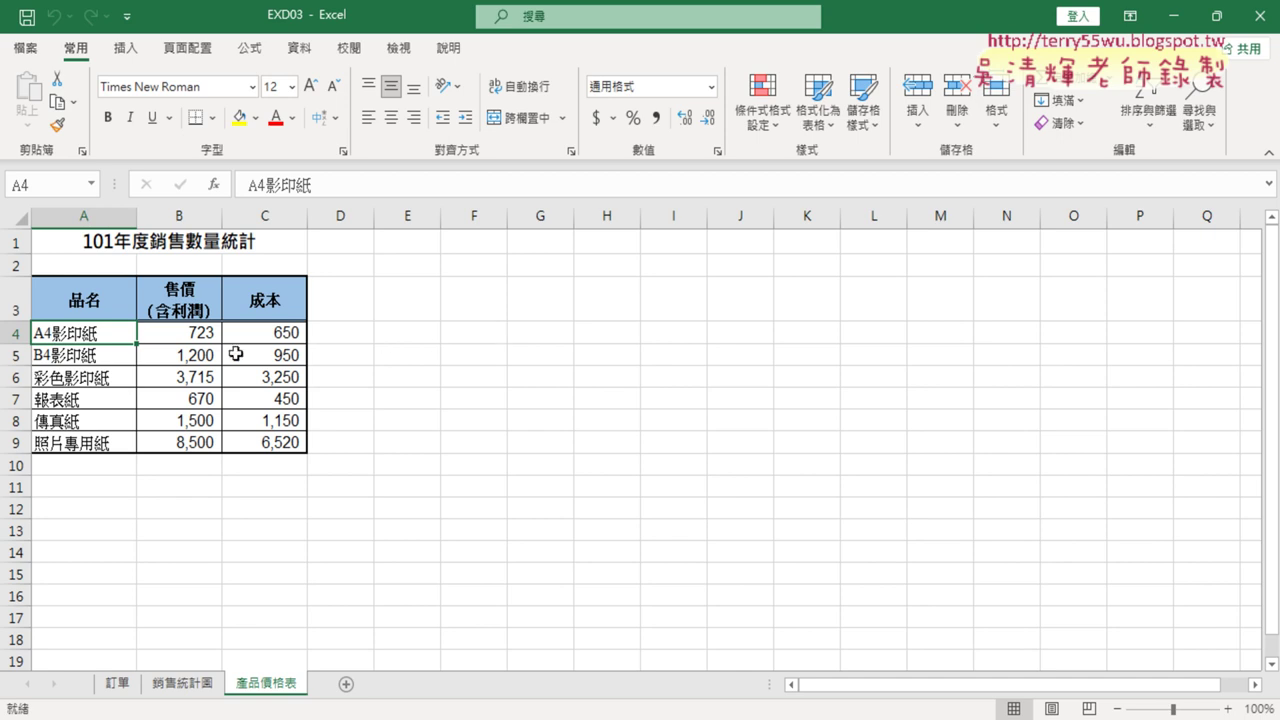
click(190, 340)
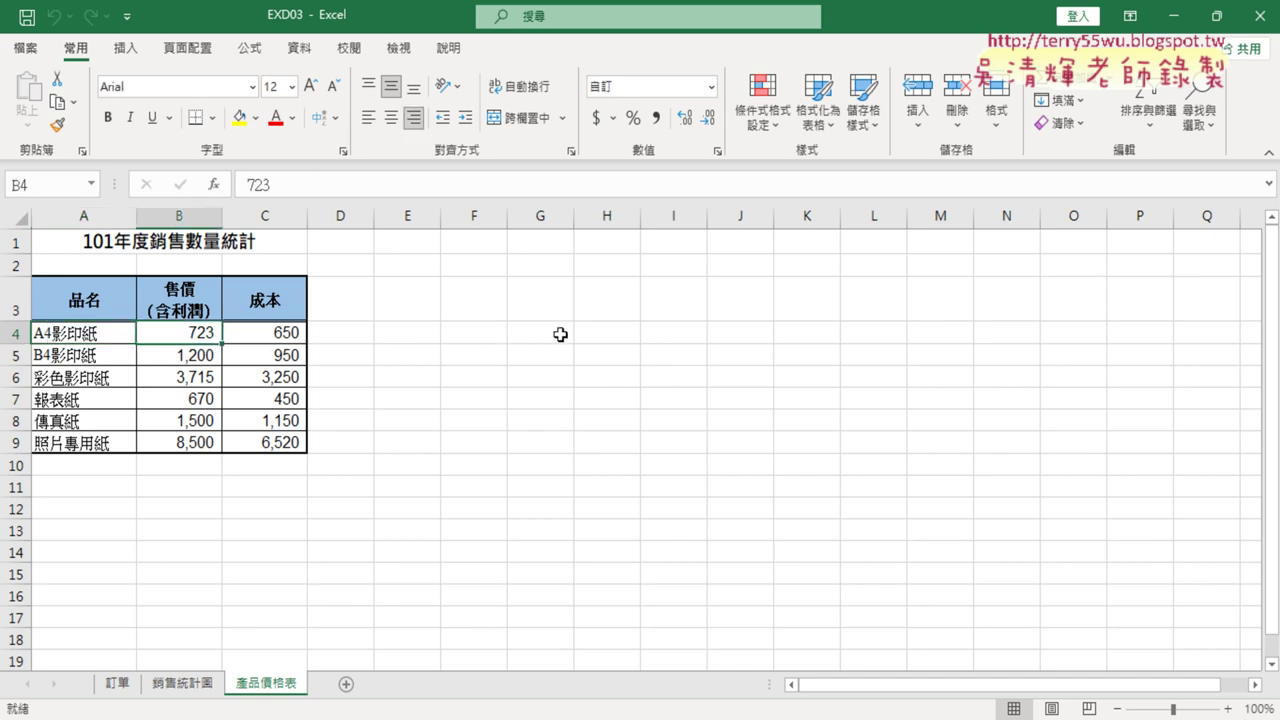
click(290, 336)
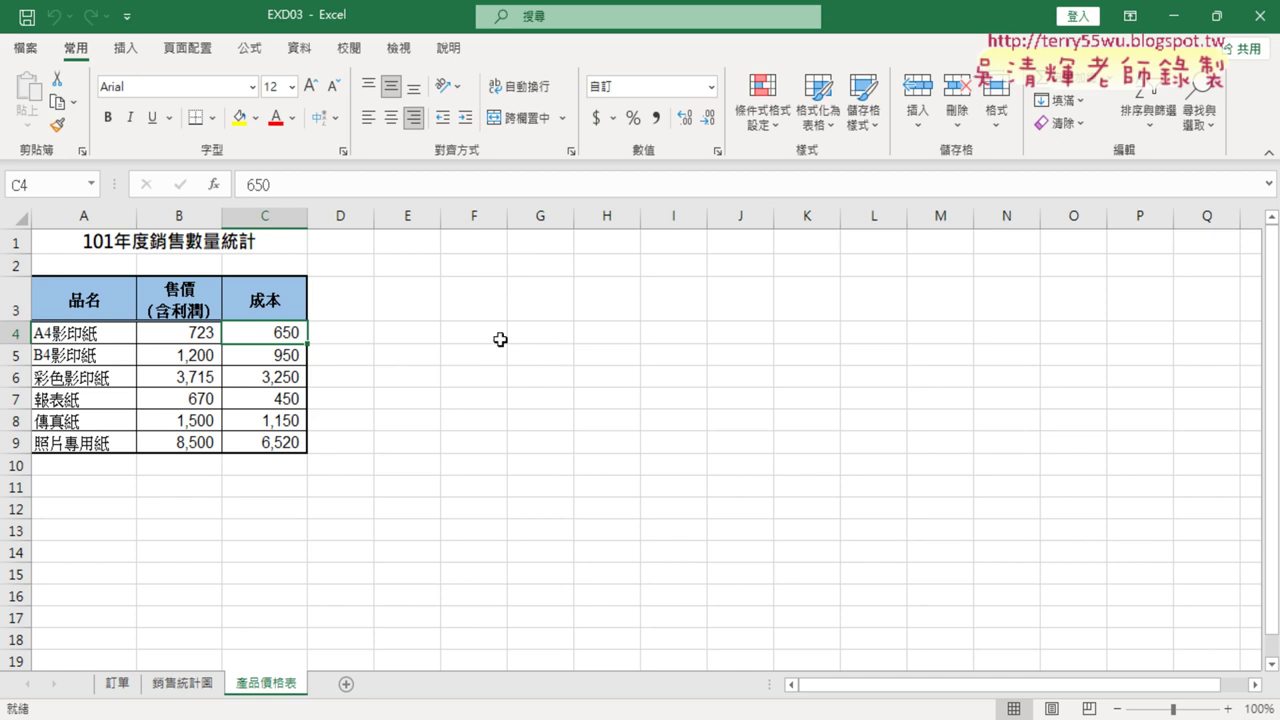
click(192, 353)
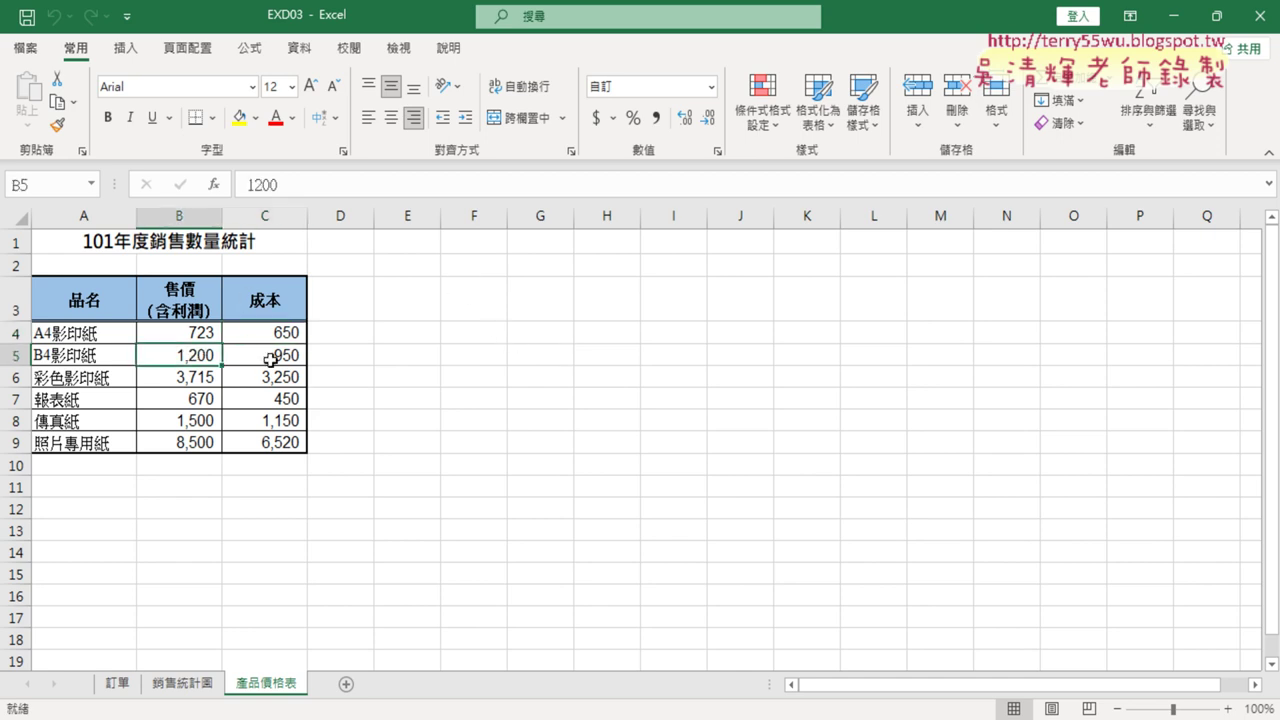
click(263, 360)
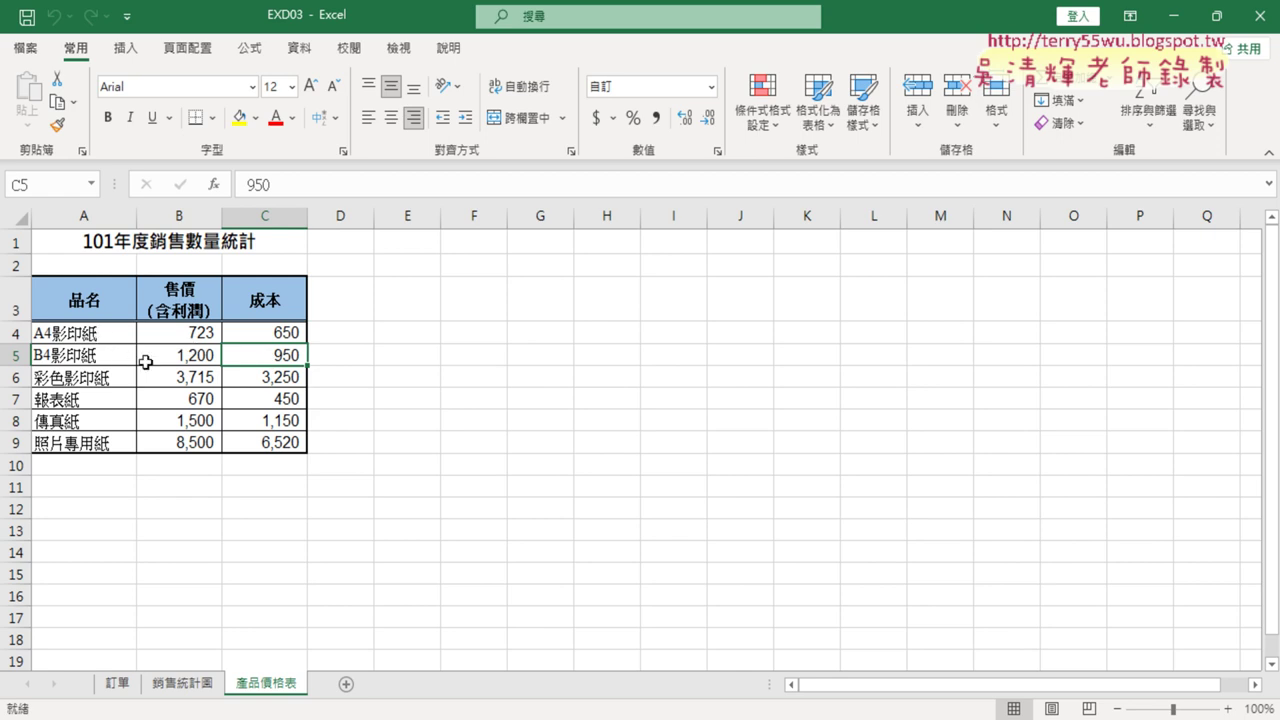
Check 報表紙's price 670 and 照片專用紙's cost 6520, then return to the 訂單 sheet.
click(152, 360)
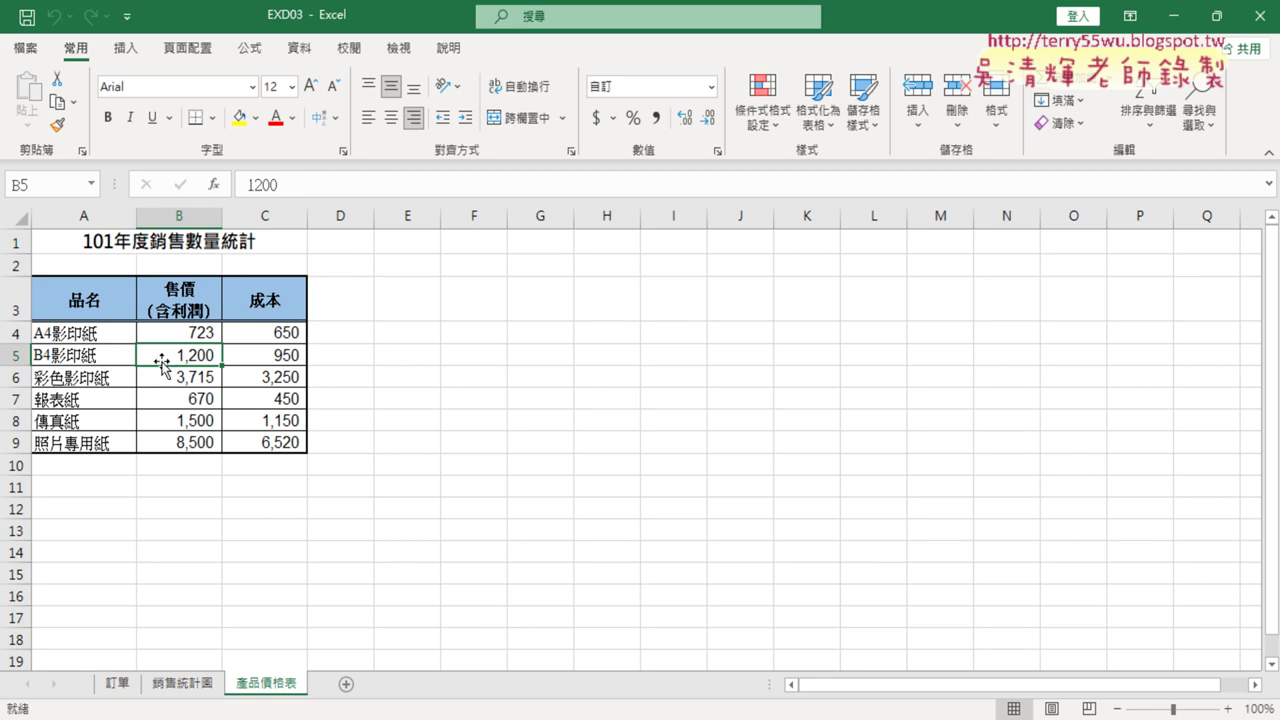
click(202, 384)
click(197, 405)
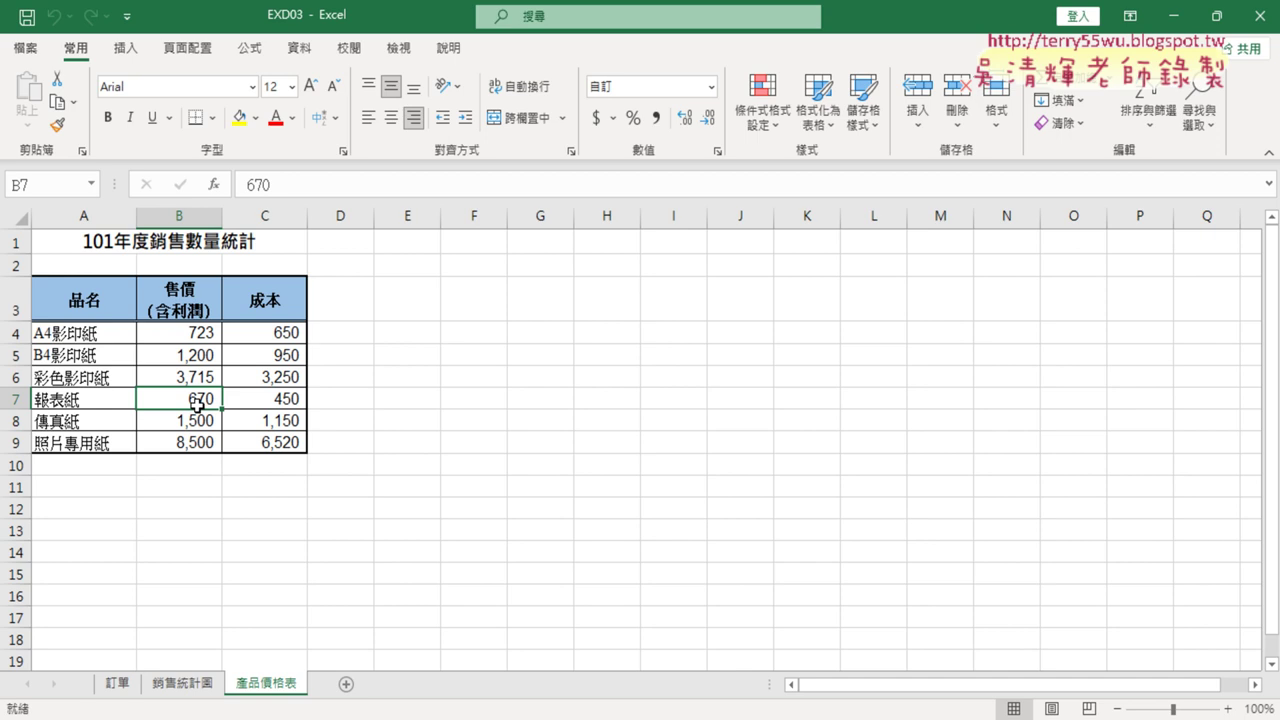
click(289, 444)
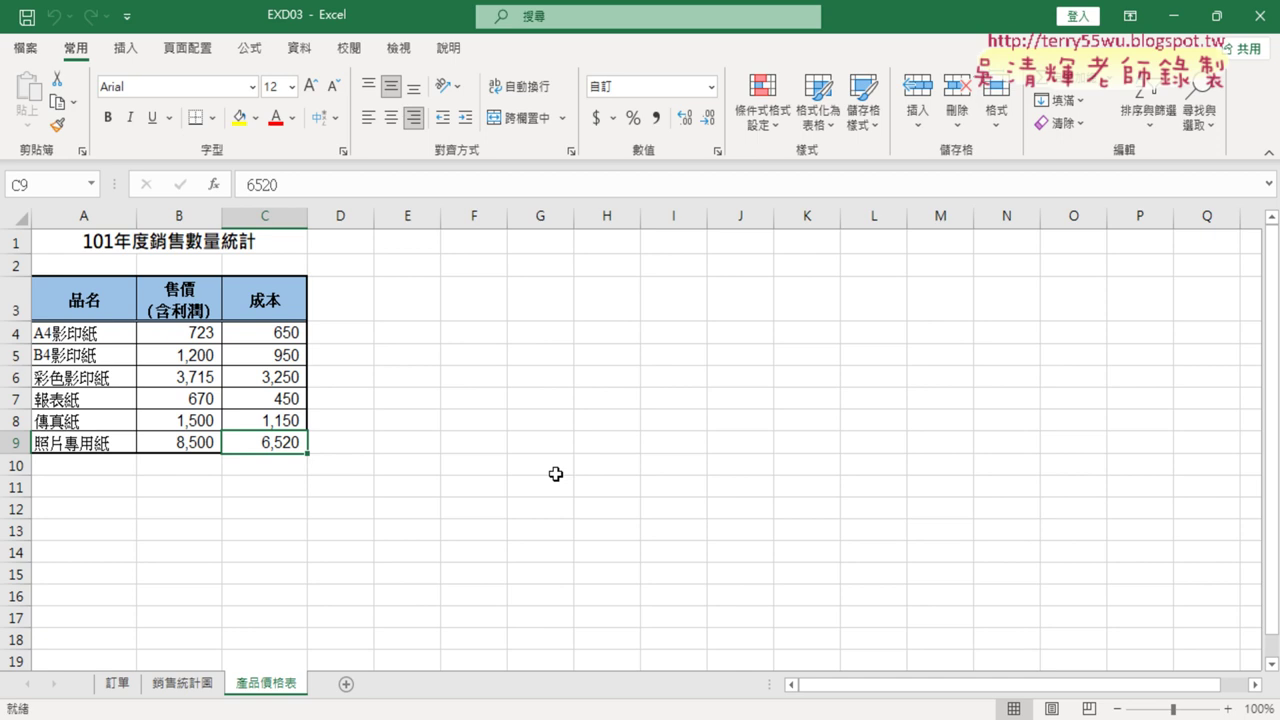
click(118, 684)
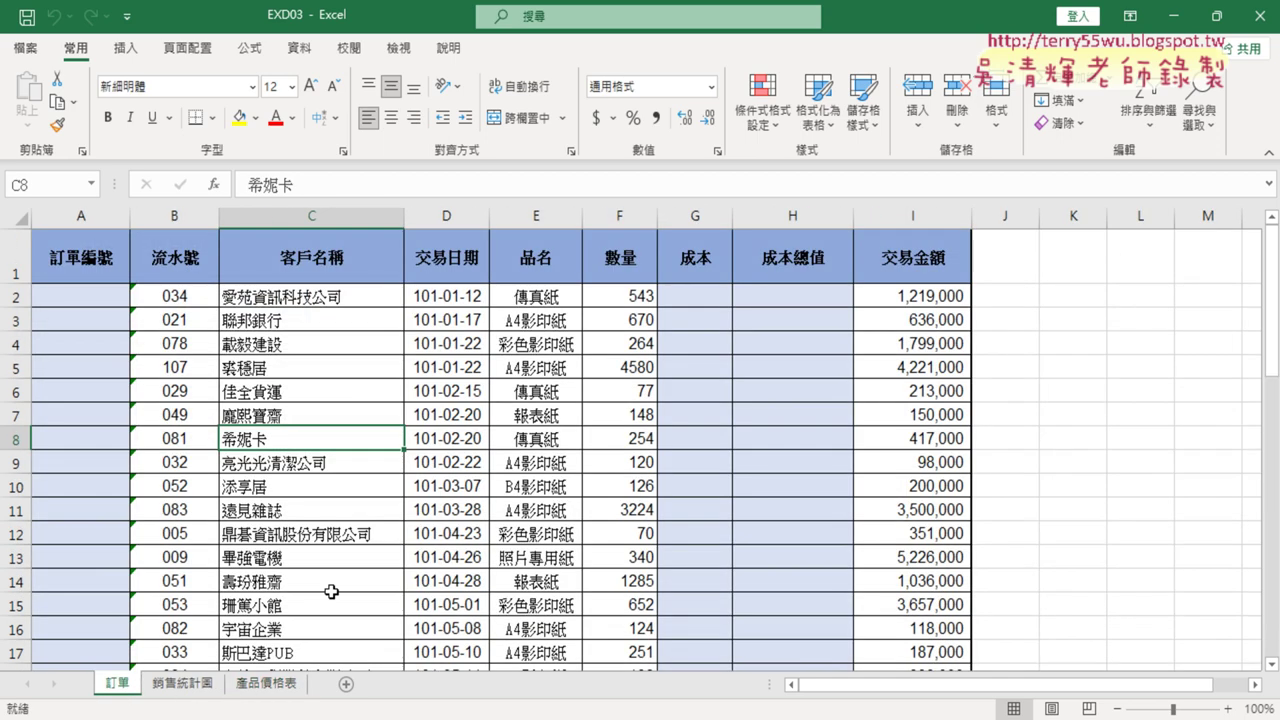
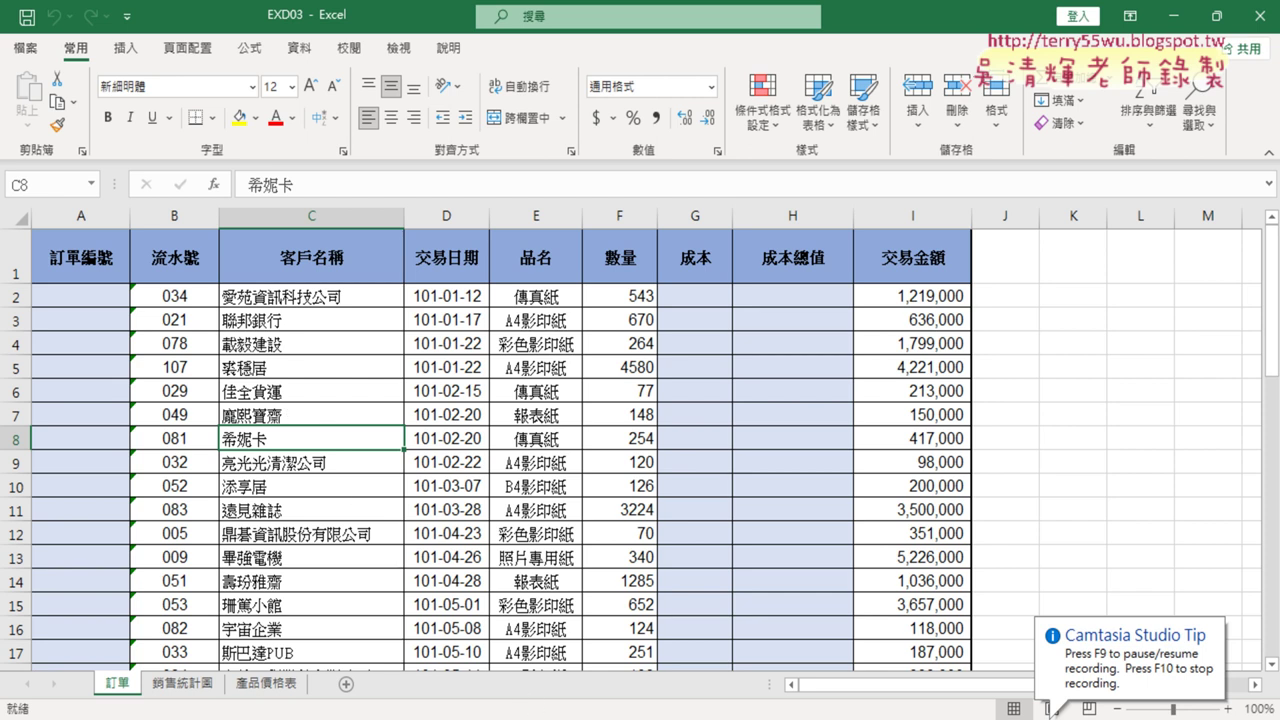
Read section 三 item A 編輯範圍名稱 in the exam PDF, underlining 範圍名稱.
key(alt+Tab)
scroll(250, 280, up, 1)
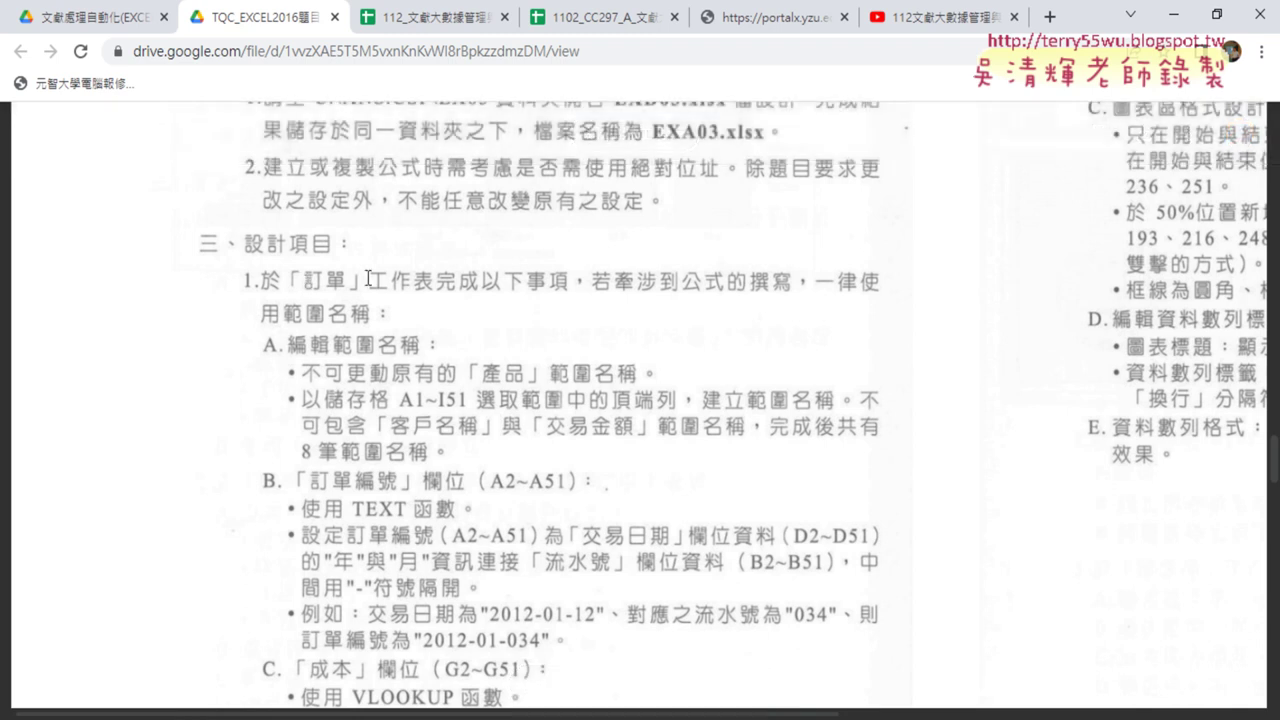
key(alt+Tab)
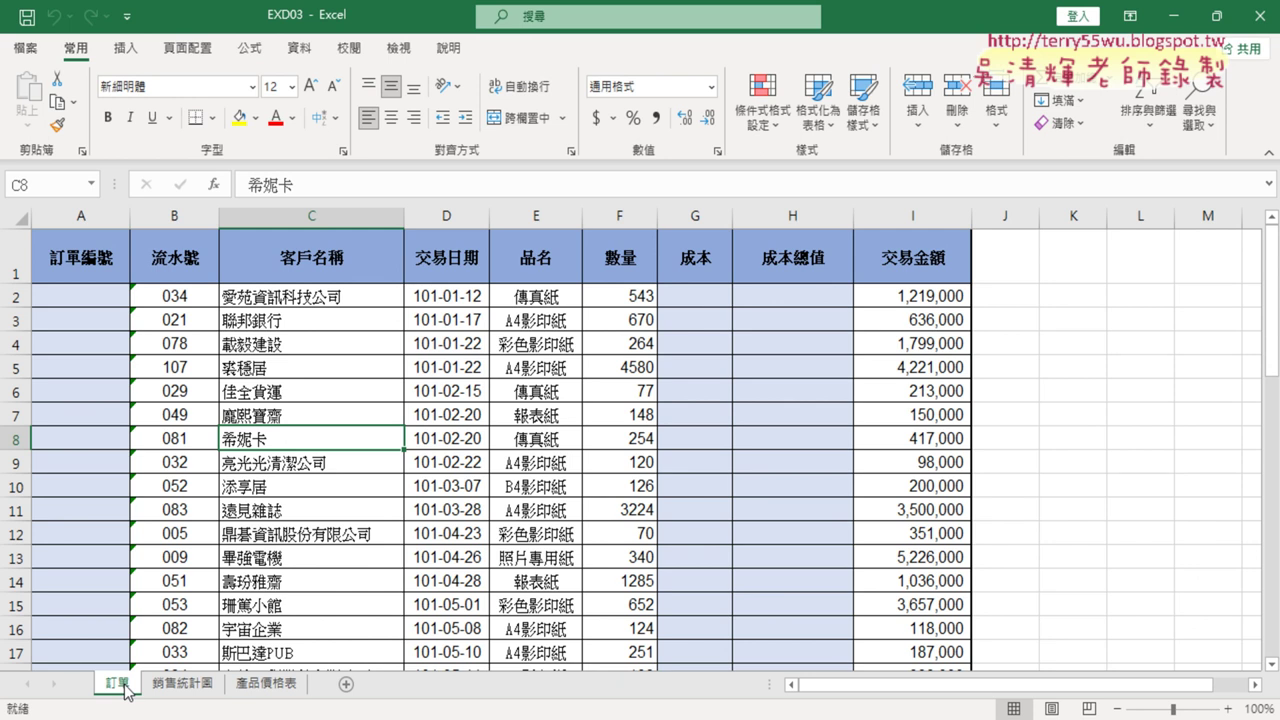
key(alt+Tab)
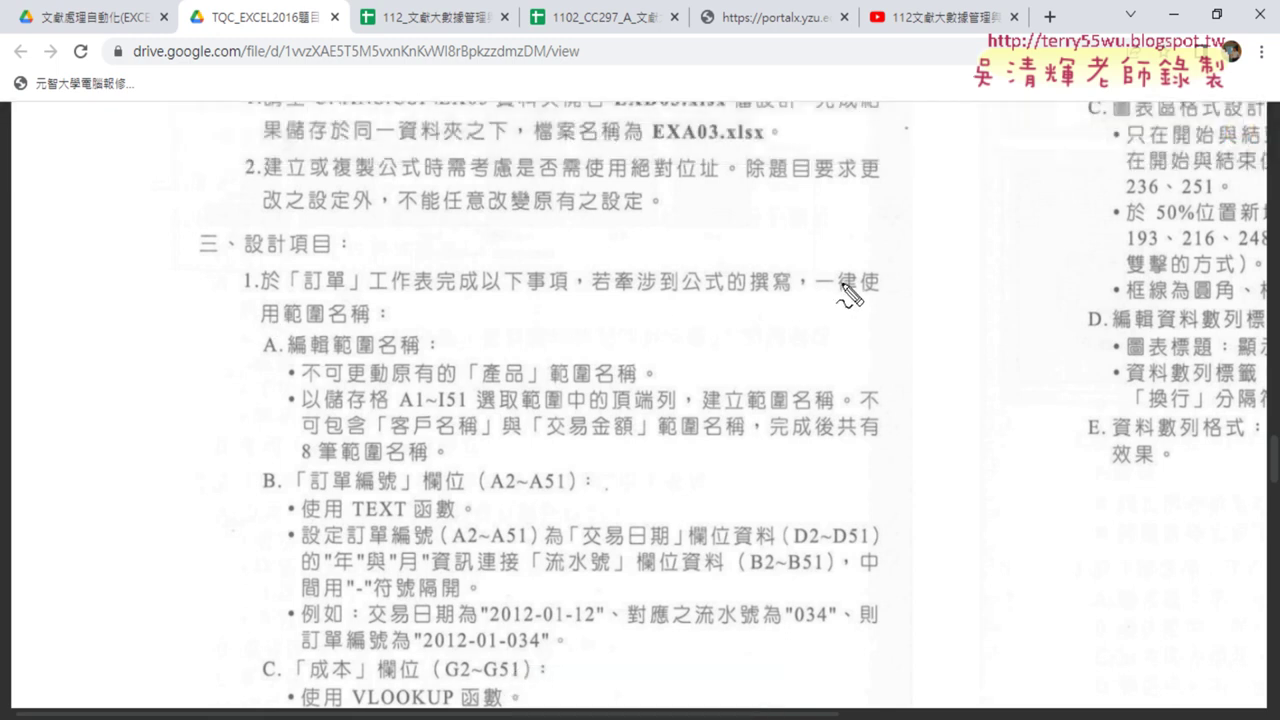
mouse_move(286, 325)
mouse_down()
mouse_move(336, 326)
mouse_move(281, 320)
mouse_up()
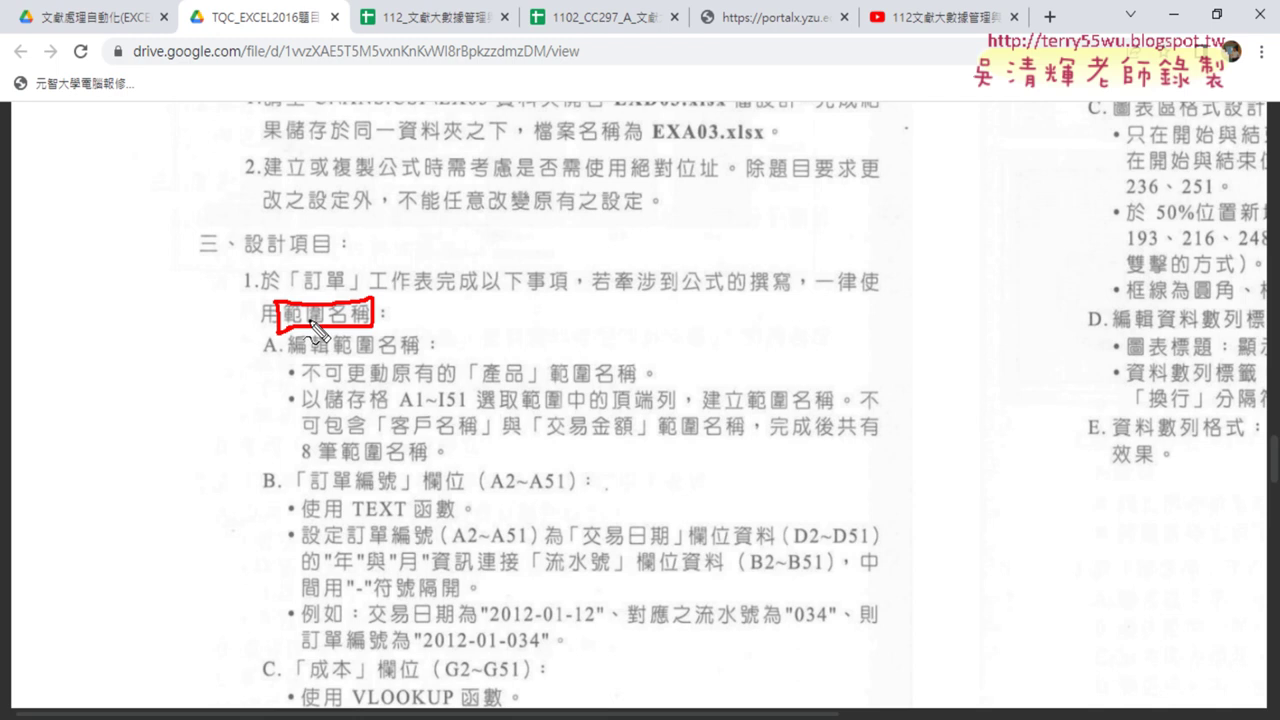
key(Escape)
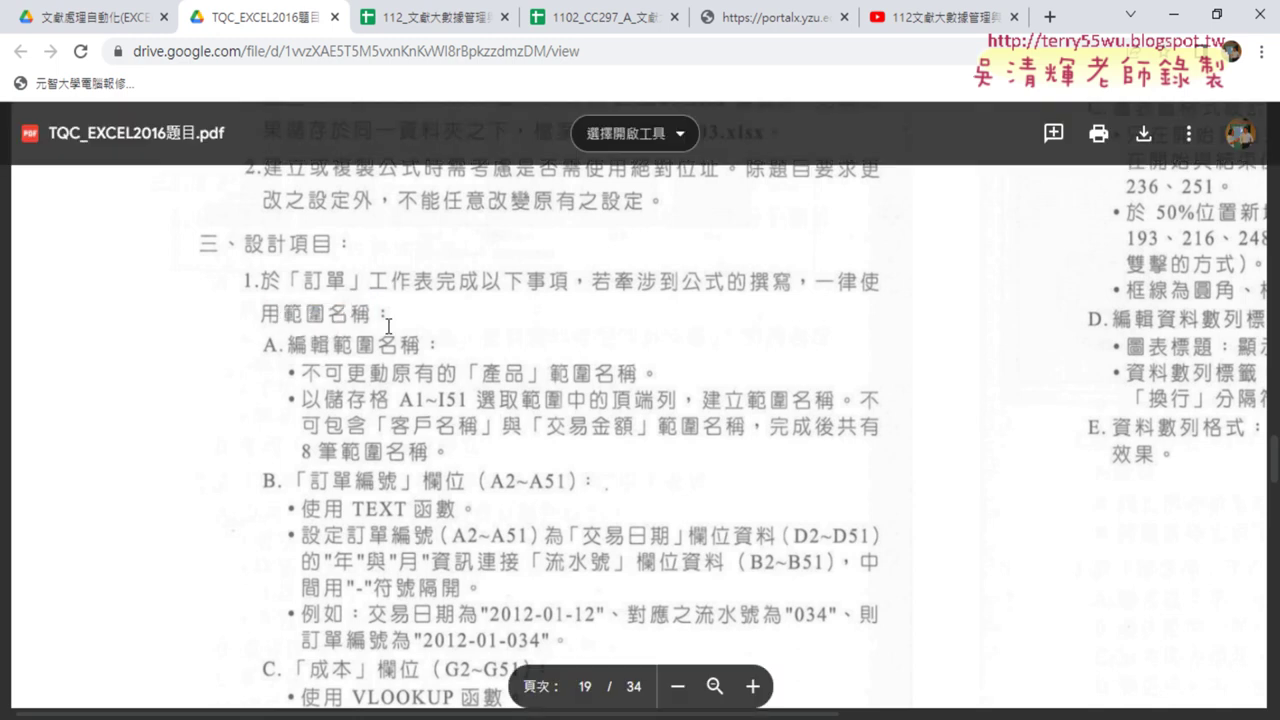
scroll(450, 320, down, 1)
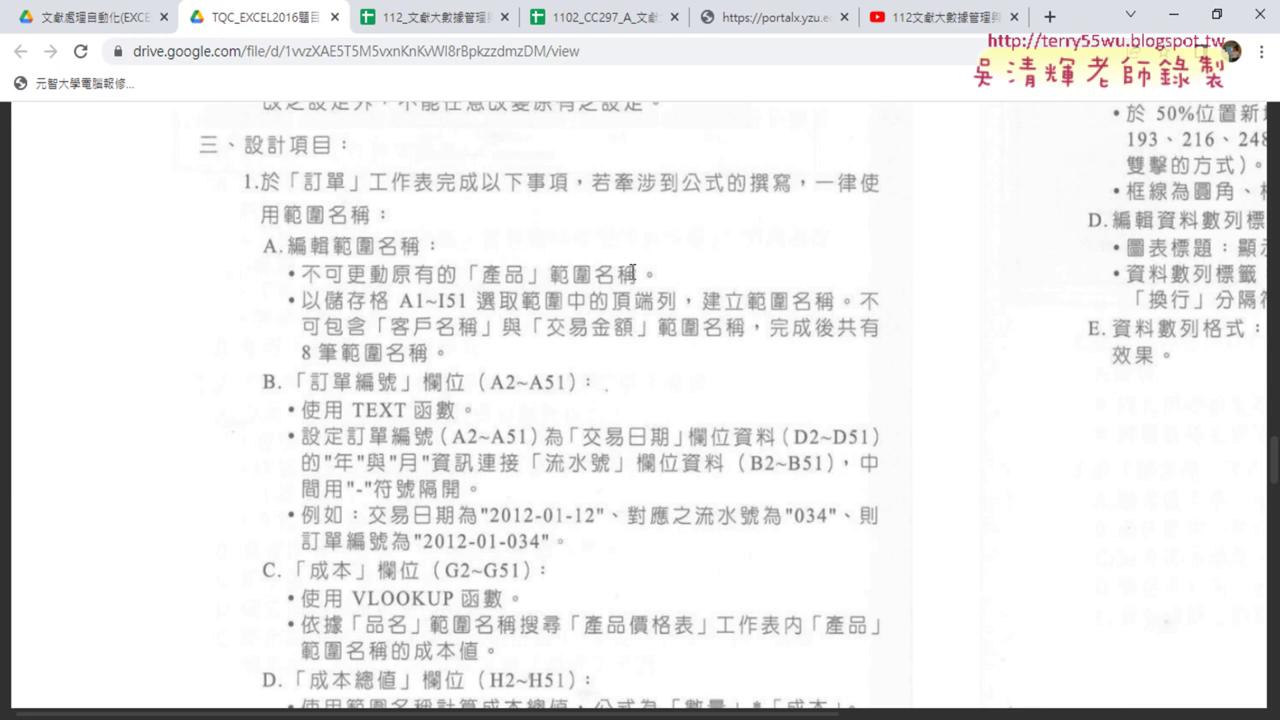
scroll(520, 380, down, 1)
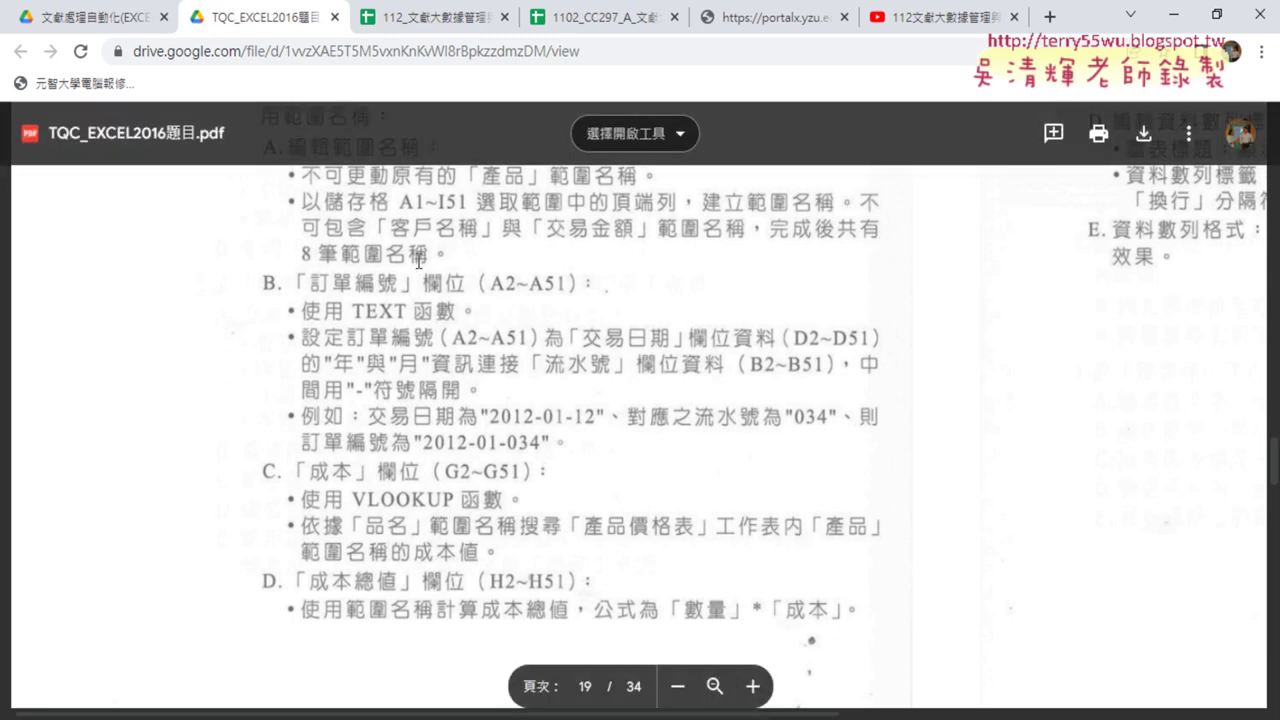
scroll(418, 262, up, 1)
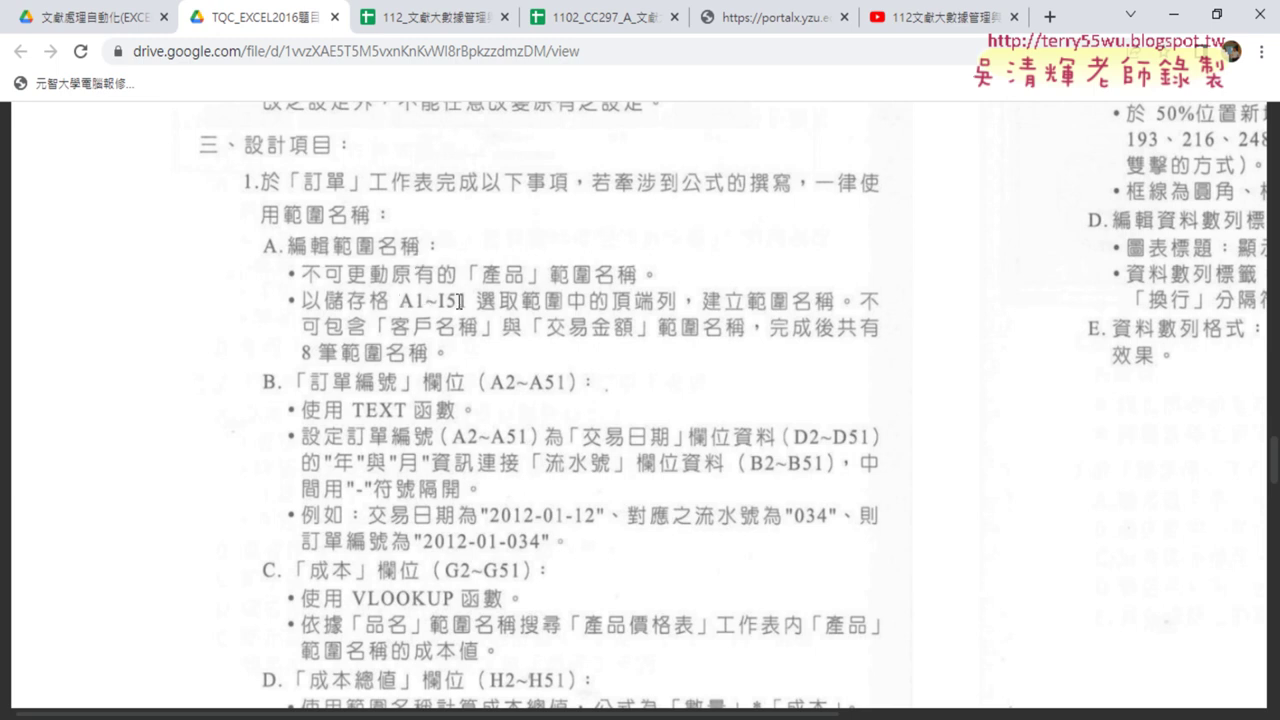
Back in Excel, extend a selection from A1 across and down the order table with Ctrl+Shift arrows.
key(alt+Tab)
click(312, 436)
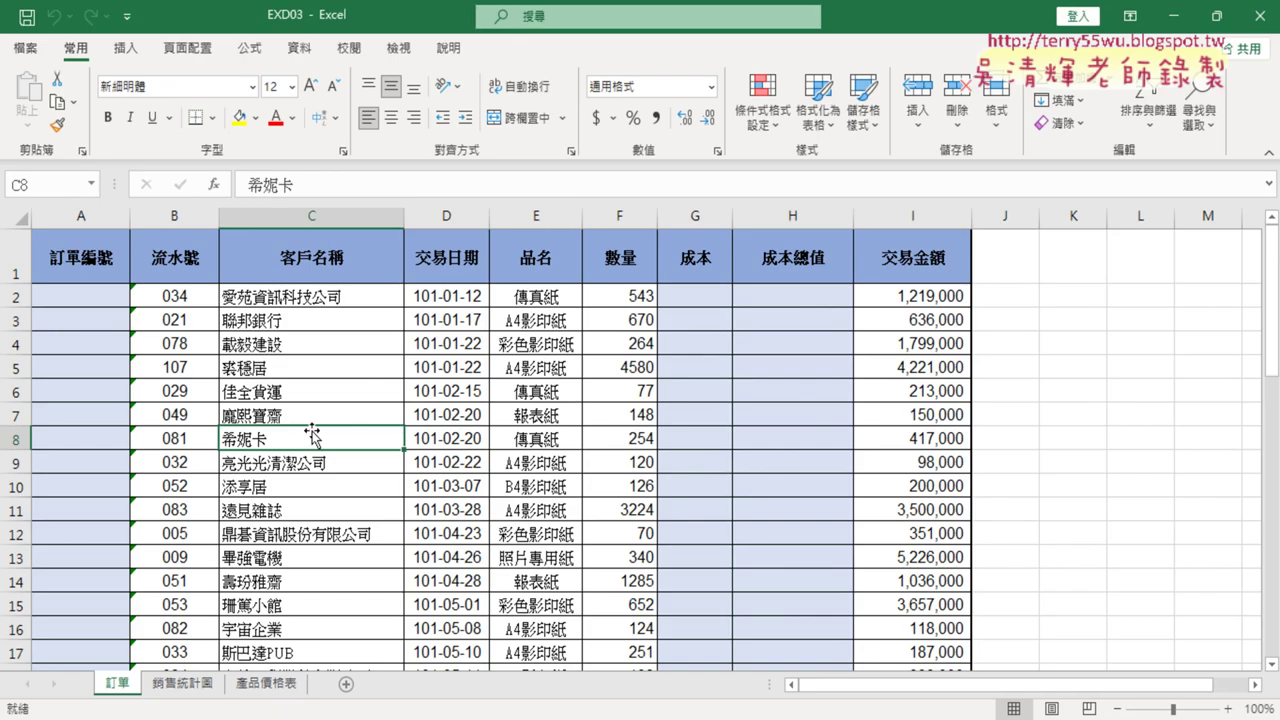
click(64, 258)
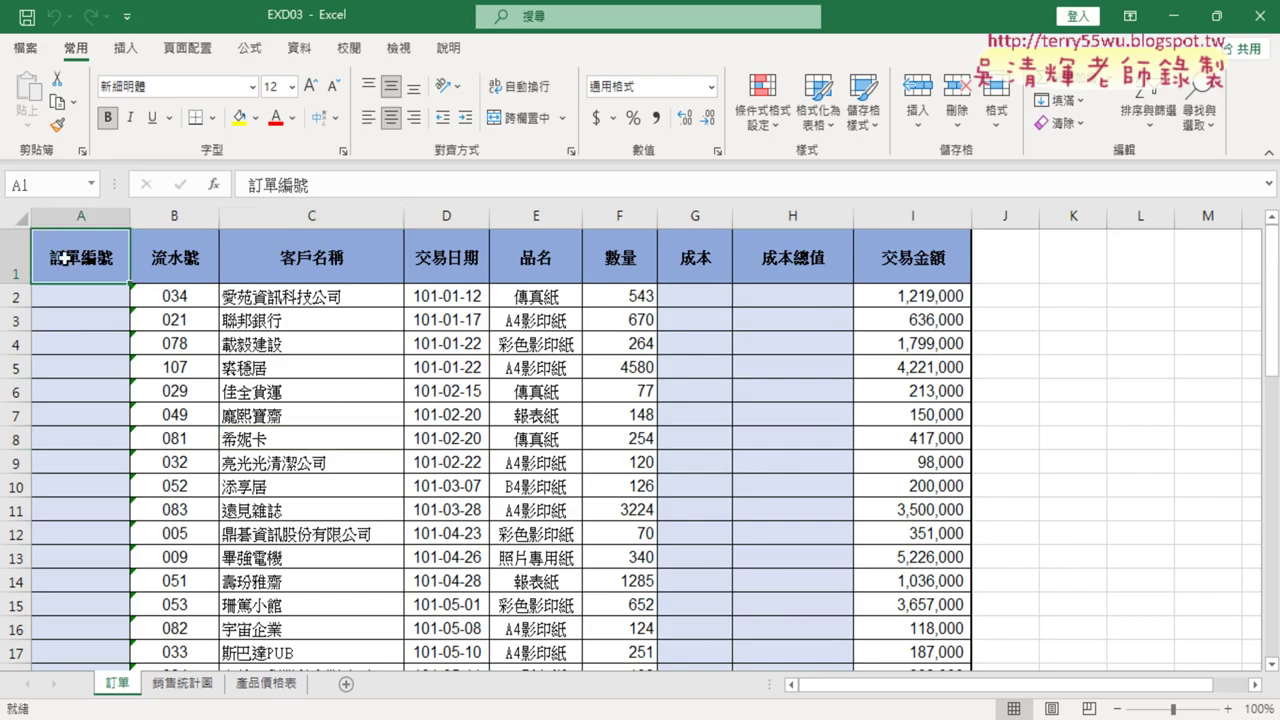
key(ctrl+shift+Right)
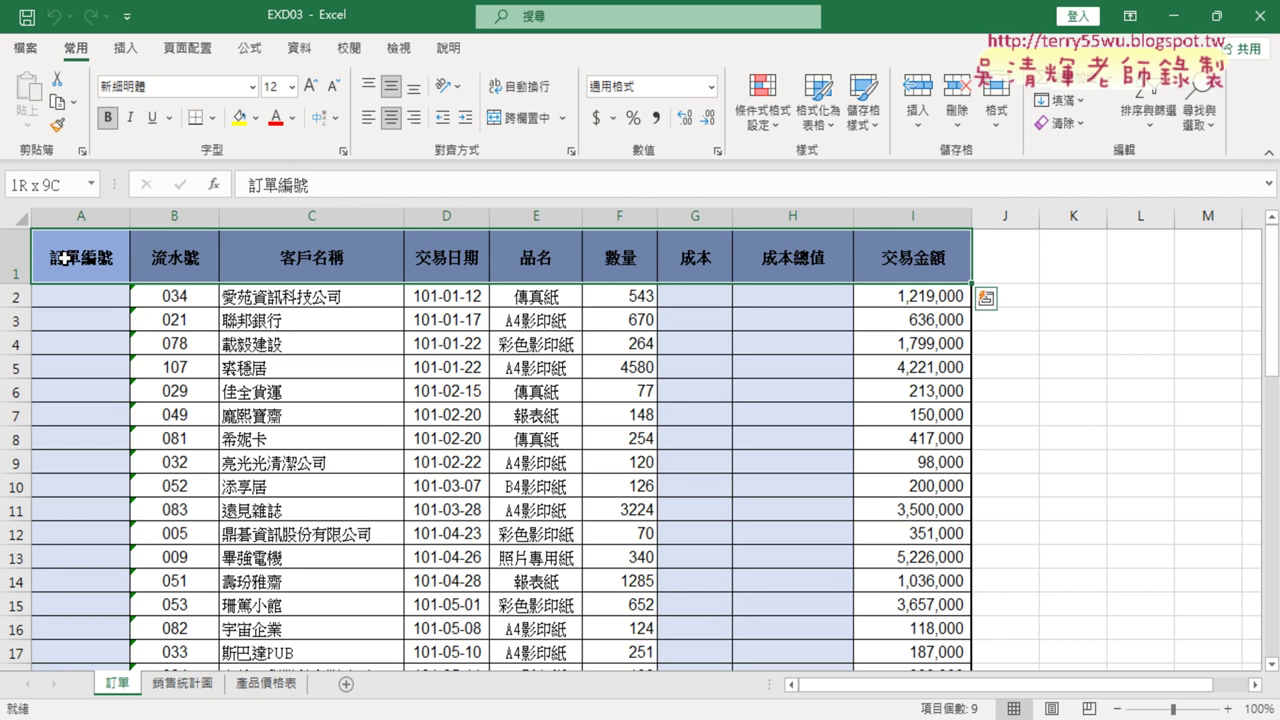
key(ctrl+shift+Down)
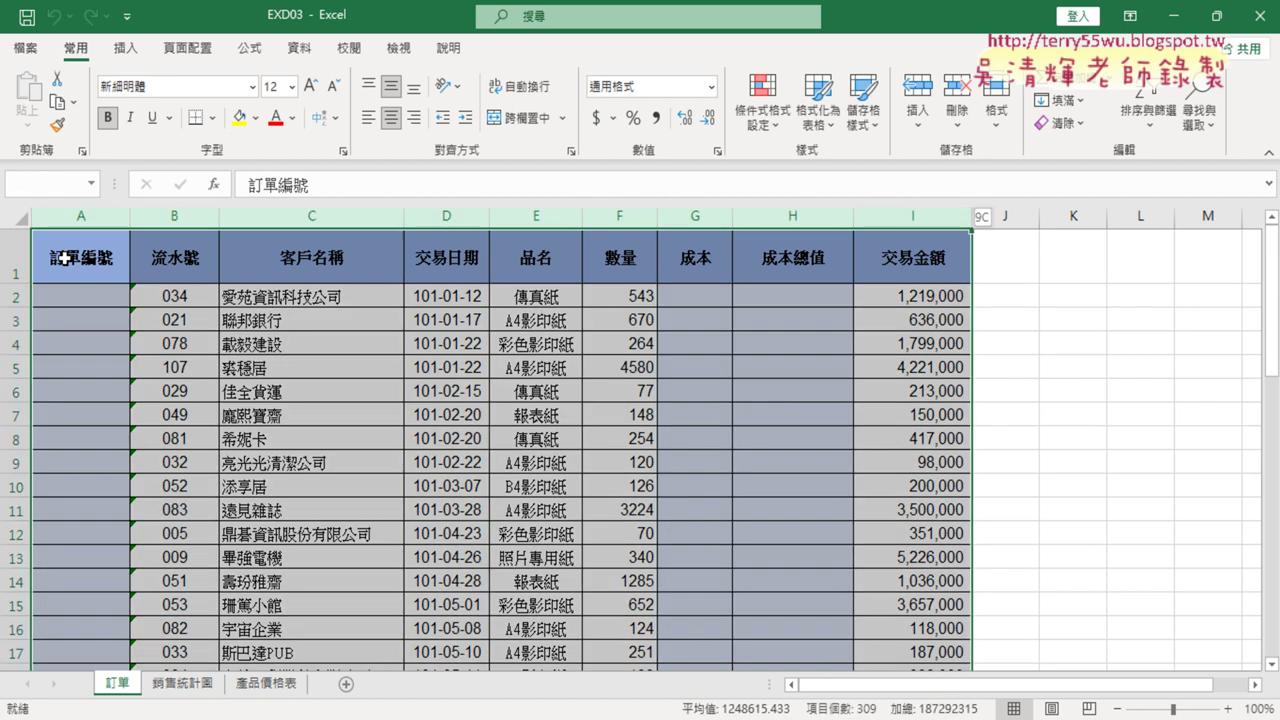
scroll(163, 374, down, 6)
scroll(163, 374, down, 6)
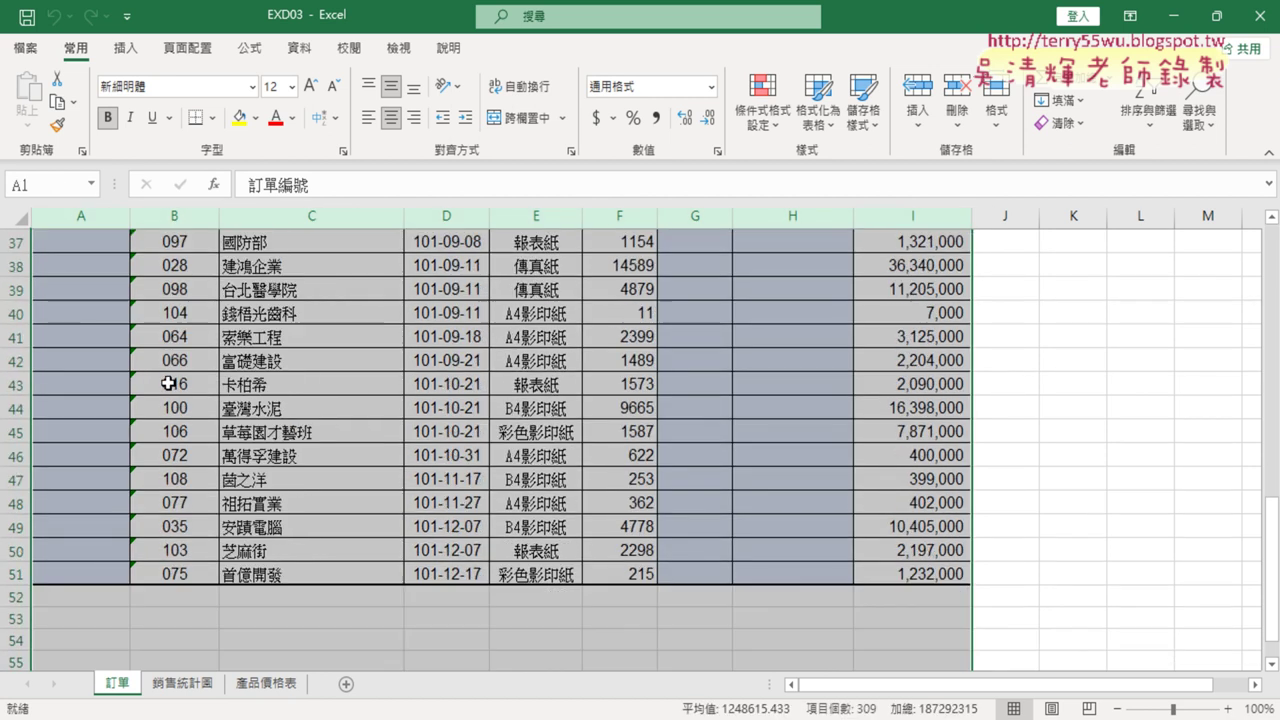
scroll(320, 577, down, 4)
scroll(477, 569, down, 3)
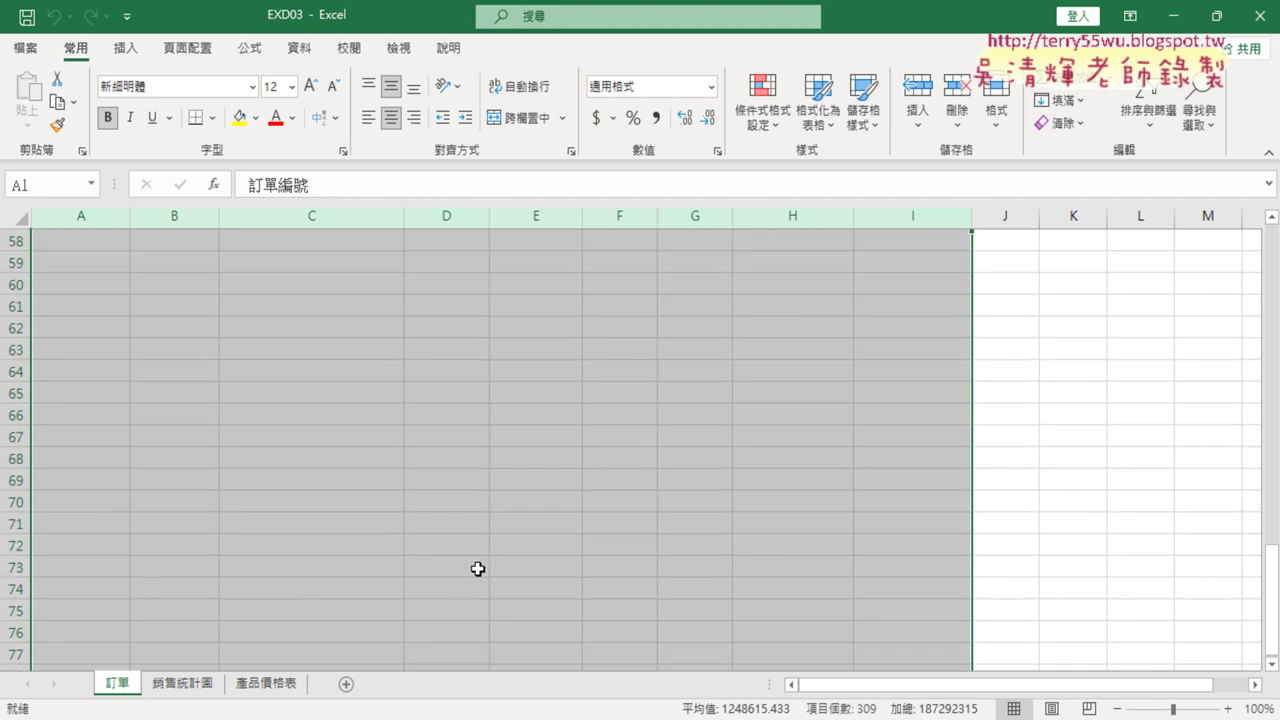
scroll(477, 569, down, 8)
scroll(478, 569, down, 4)
scroll(478, 569, down, 4)
scroll(478, 569, down, 3)
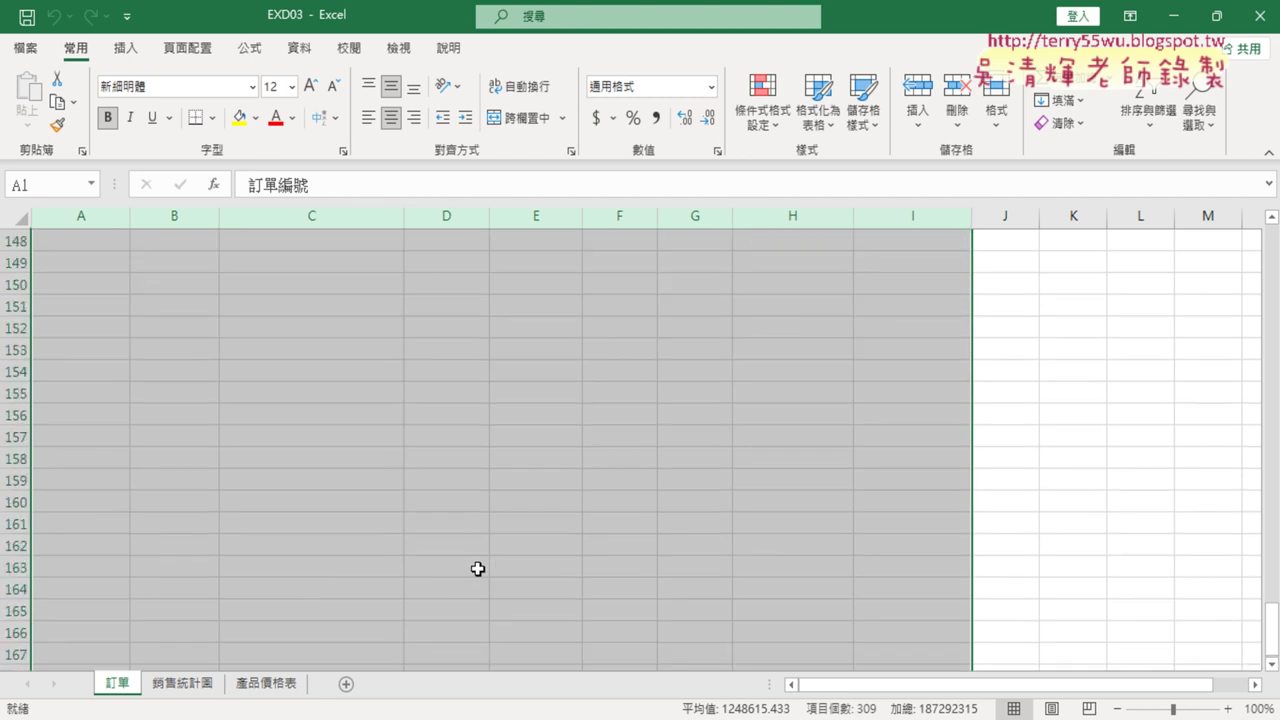
scroll(478, 569, down, 2)
scroll(478, 569, down, 2)
scroll(991, 626, up, 7)
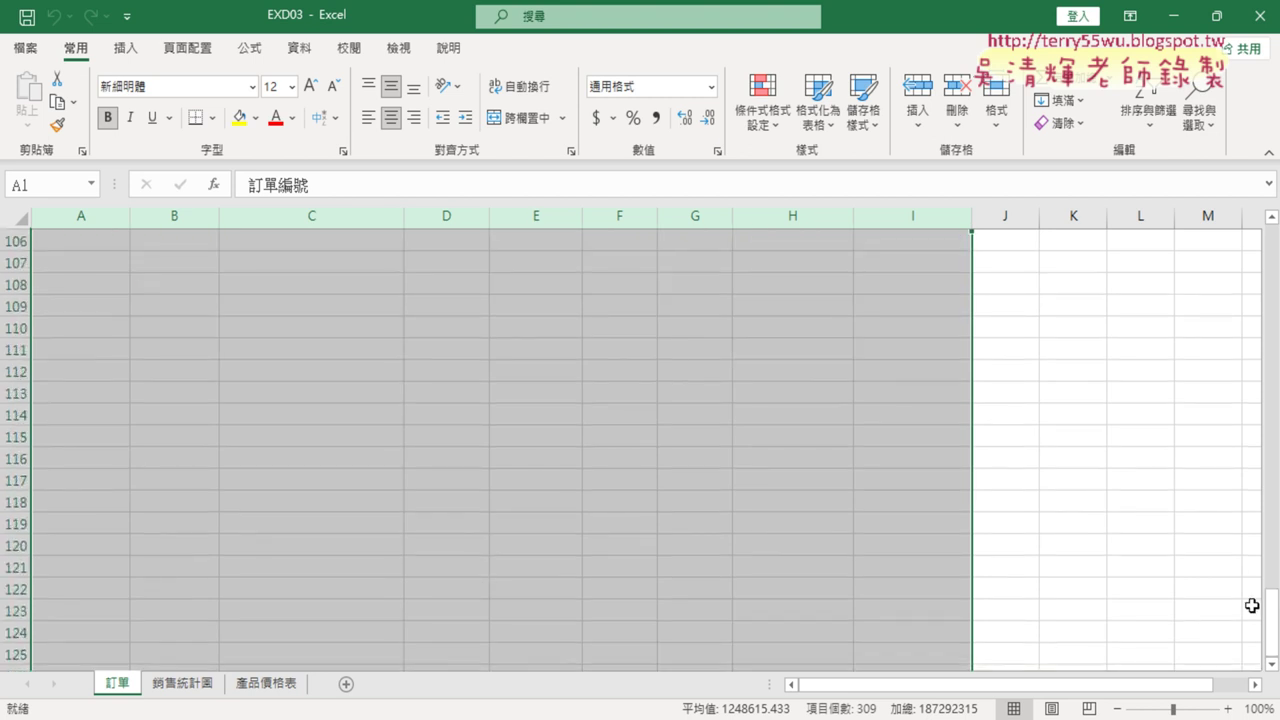
drag(1271, 610, 1271, 245)
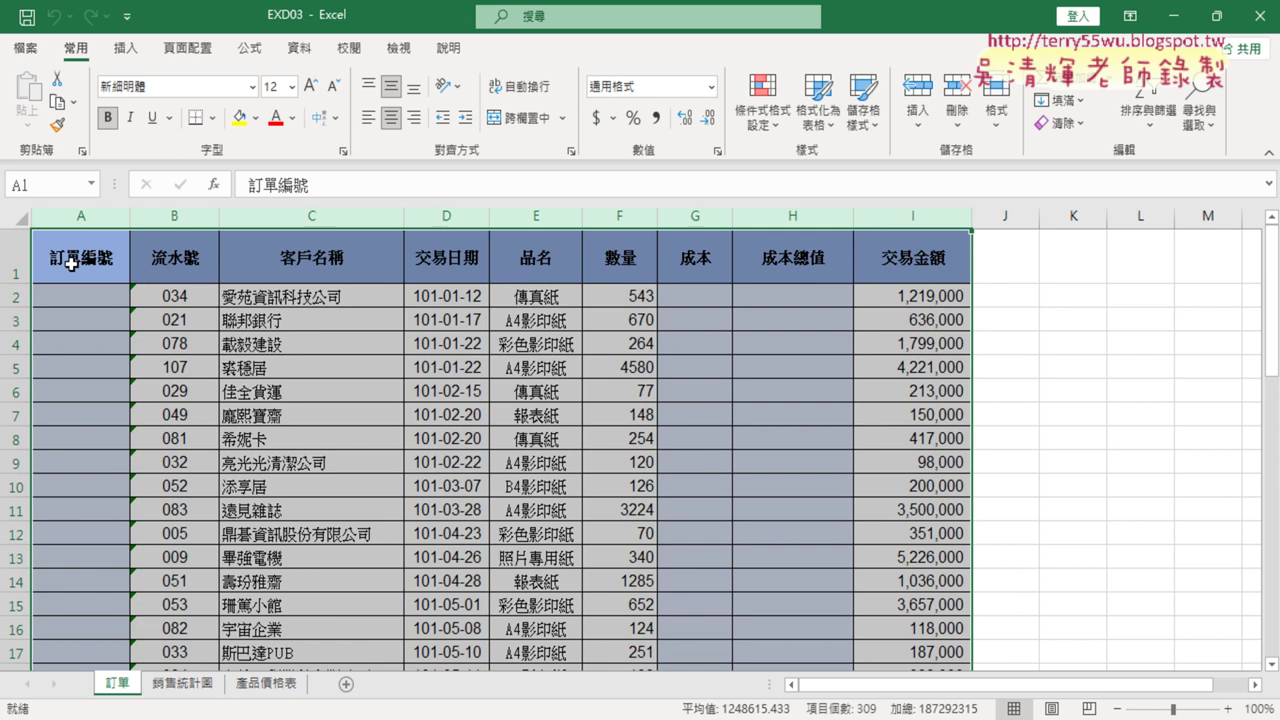
Redo the selection from A1 so it covers exactly A1:I51.
click(71, 263)
scroll(1059, 530, down, 3)
scroll(1059, 530, down, 3)
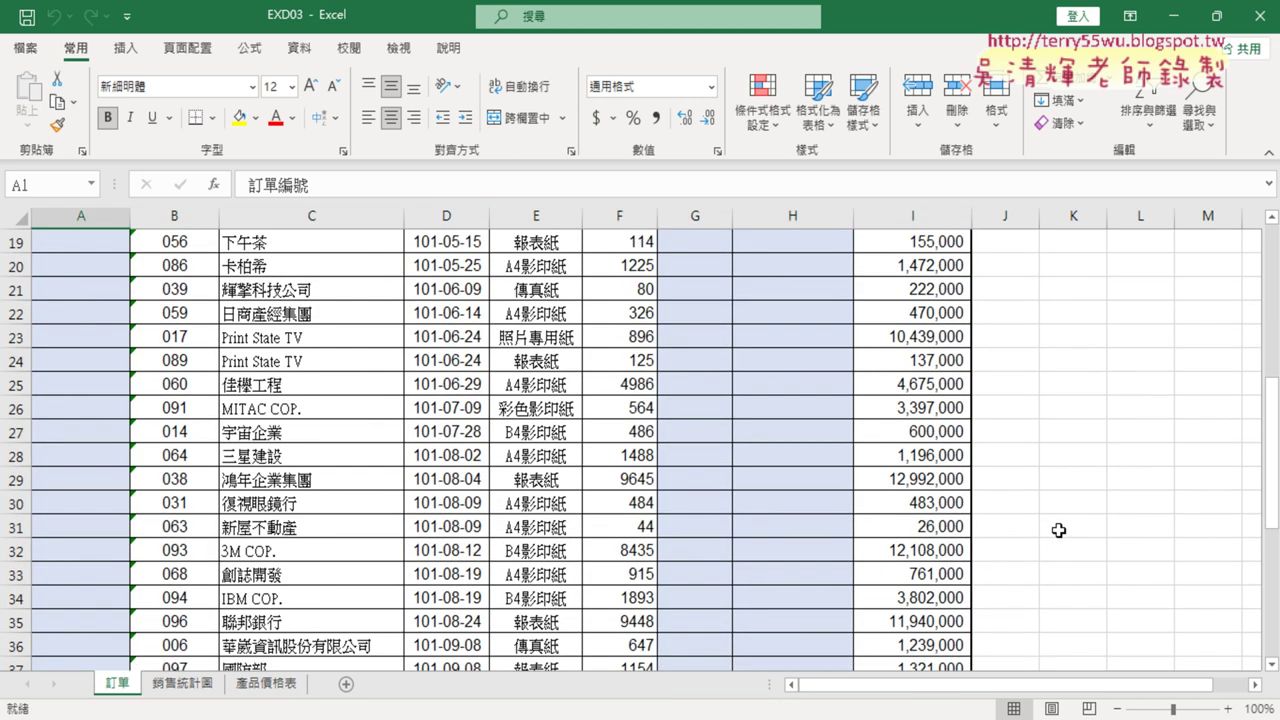
scroll(1059, 530, down, 6)
scroll(1057, 529, down, 2)
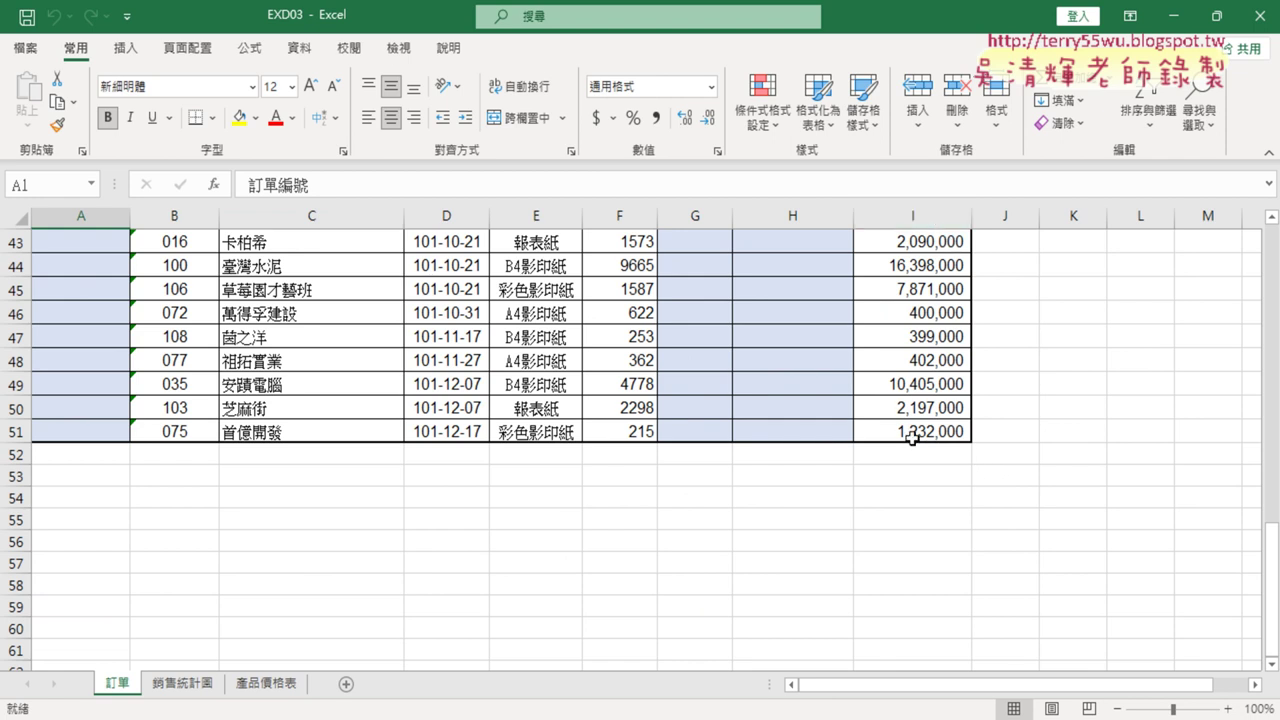
shift+click(912, 437)
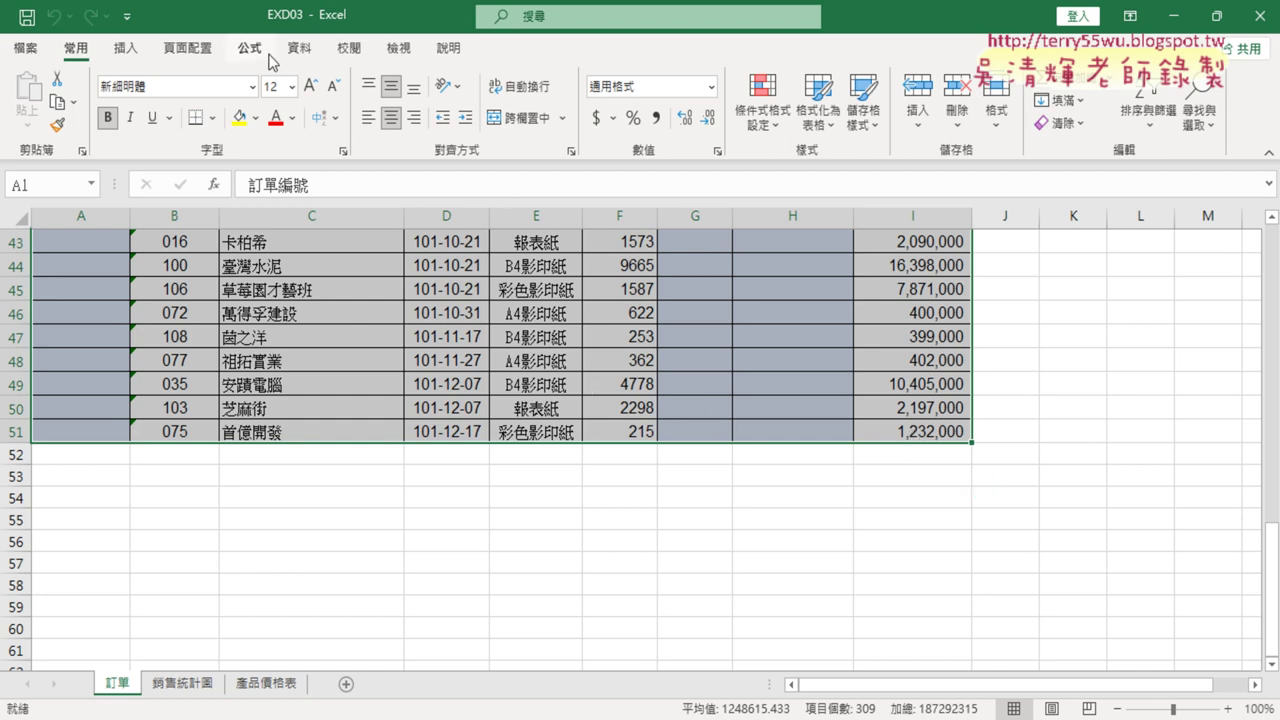
Return to the top of the 訂單 sheet and show the 公式 ribbon.
scroll(491, 329, up, 4)
scroll(491, 329, up, 9)
scroll(494, 293, up, 1)
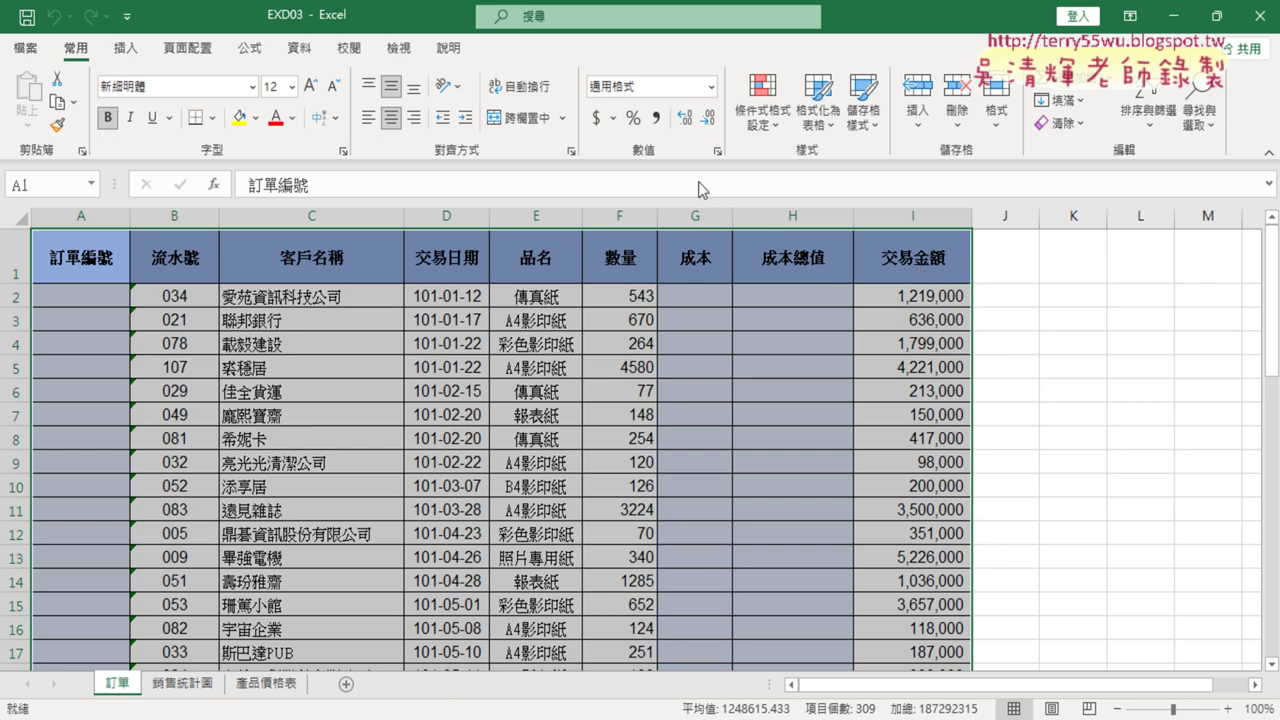
click(255, 55)
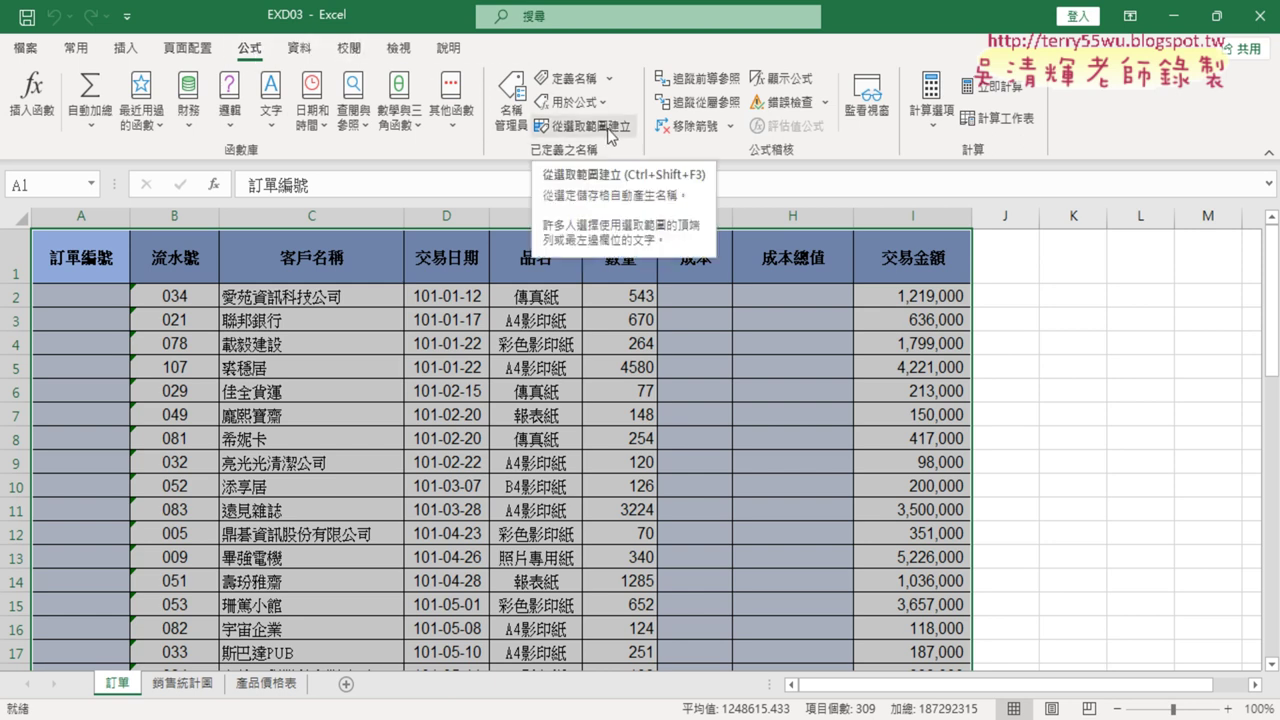
Confirm in Name Manager that 產品 refers to 產品價格表!$A$4:$C$9, then close it.
click(510, 115)
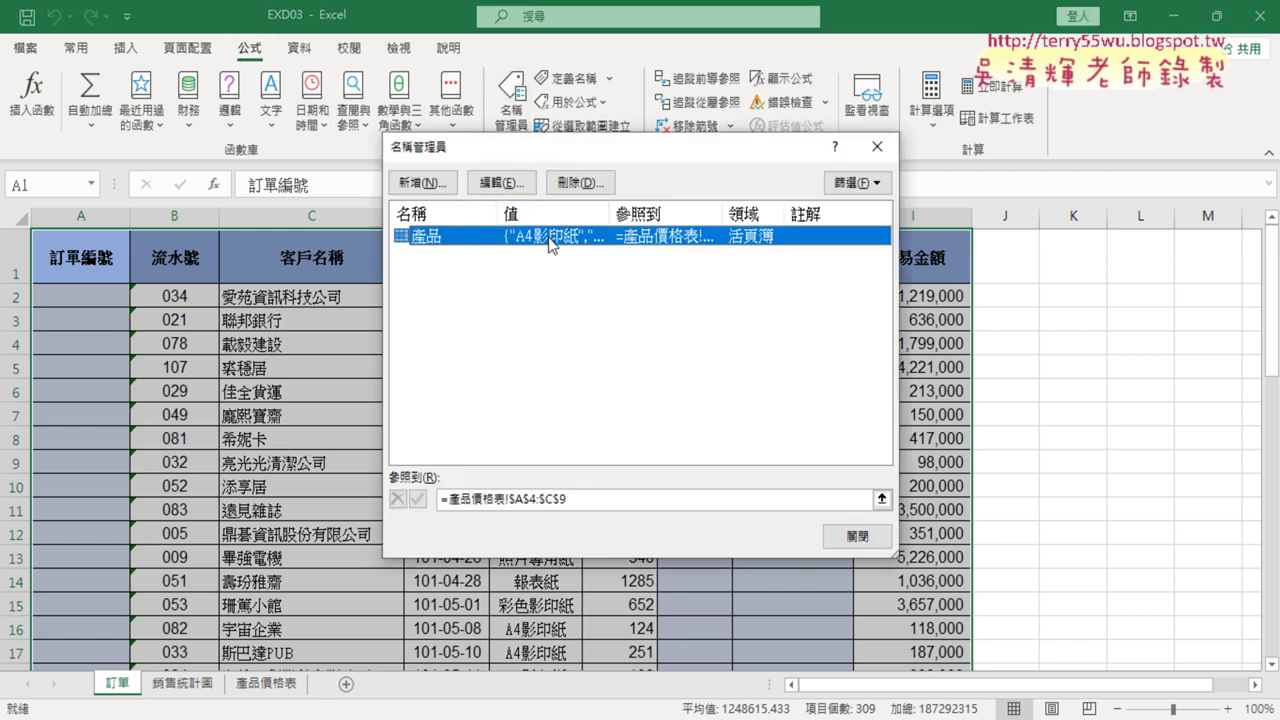
drag(635, 153, 833, 73)
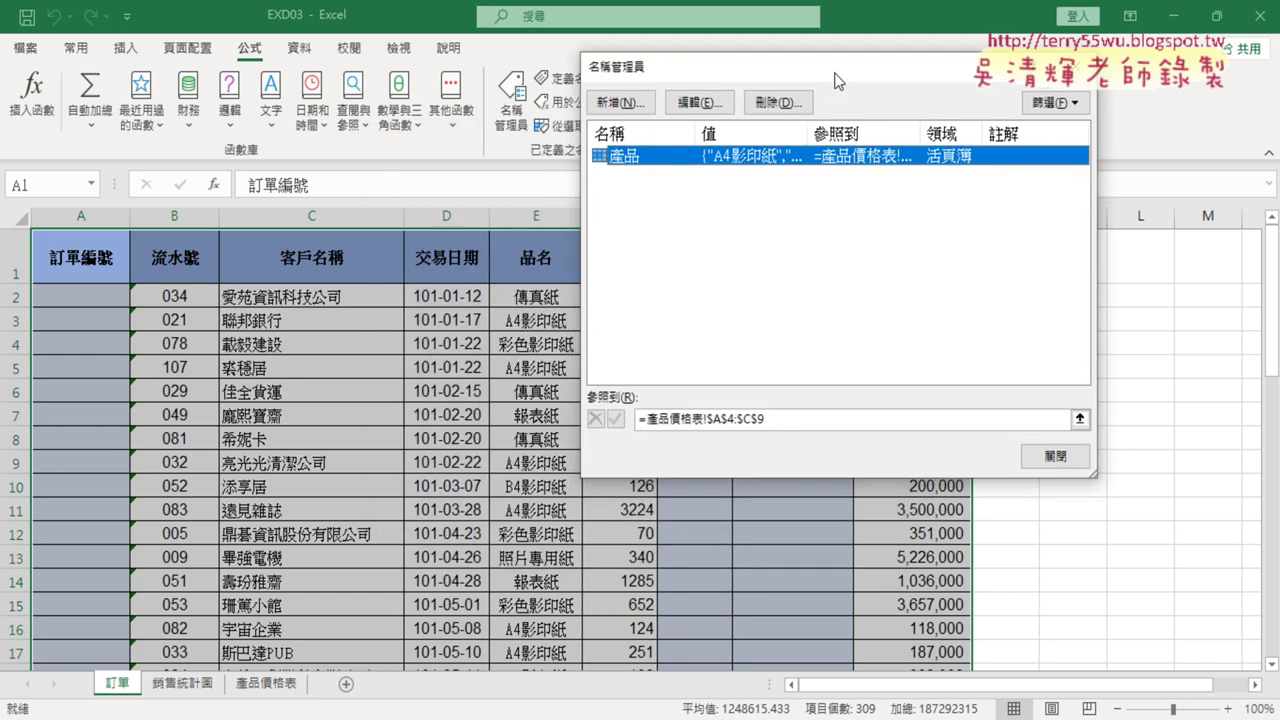
click(1050, 419)
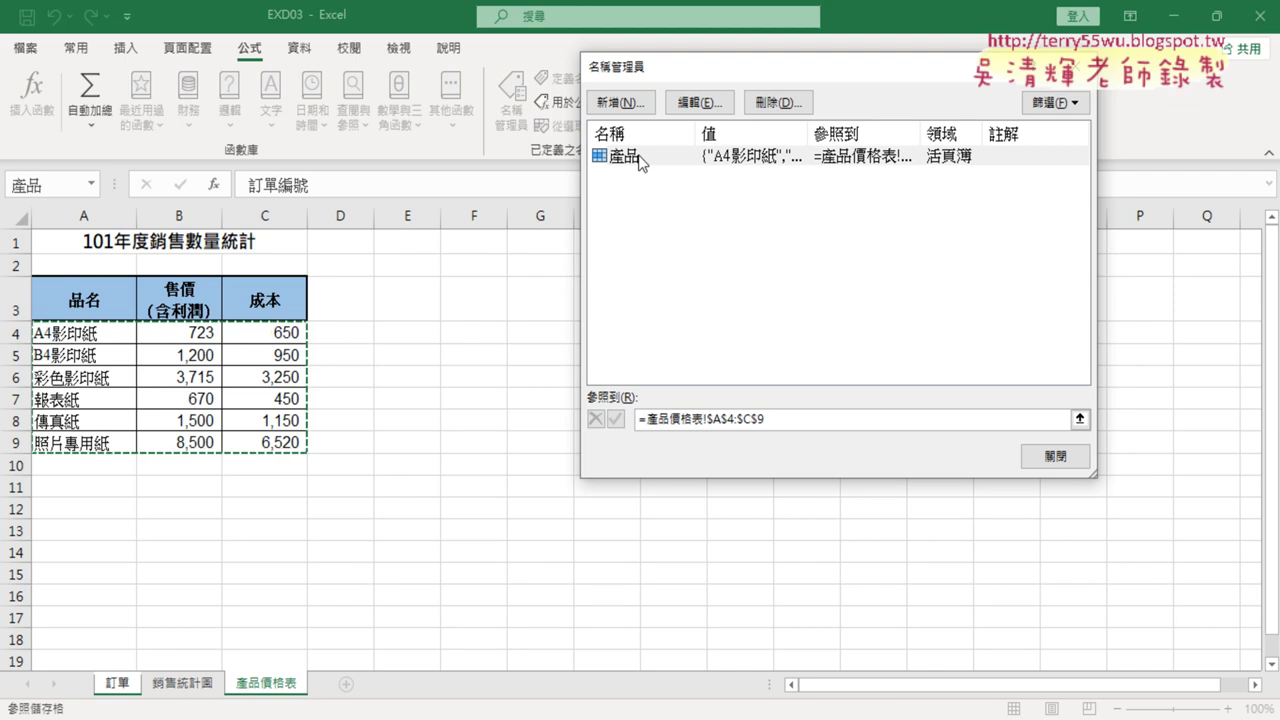
click(1086, 67)
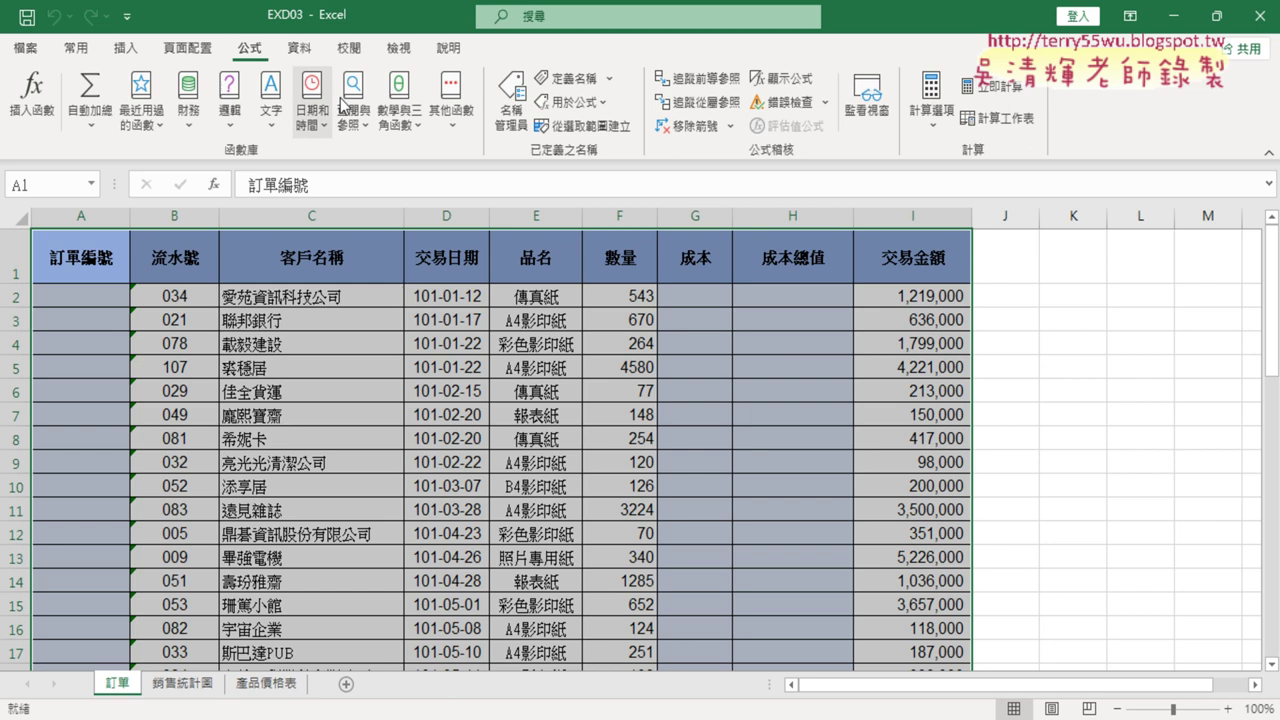
Name every column of A1:I51 from its top-row header, such as 訂單編號 and 交易金額, via Create from Selection.
click(585, 133)
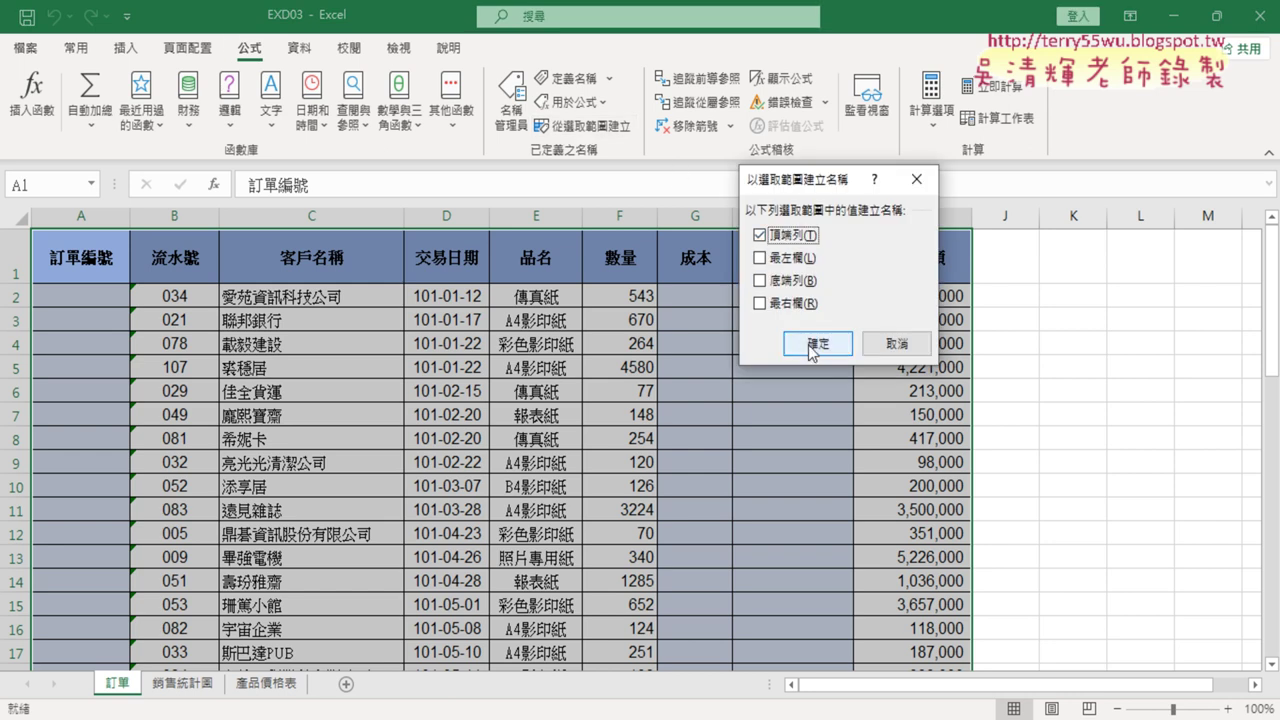
drag(810, 180, 595, 340)
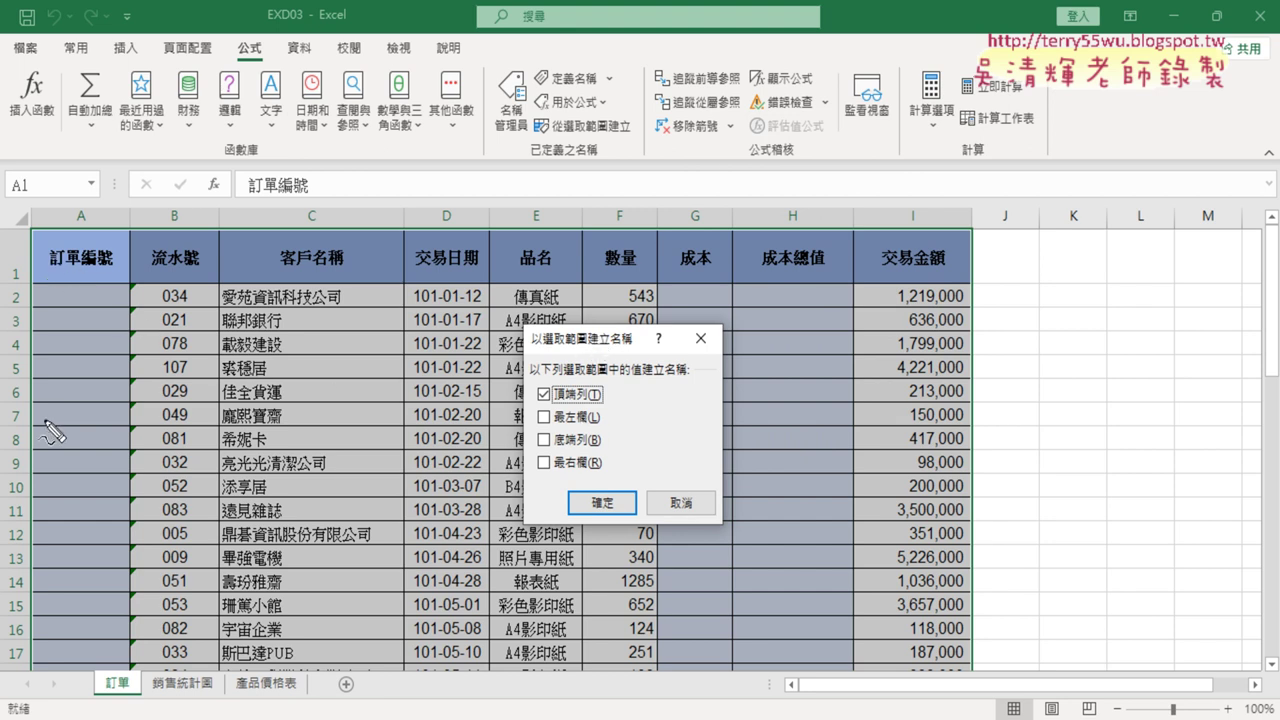
drag(110, 284, 120, 292)
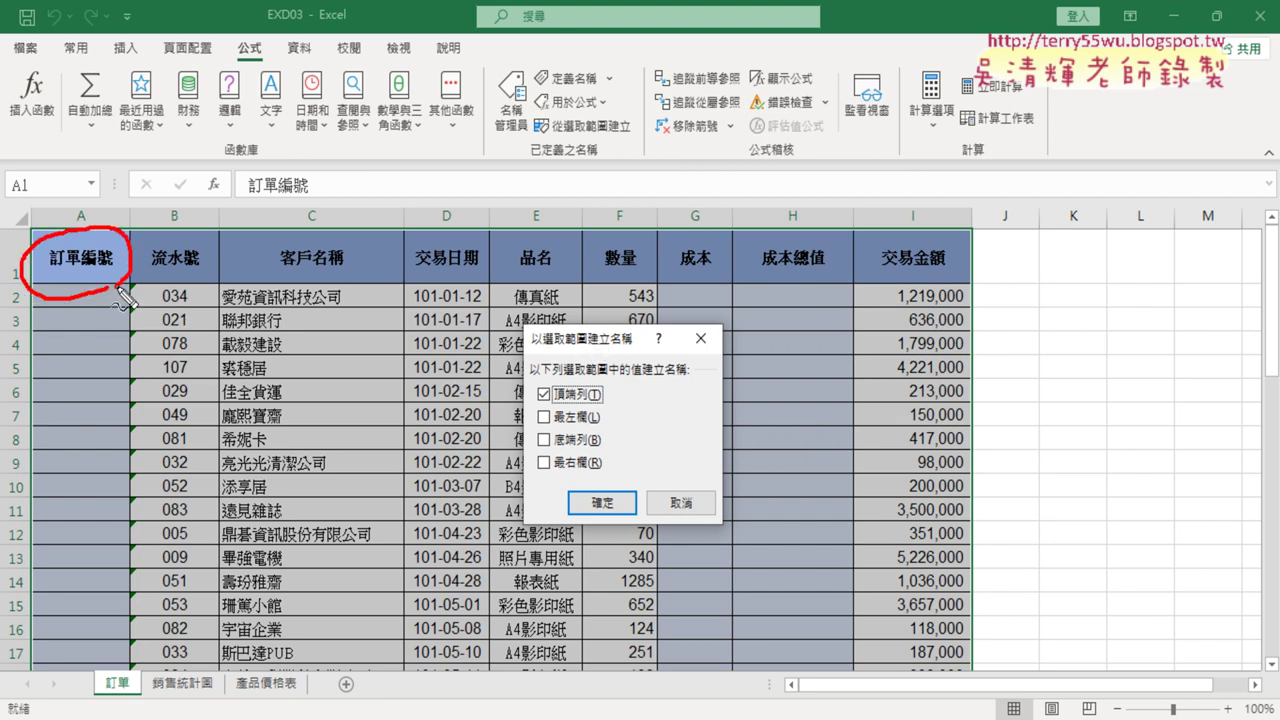
mouse_move(131, 568)
mouse_down()
mouse_move(125, 596)
mouse_move(103, 405)
mouse_up()
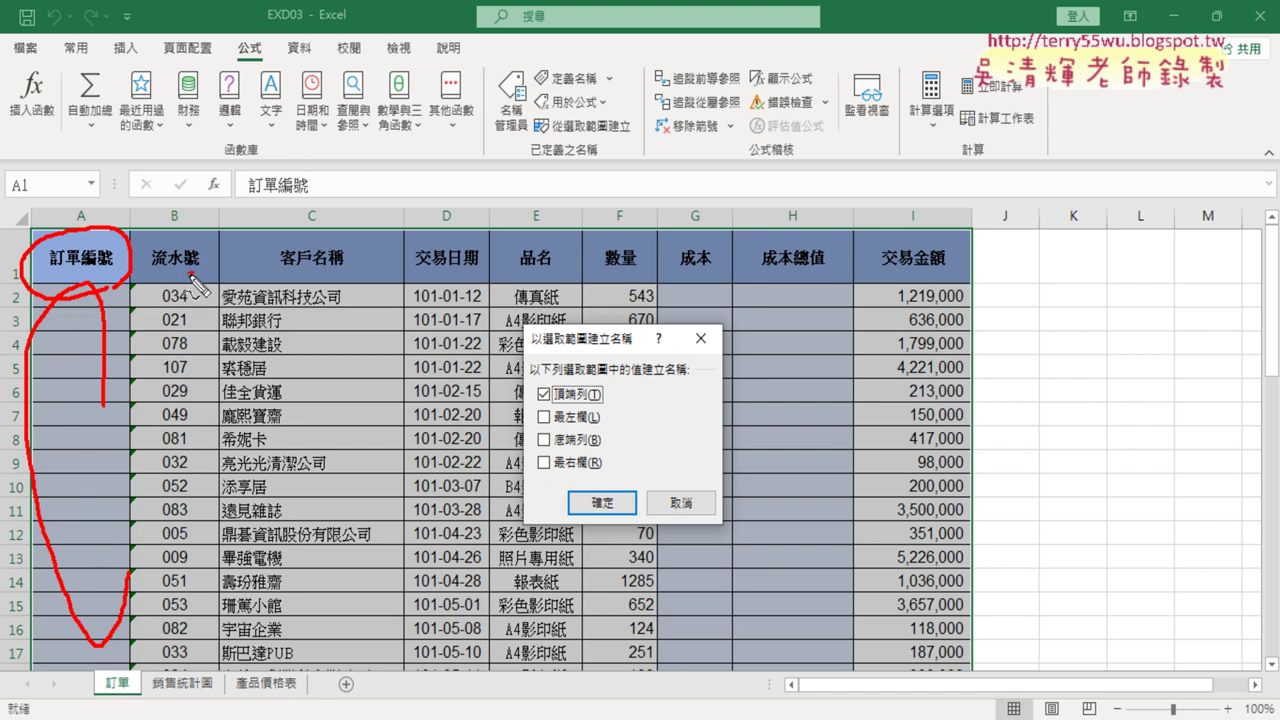
mouse_move(152, 262)
mouse_down()
mouse_move(196, 248)
mouse_move(160, 268)
mouse_up()
drag(142, 510, 202, 478)
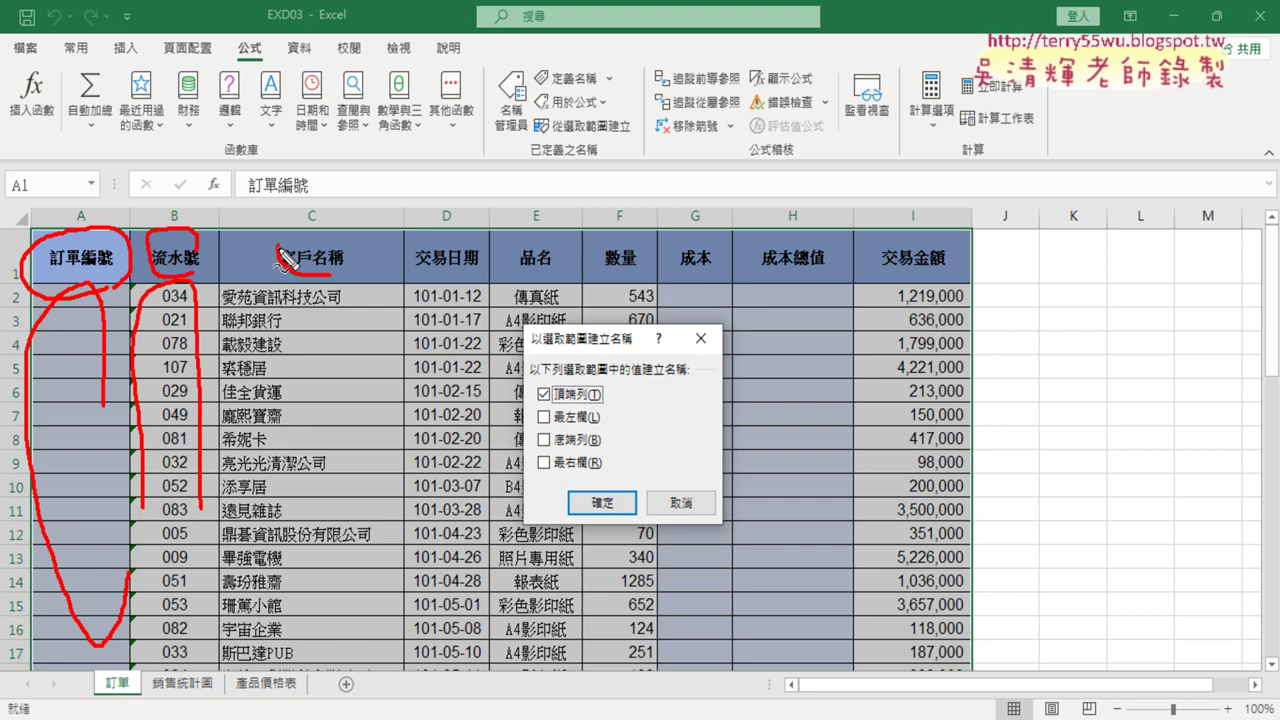
drag(284, 268, 340, 285)
drag(260, 558, 362, 525)
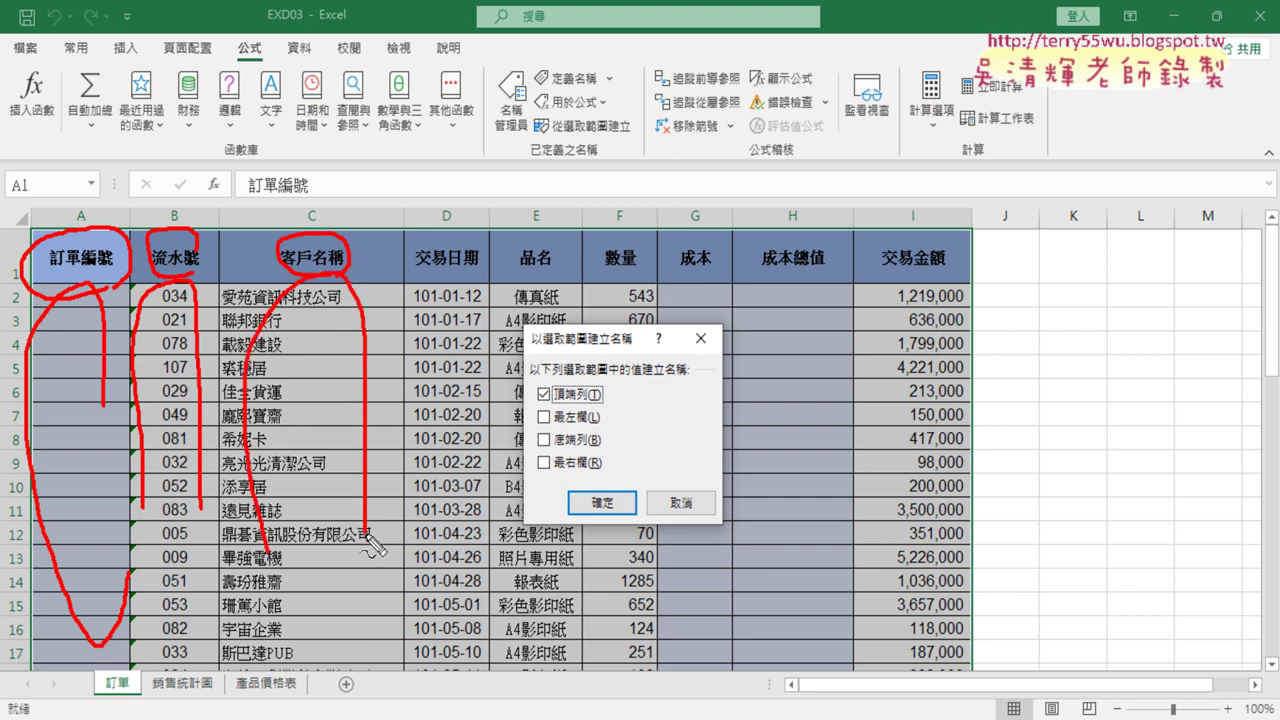
drag(945, 272, 940, 280)
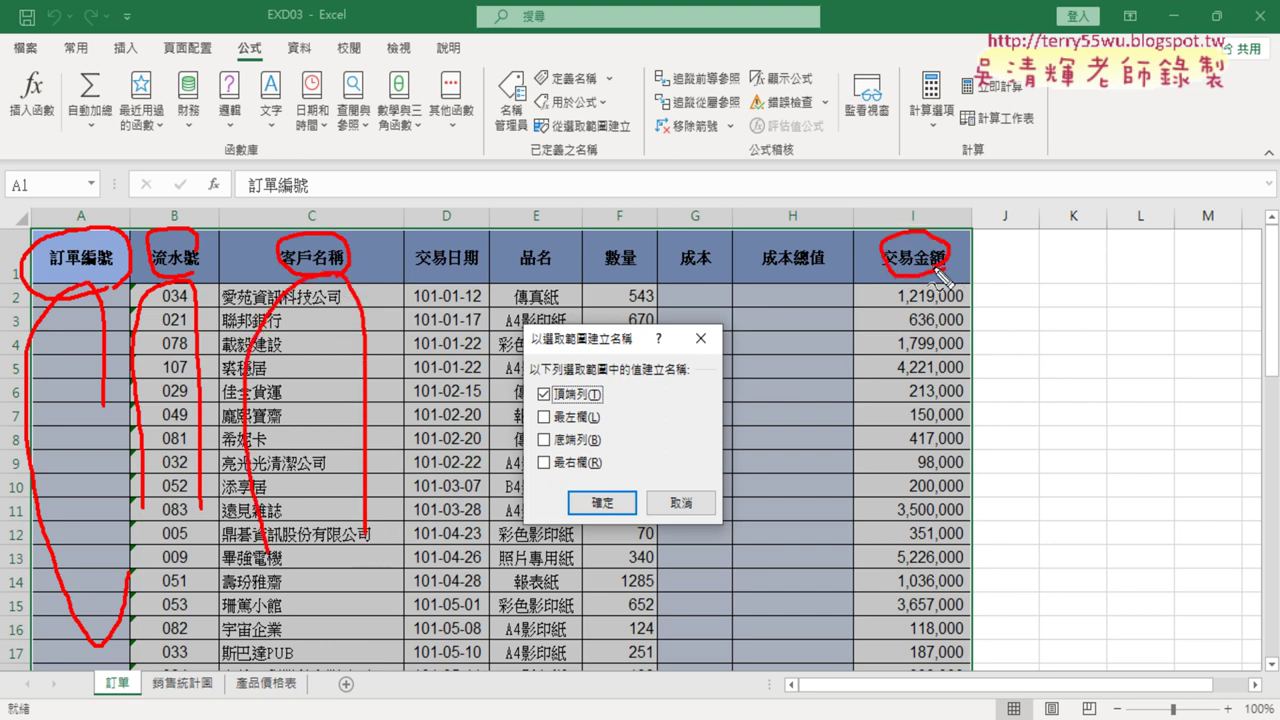
drag(870, 510, 978, 518)
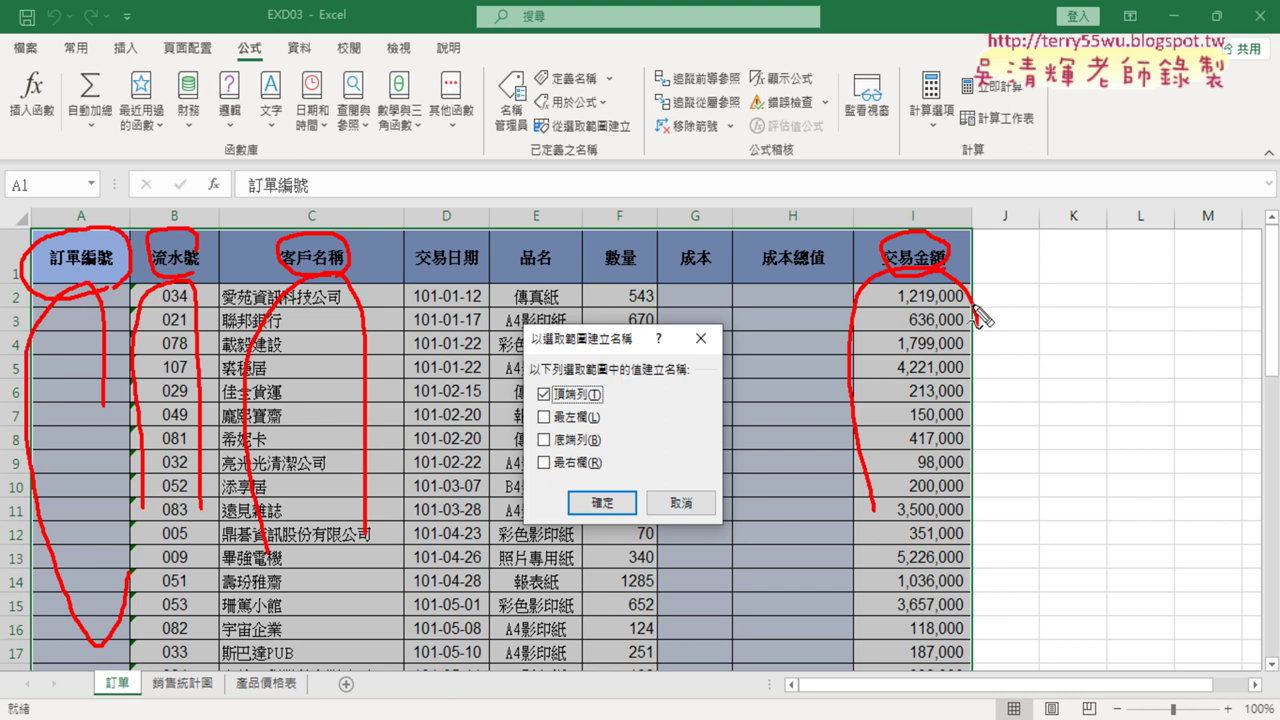
drag(546, 388, 577, 362)
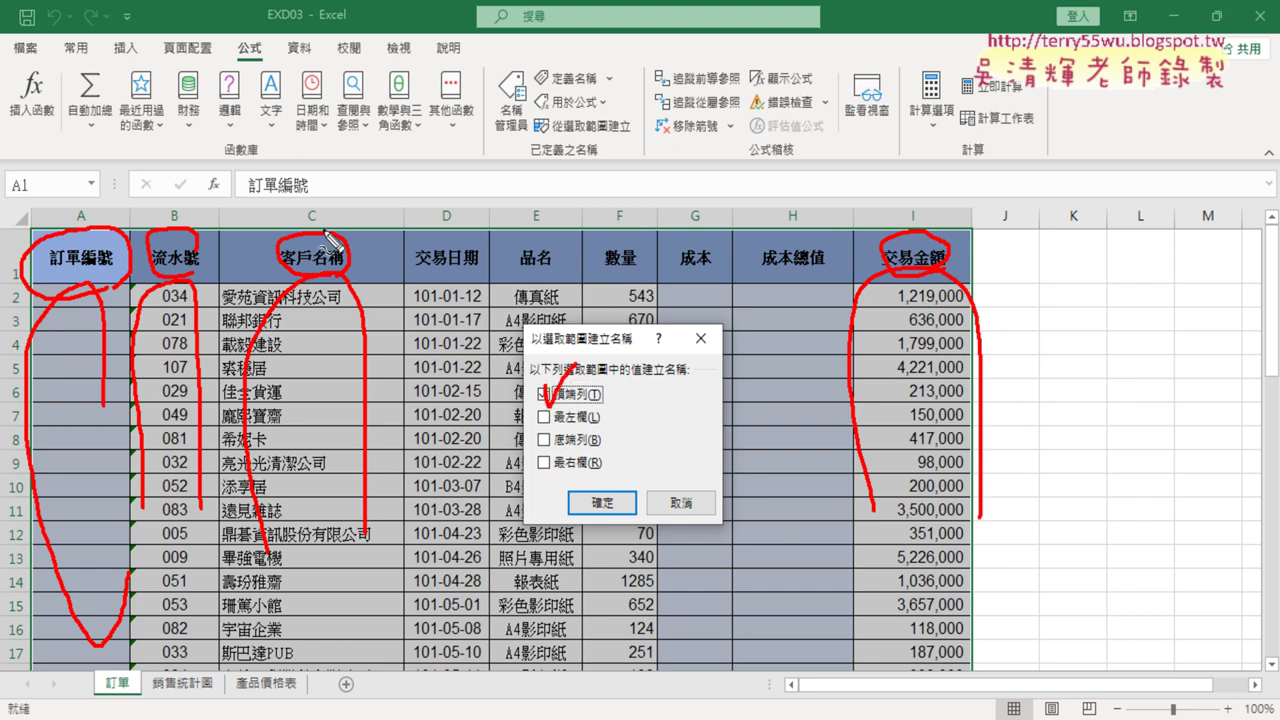
key(Escape)
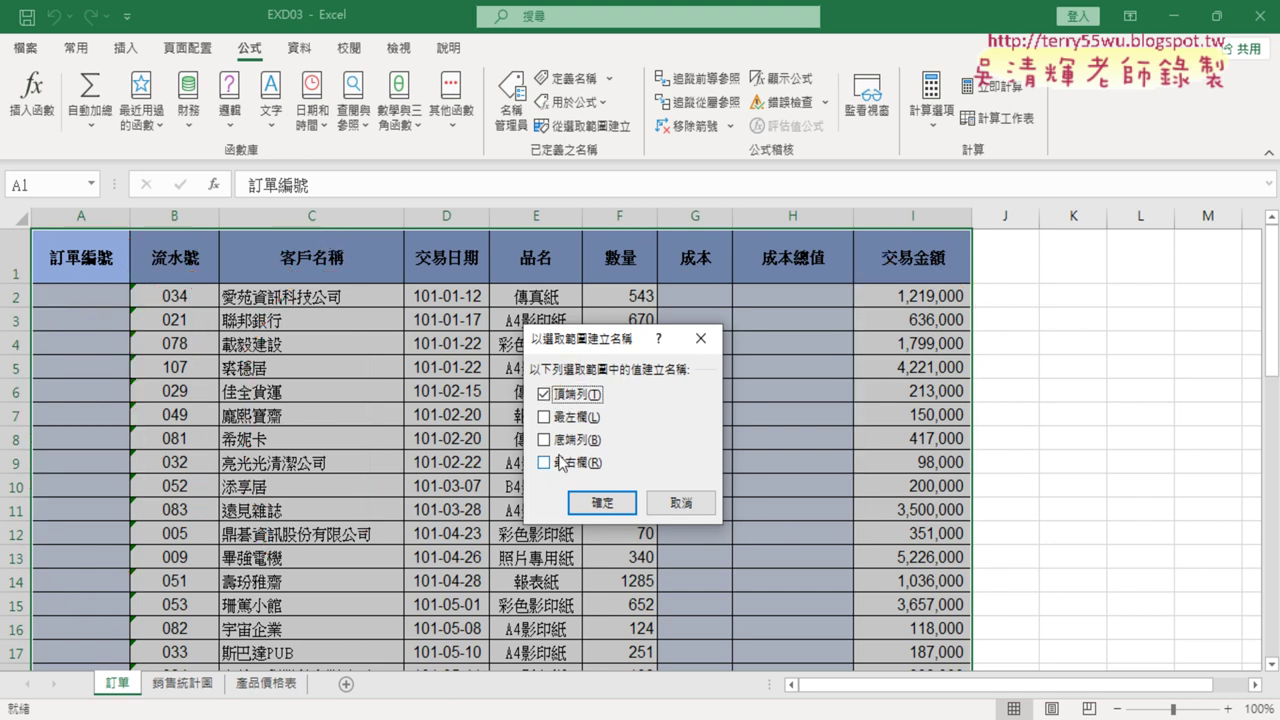
click(601, 502)
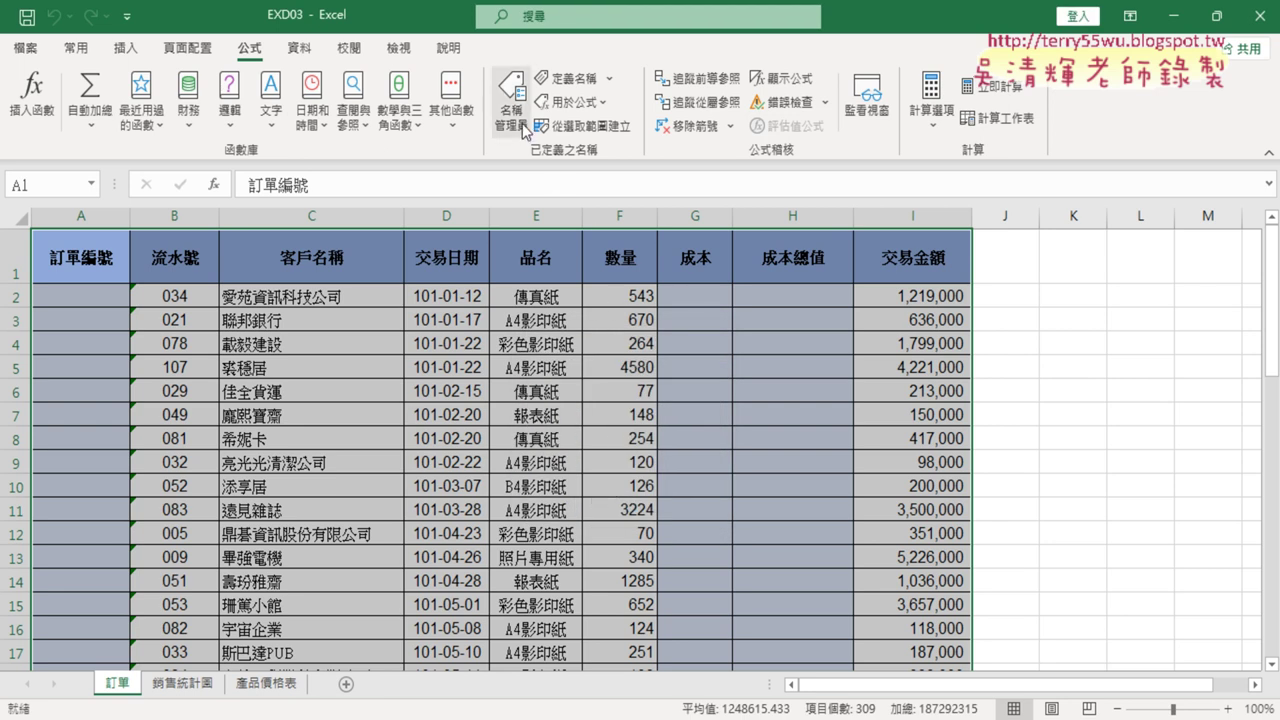
Check the ranges of 訂單編號 and 產品 in Name Manager, then view the exam's name rules.
click(522, 125)
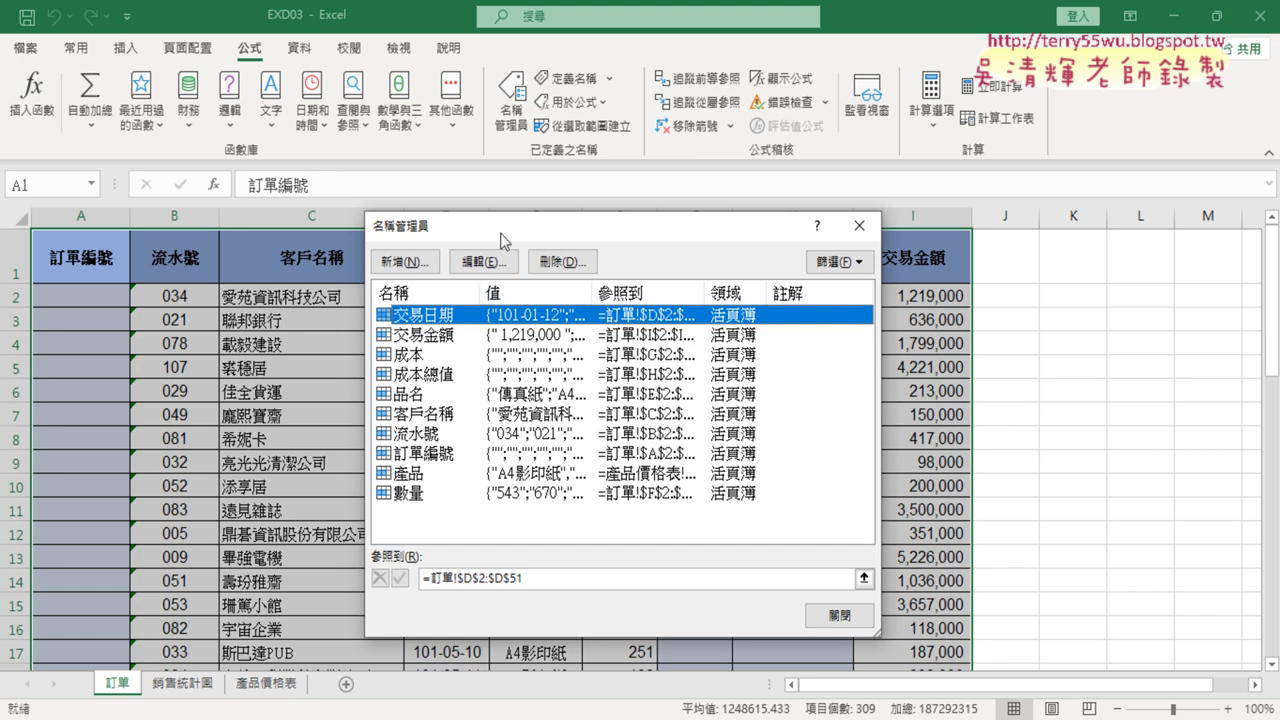
mouse_move(503, 230)
mouse_down()
mouse_move(487, 347)
mouse_move(478, 315)
mouse_up()
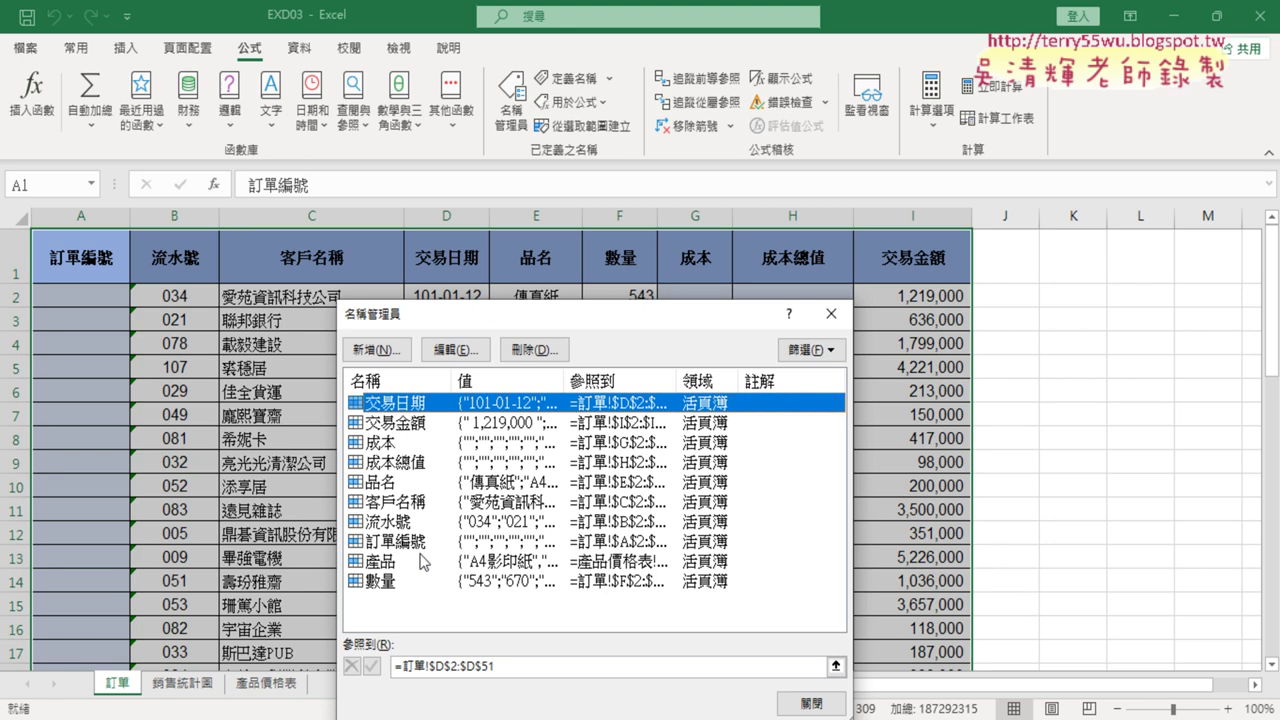
click(462, 544)
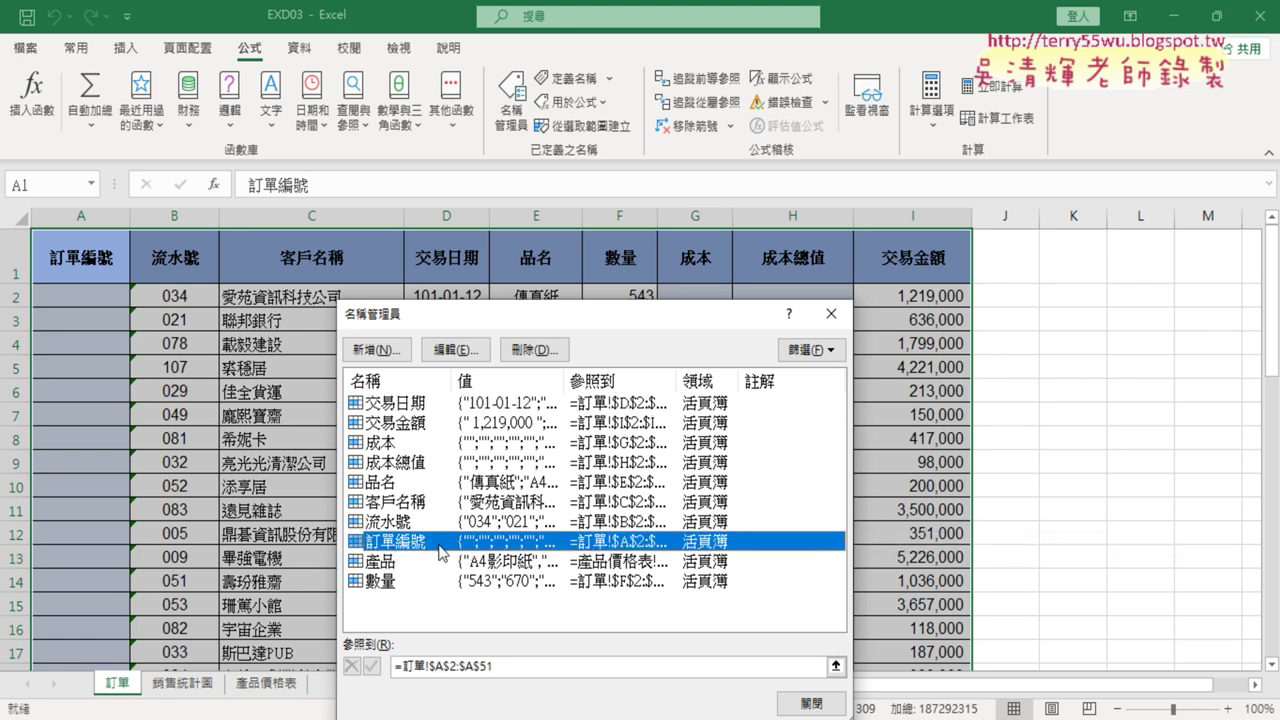
click(505, 666)
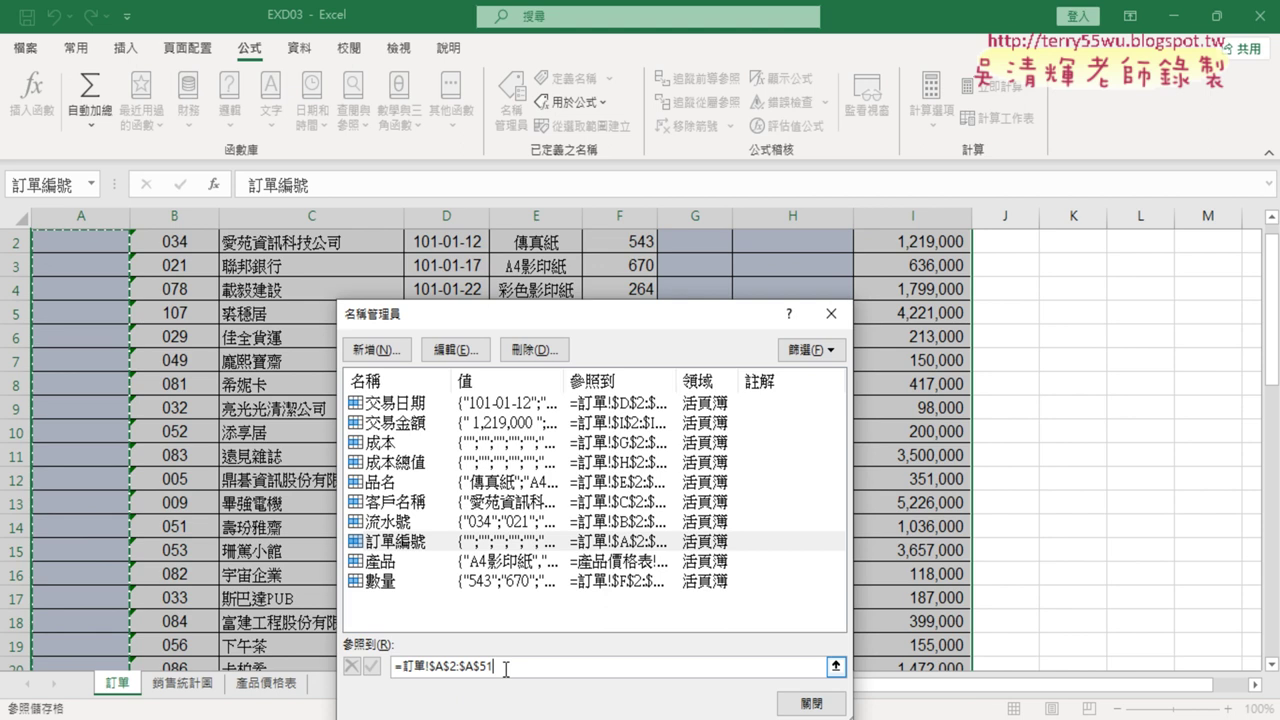
scroll(455, 622, up, 1)
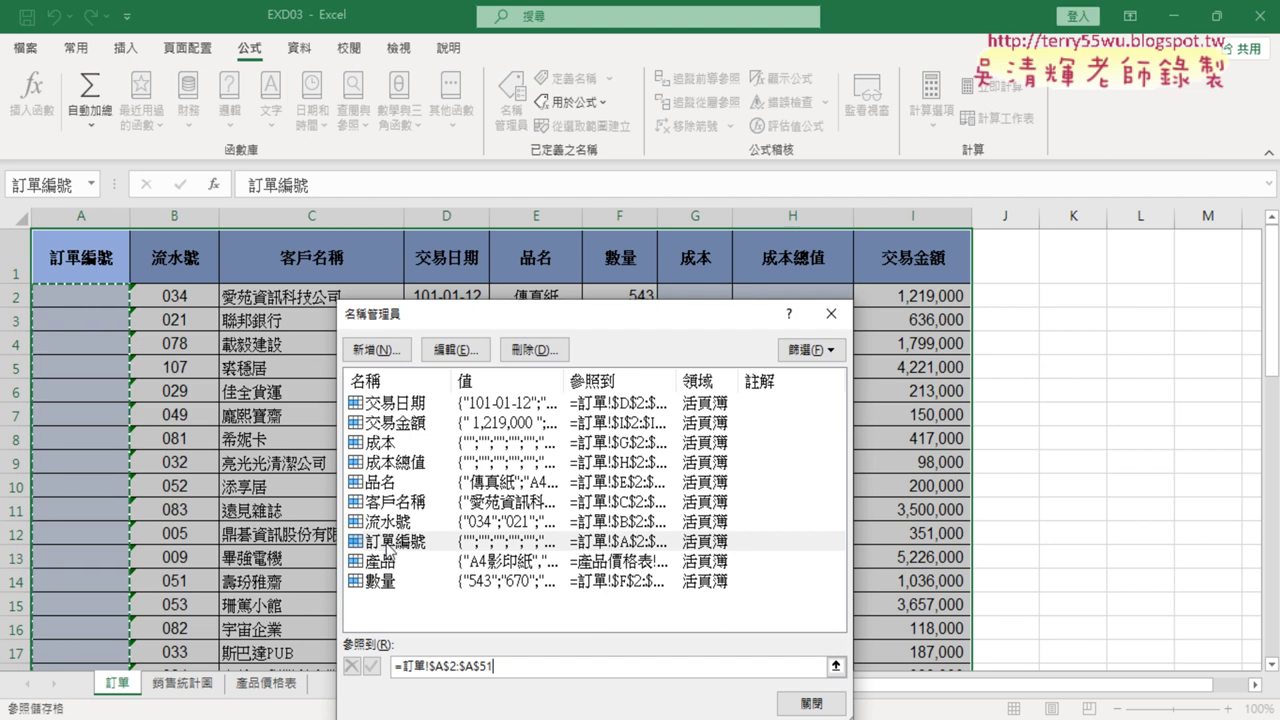
click(399, 563)
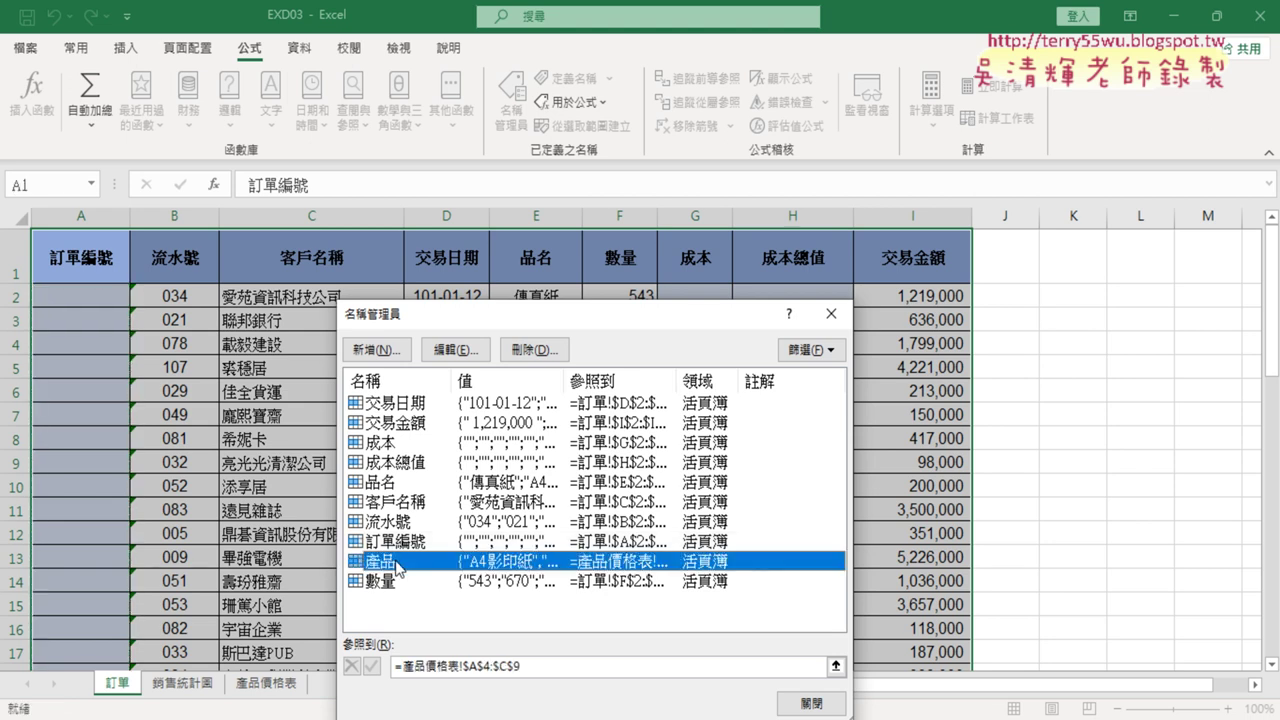
click(536, 666)
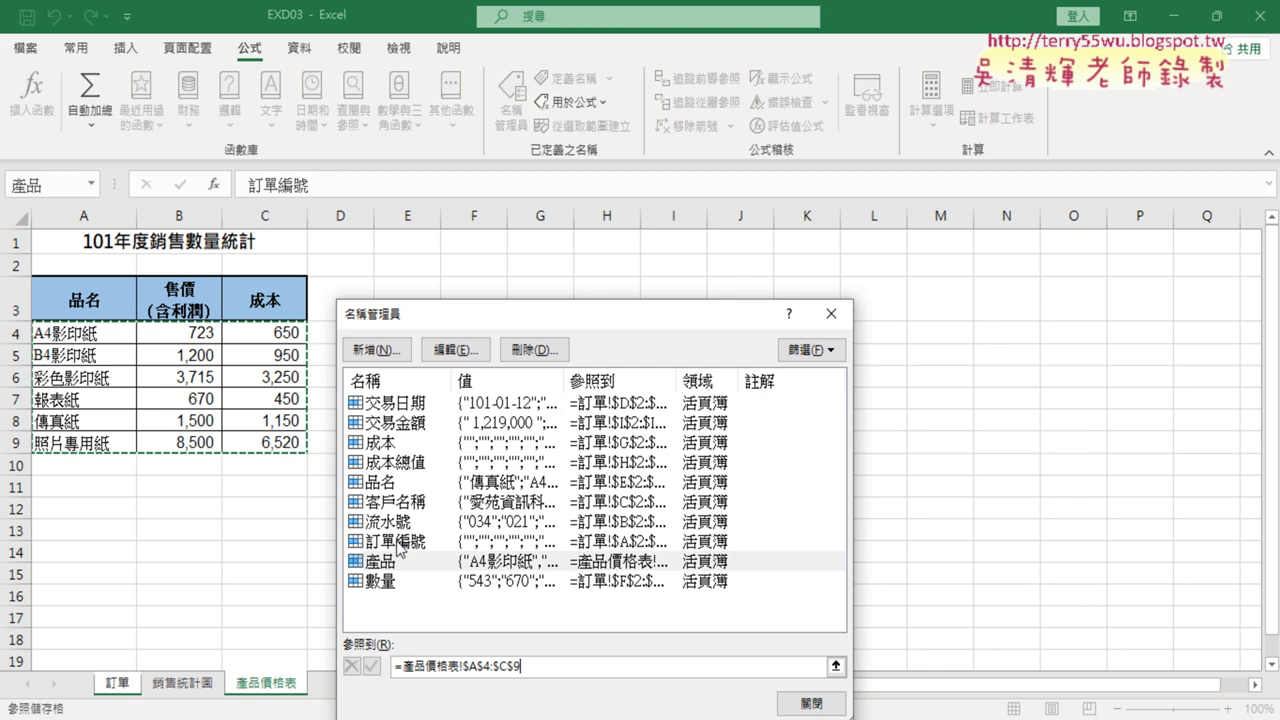
key(alt+Tab)
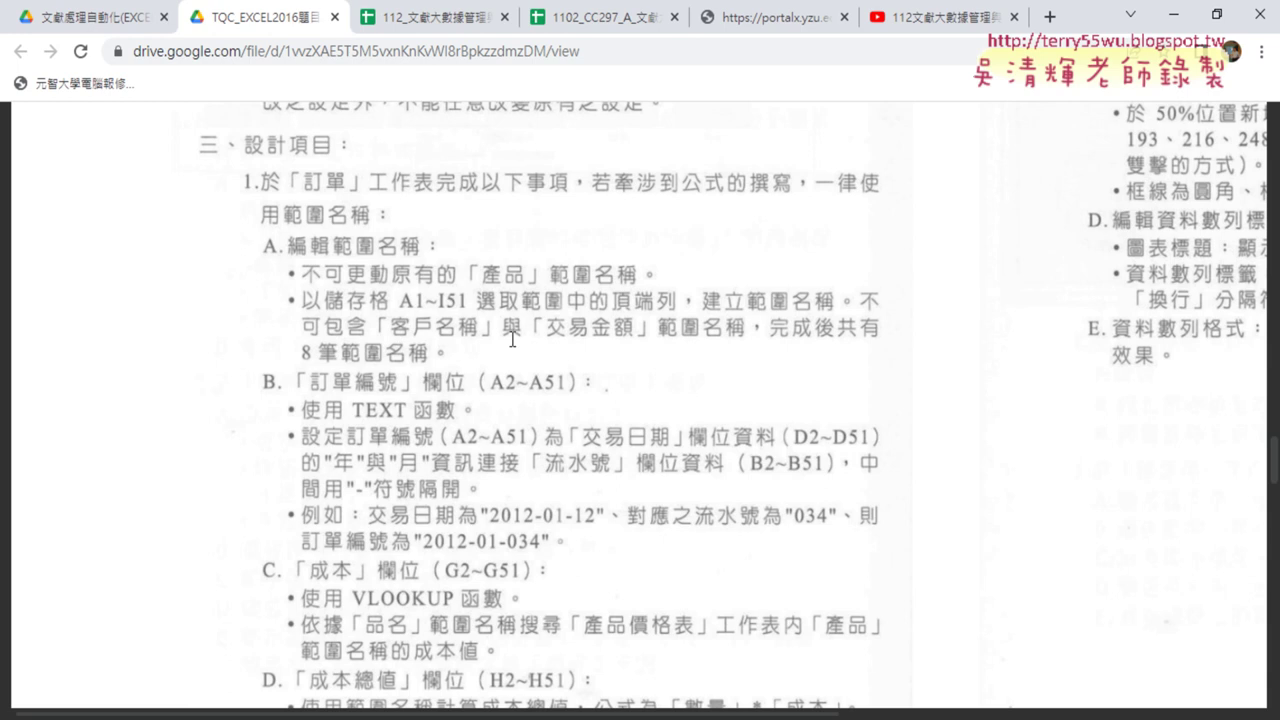
Delete the 客戶名稱 range name in Name Manager.
click(1172, 14)
click(470, 501)
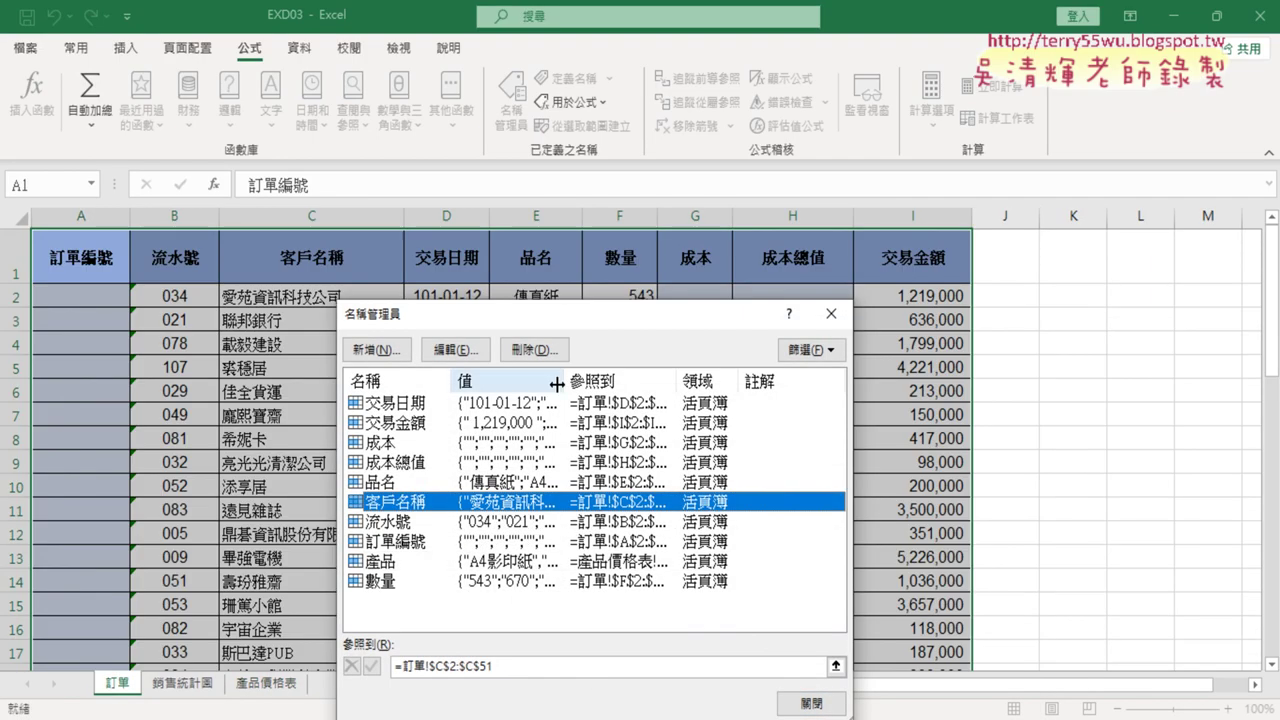
click(533, 349)
click(603, 421)
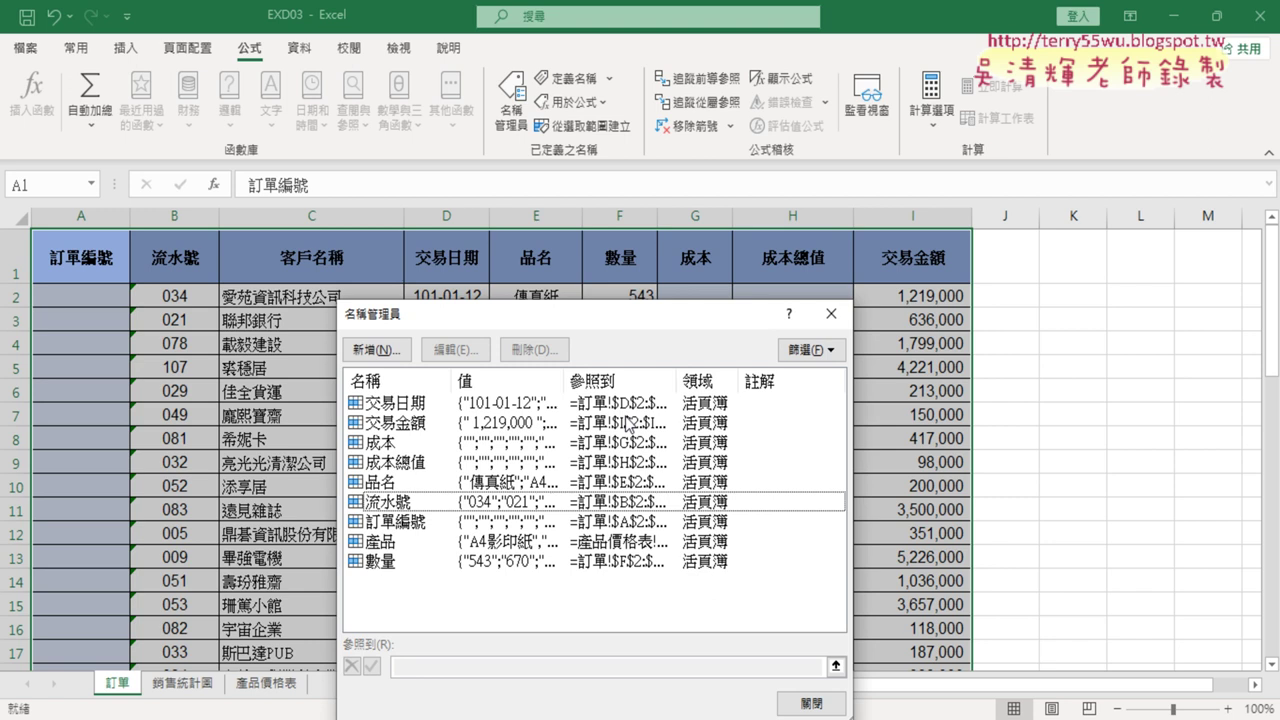
Also delete the 交易日期 range name, leaving eight names.
key(alt+Tab)
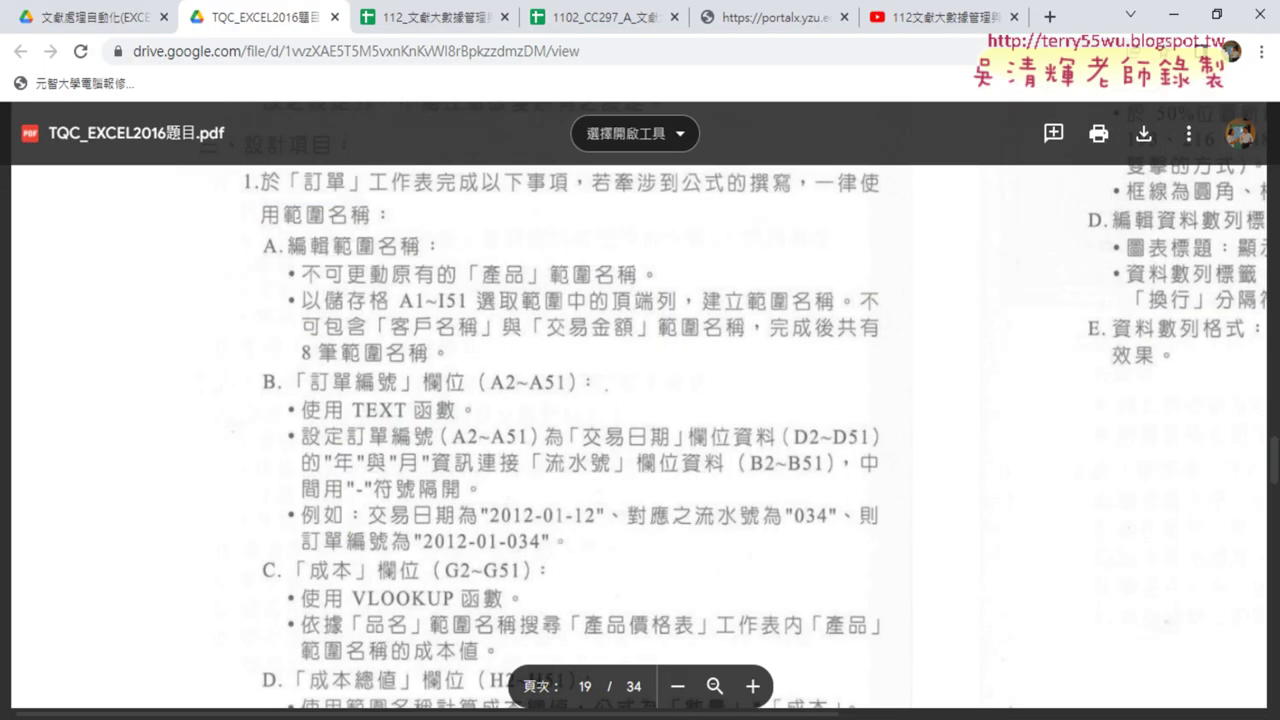
key(alt+Tab)
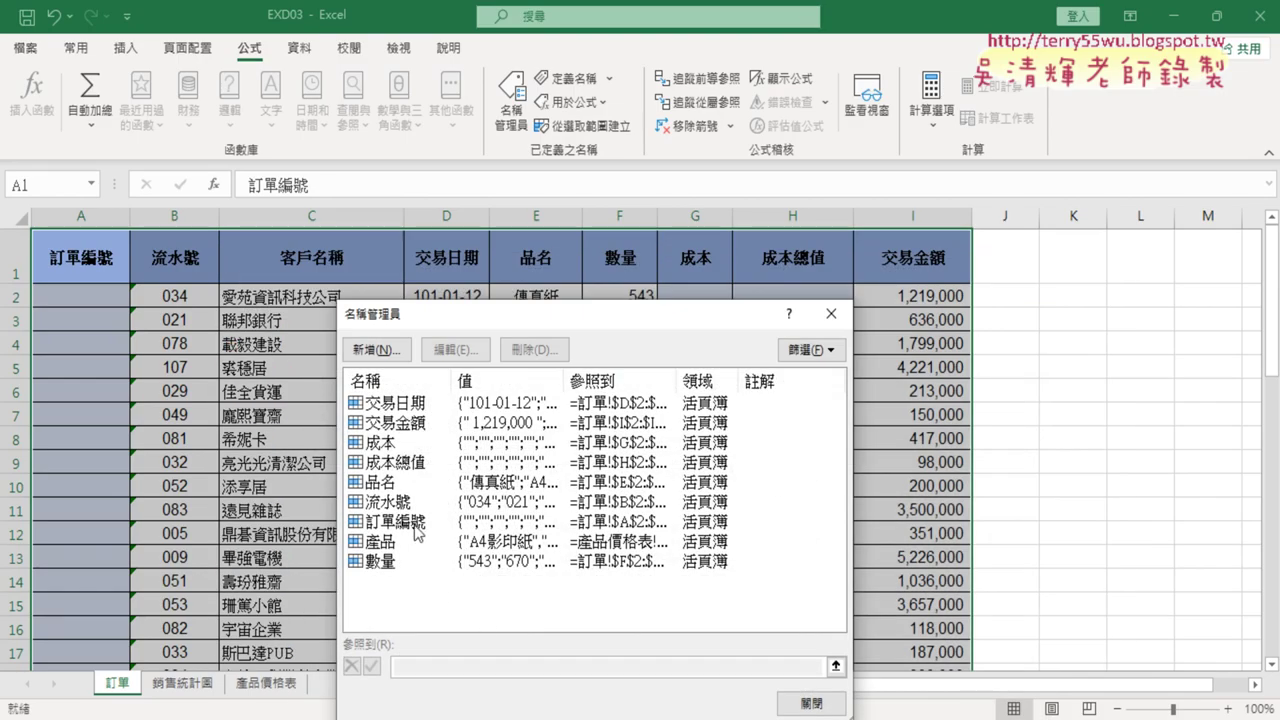
click(404, 404)
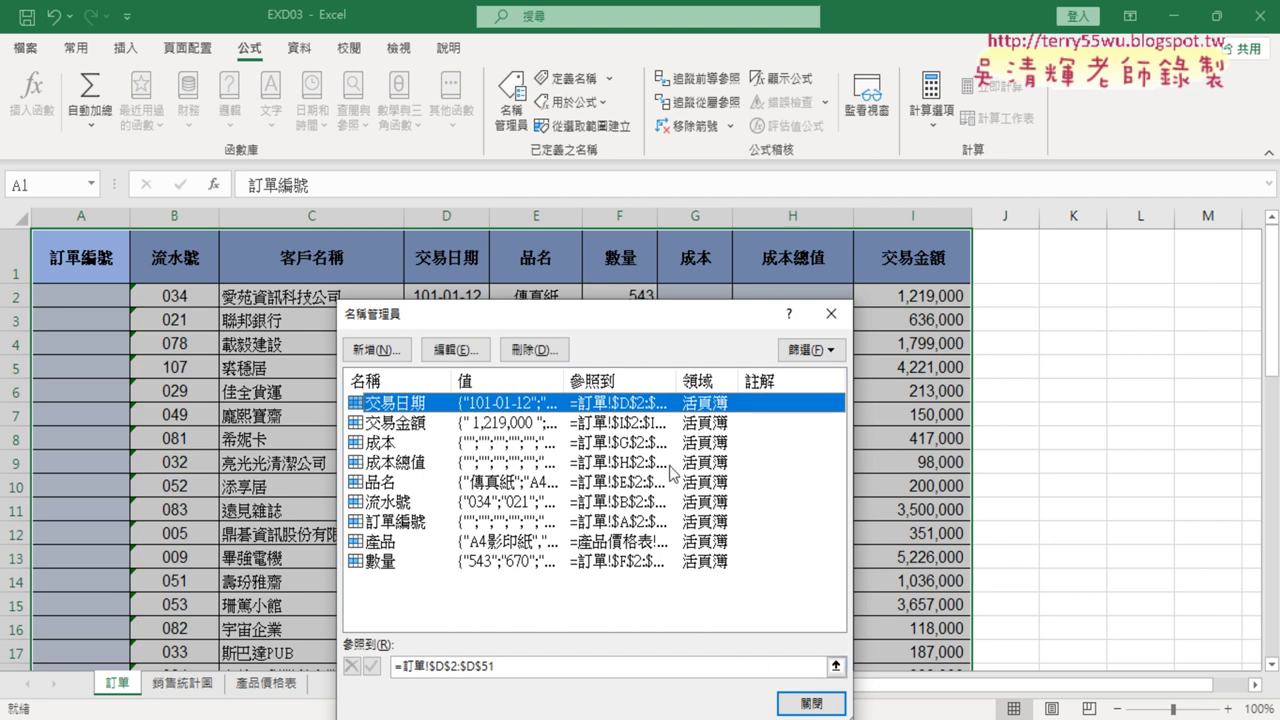
click(535, 350)
click(601, 428)
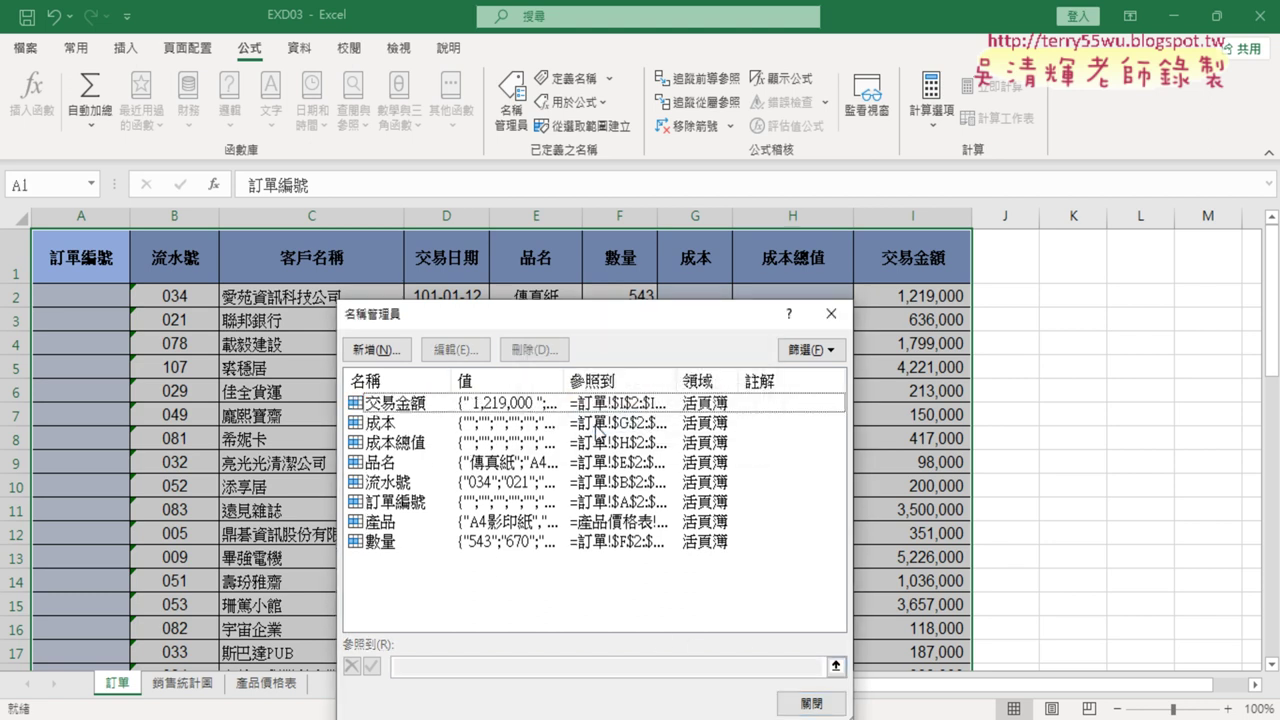
drag(560, 313, 815, 143)
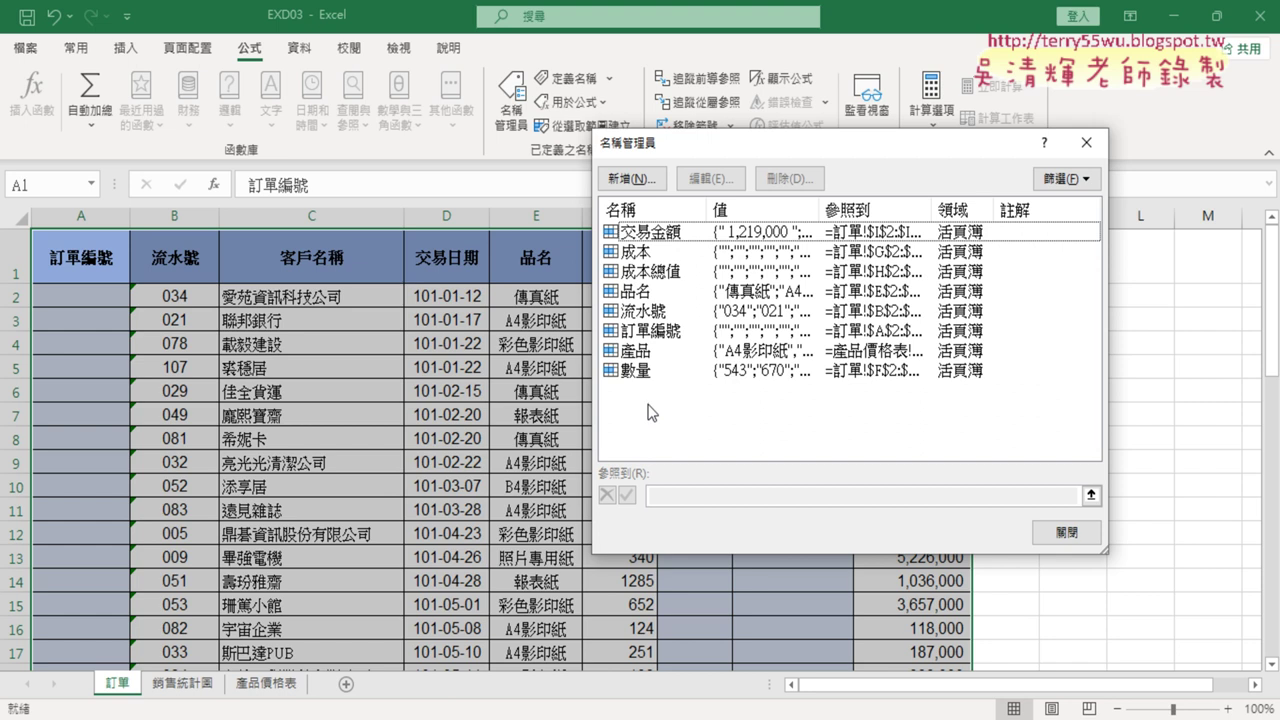
key(alt+Tab)
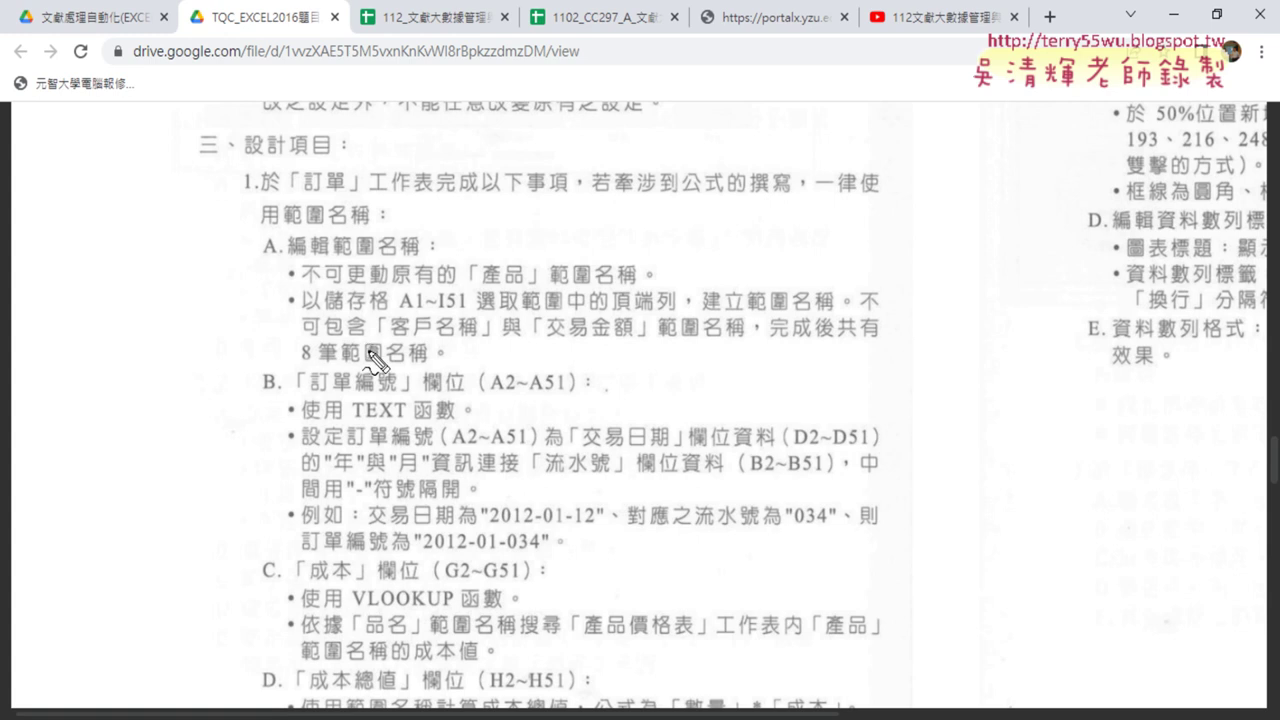
drag(298, 366, 431, 373)
key(Escape)
mouse_move(271, 266)
scroll(369, 424, down, 2)
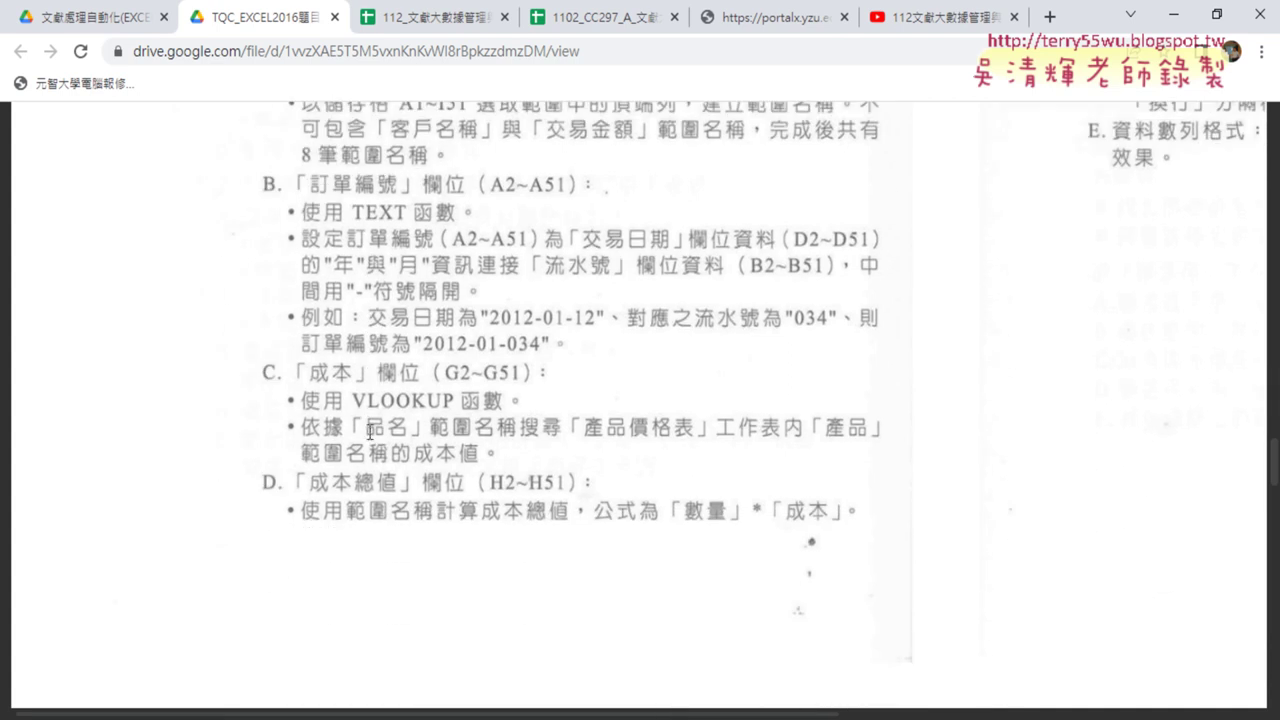
key(alt+Tab)
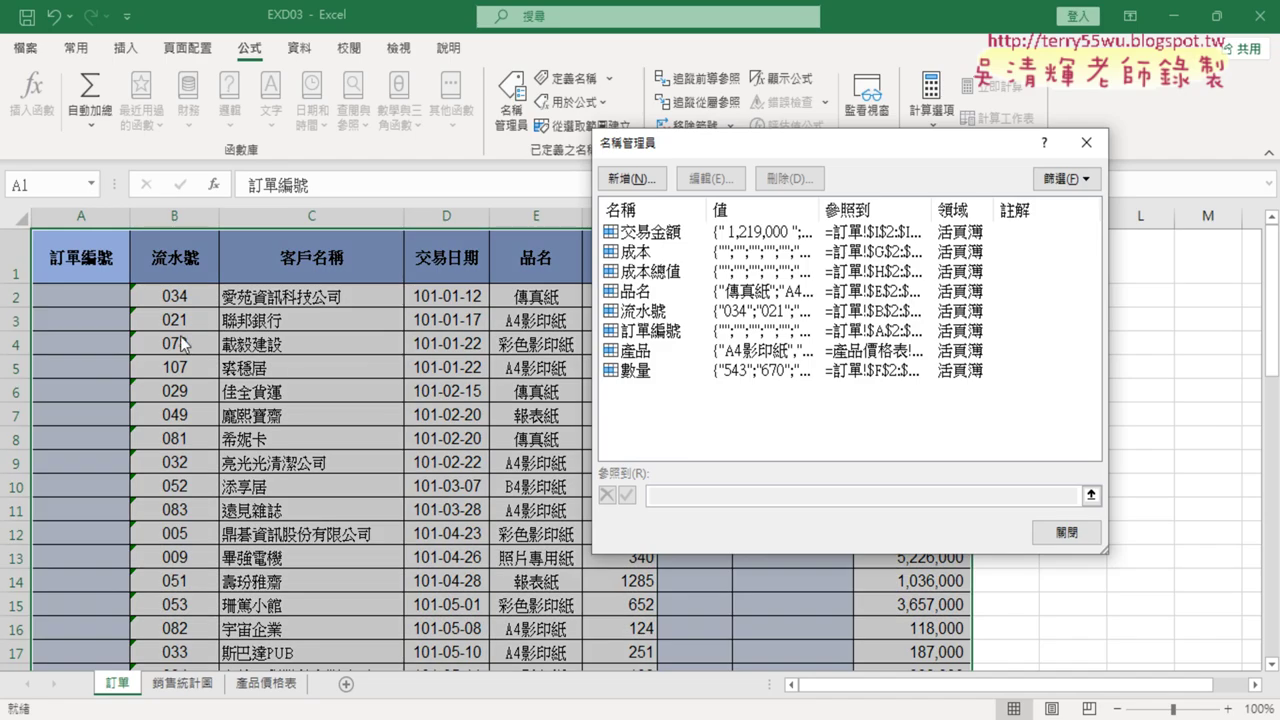
Close Name Manager, select A2, and return to the exam PDF's 訂單編號 item.
click(1062, 526)
click(66, 298)
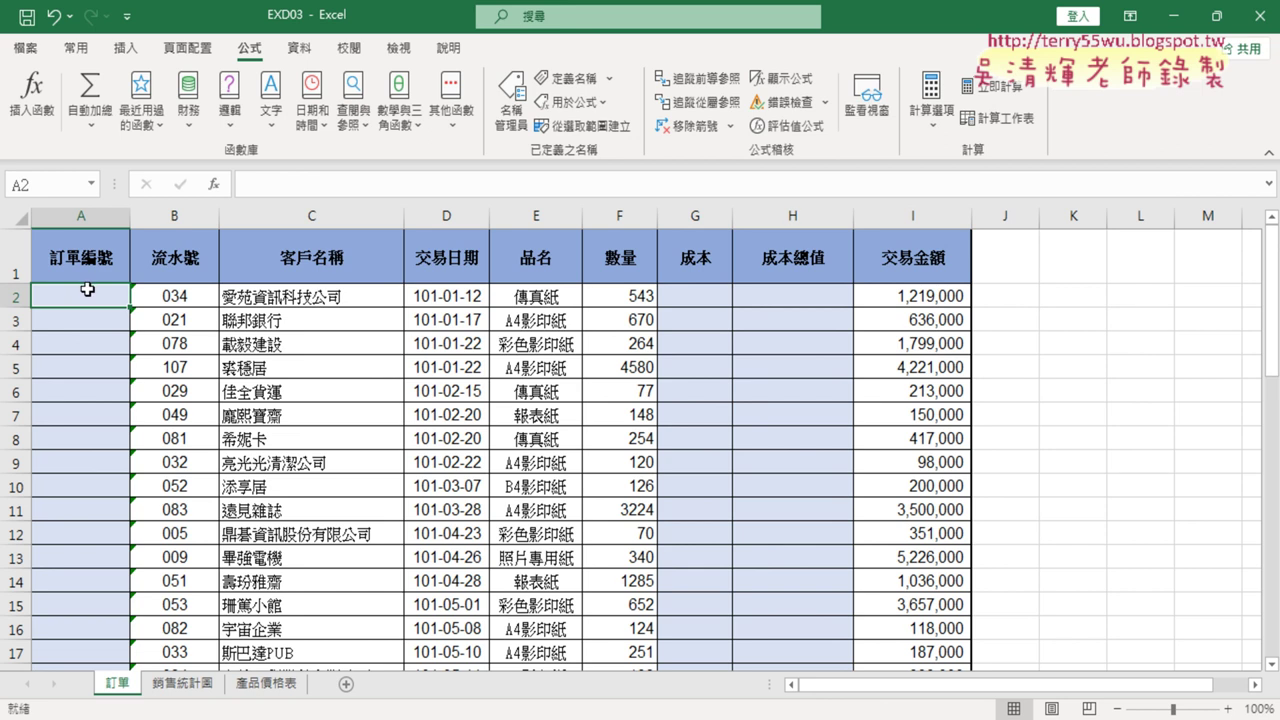
key(alt+Tab)
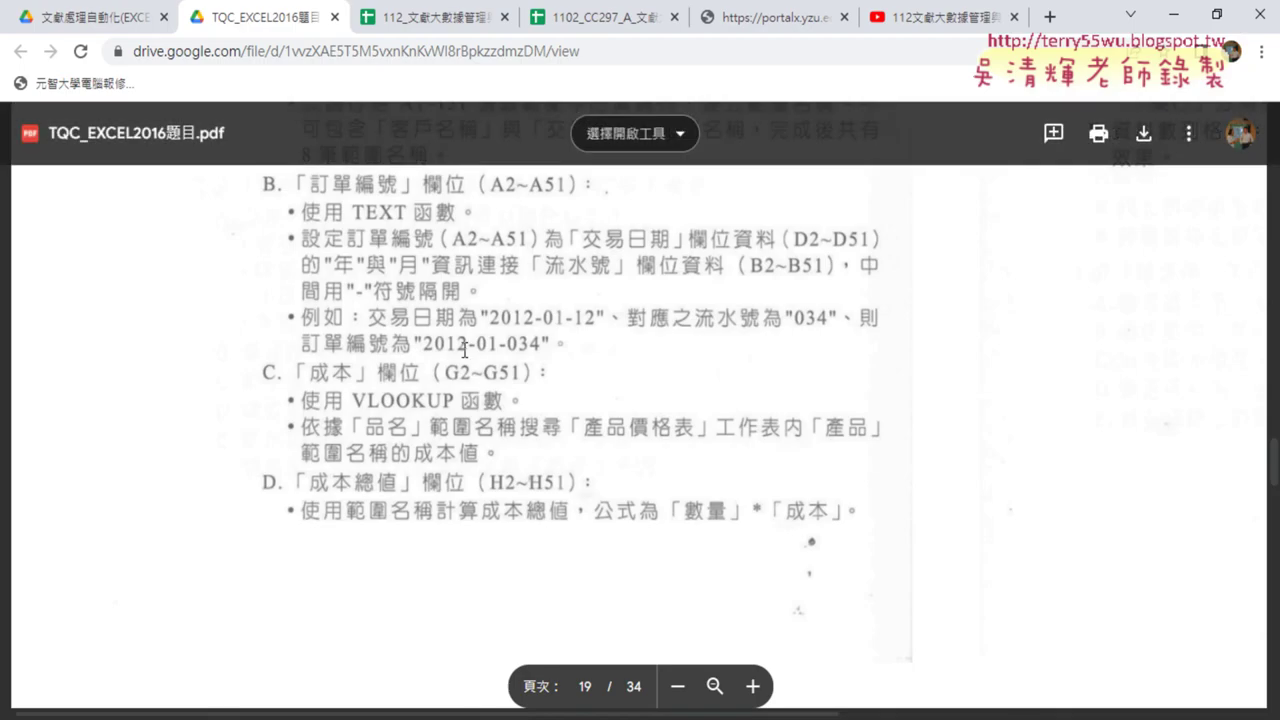
Mark the 訂單編號 rules: TEXT function, 交易日期 D2~D51, dash separators, example 2012-01-034.
scroll(424, 338, up, 2)
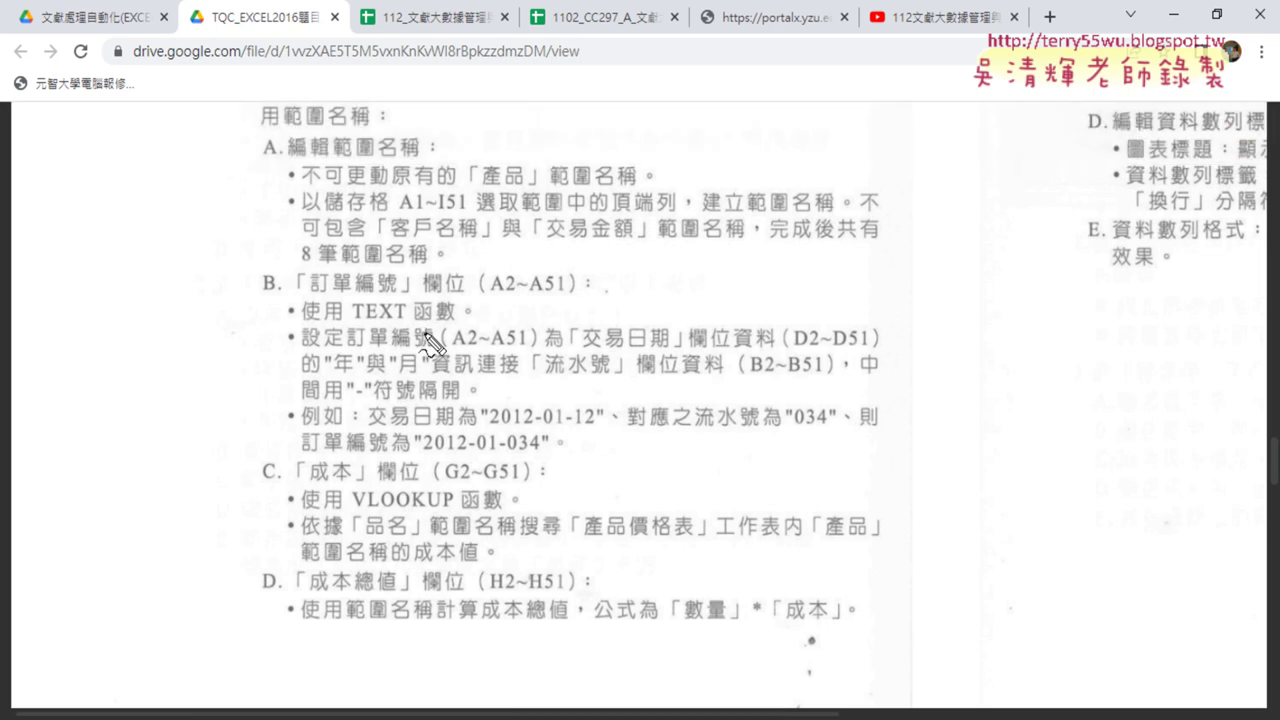
drag(355, 323, 410, 325)
drag(587, 353, 884, 353)
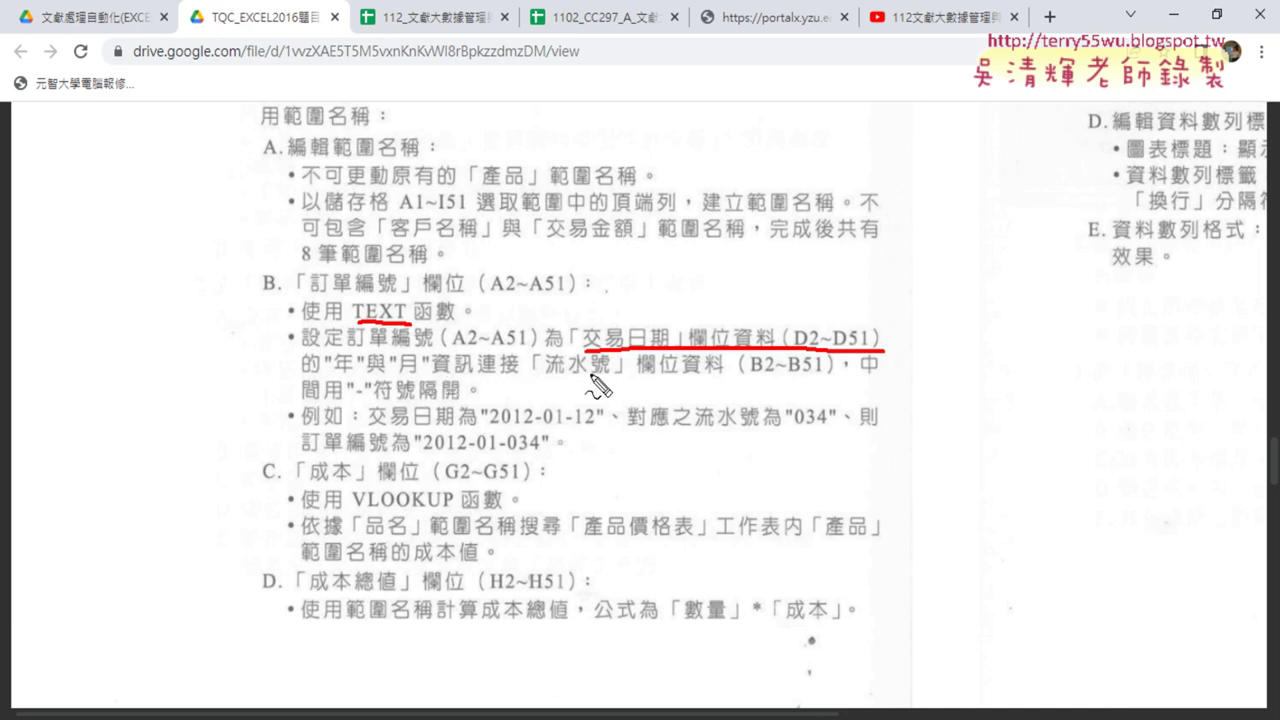
drag(368, 380, 358, 409)
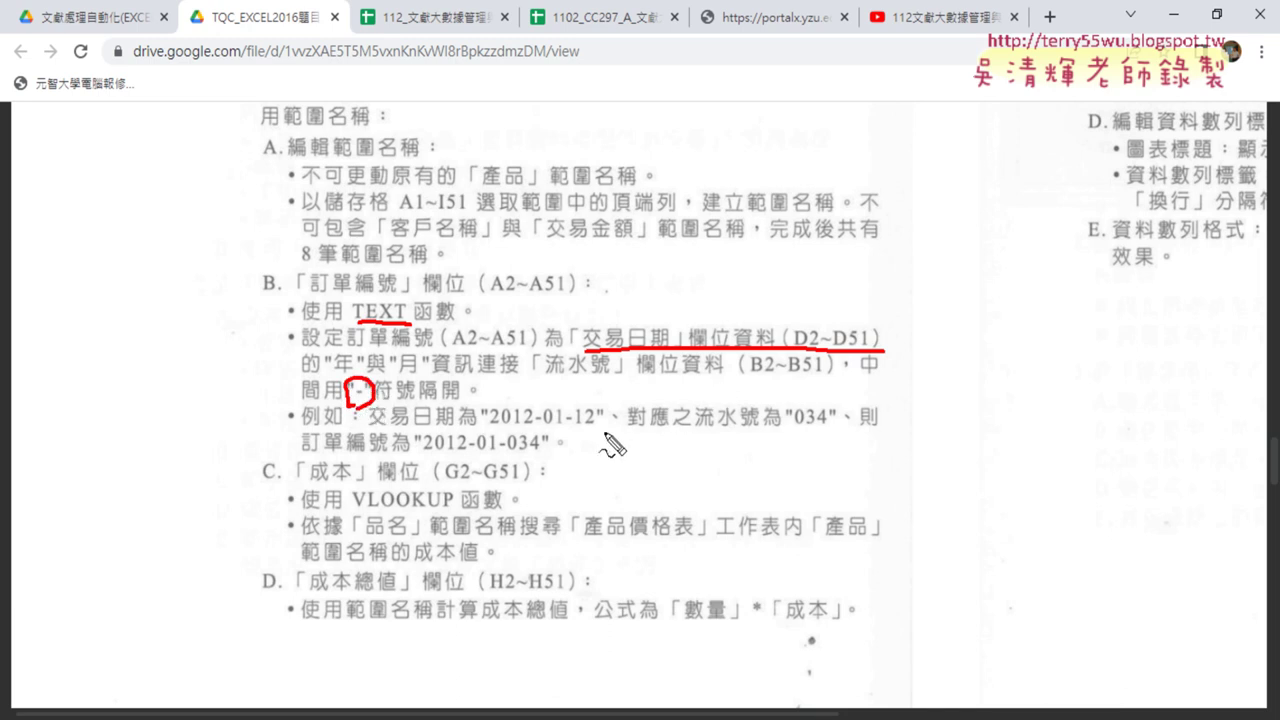
drag(488, 435, 578, 436)
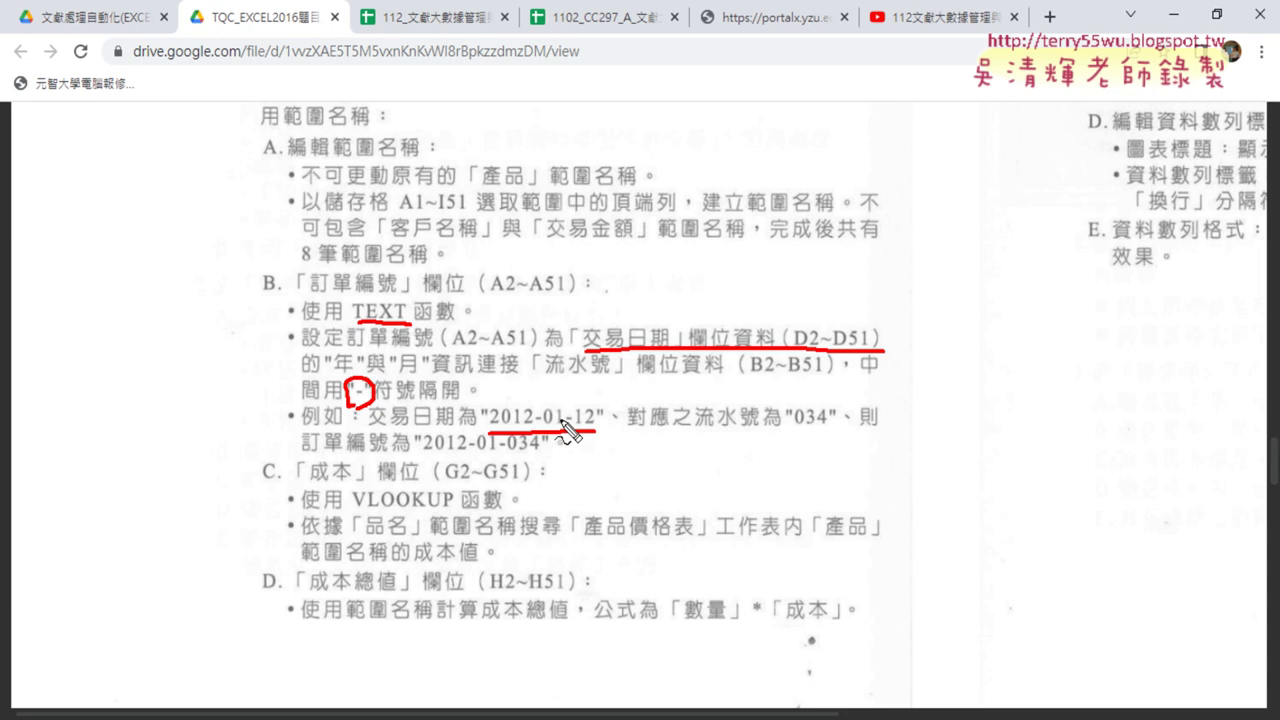
drag(584, 436, 596, 432)
drag(422, 455, 546, 455)
drag(502, 443, 518, 443)
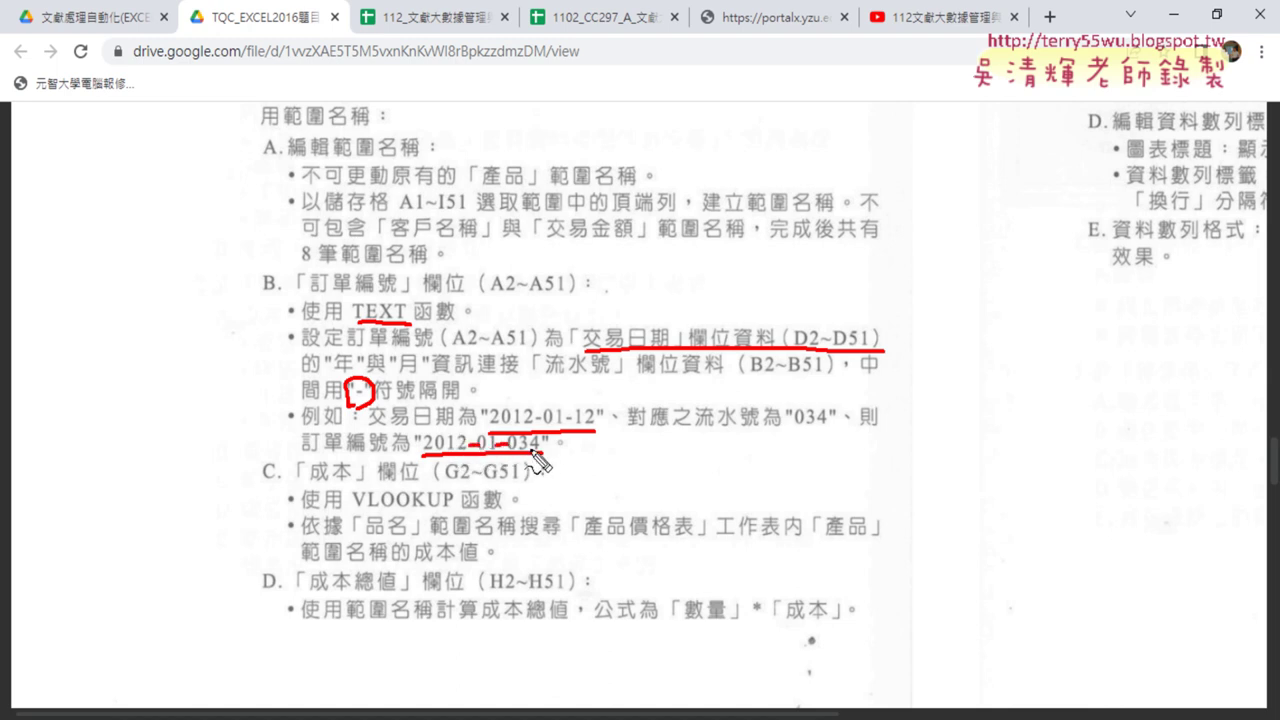
key(Escape)
key(alt+Tab)
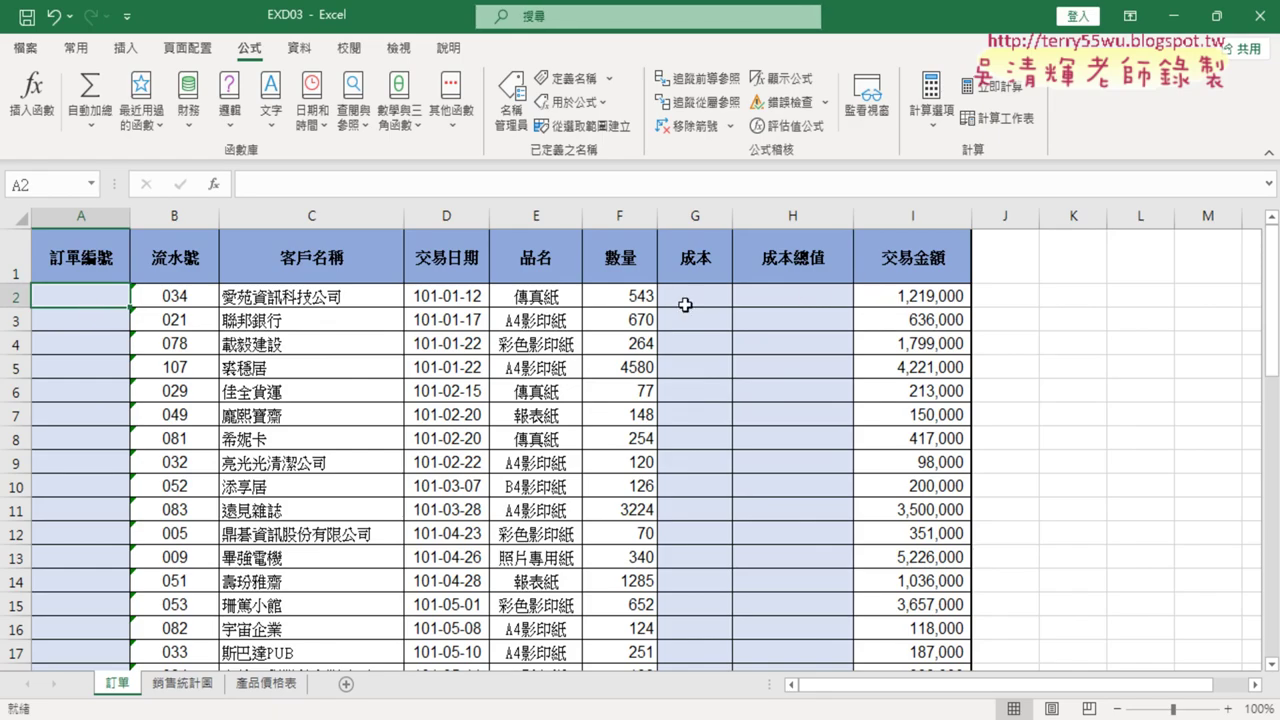
Check the date in D2, then enter 2012-01-034 in cell A2.
click(433, 298)
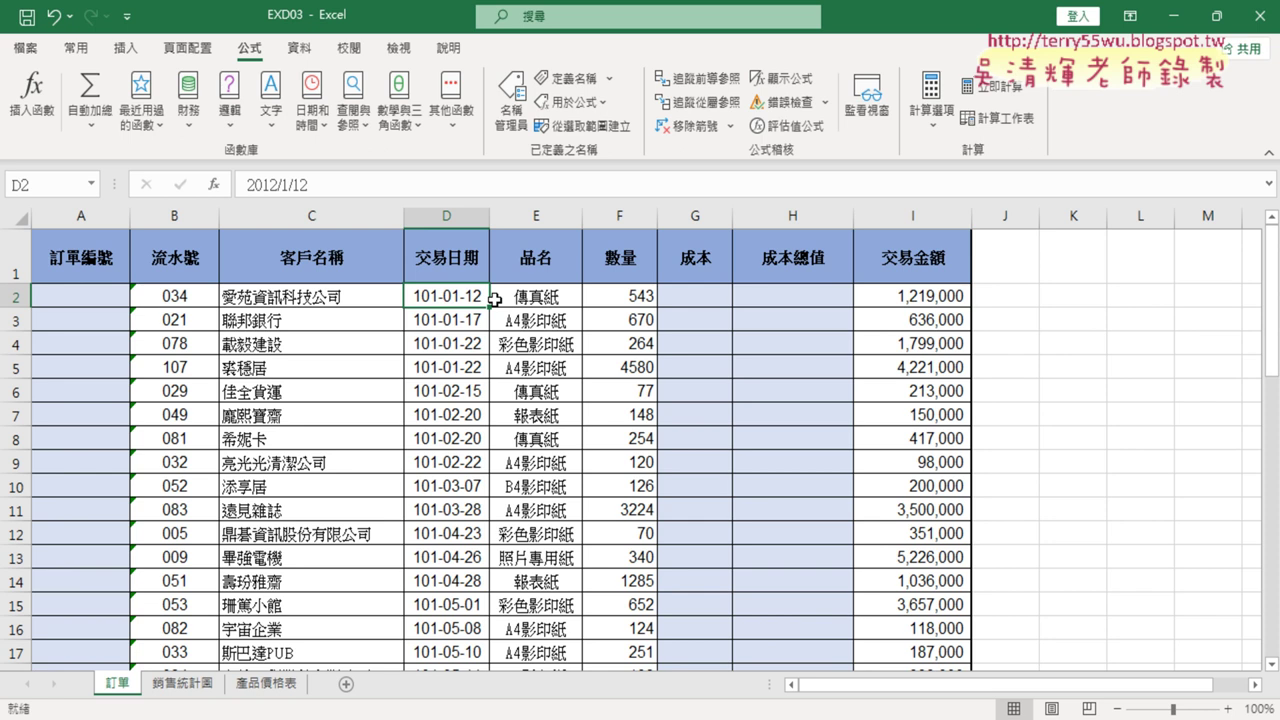
click(70, 296)
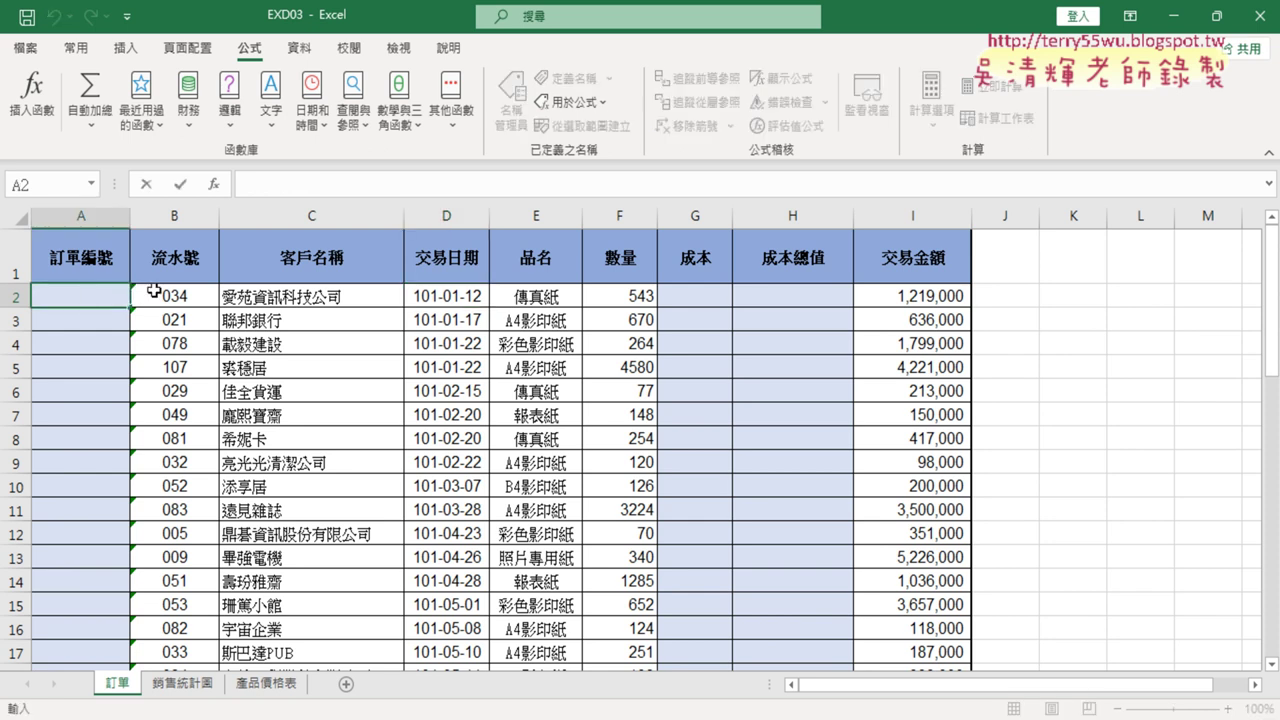
text(20)
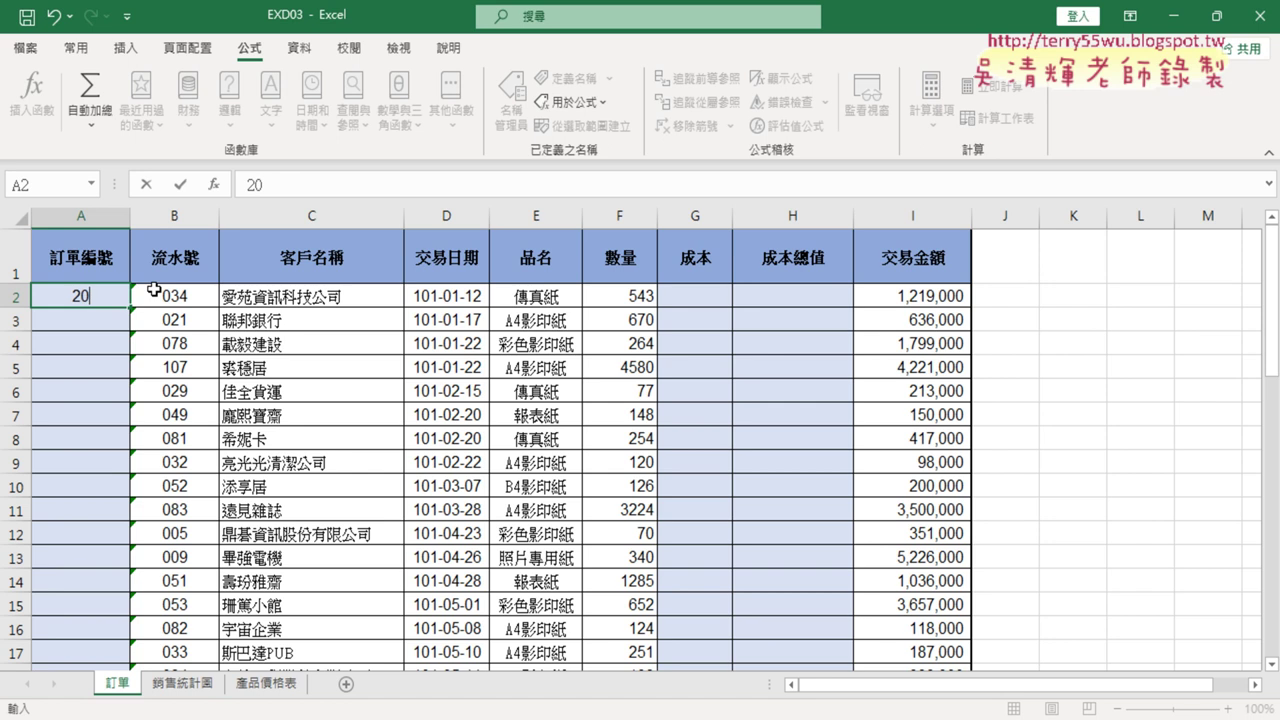
text(12)
text(-01)
text(-034)
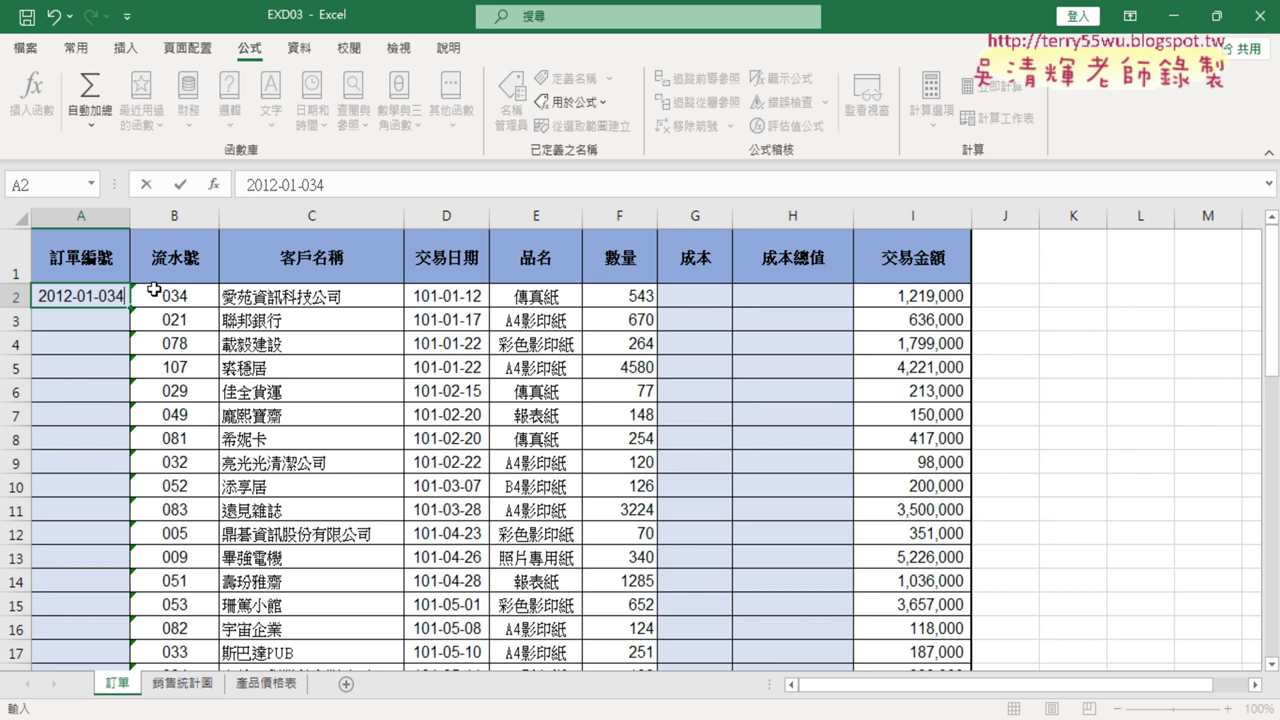
key(Return)
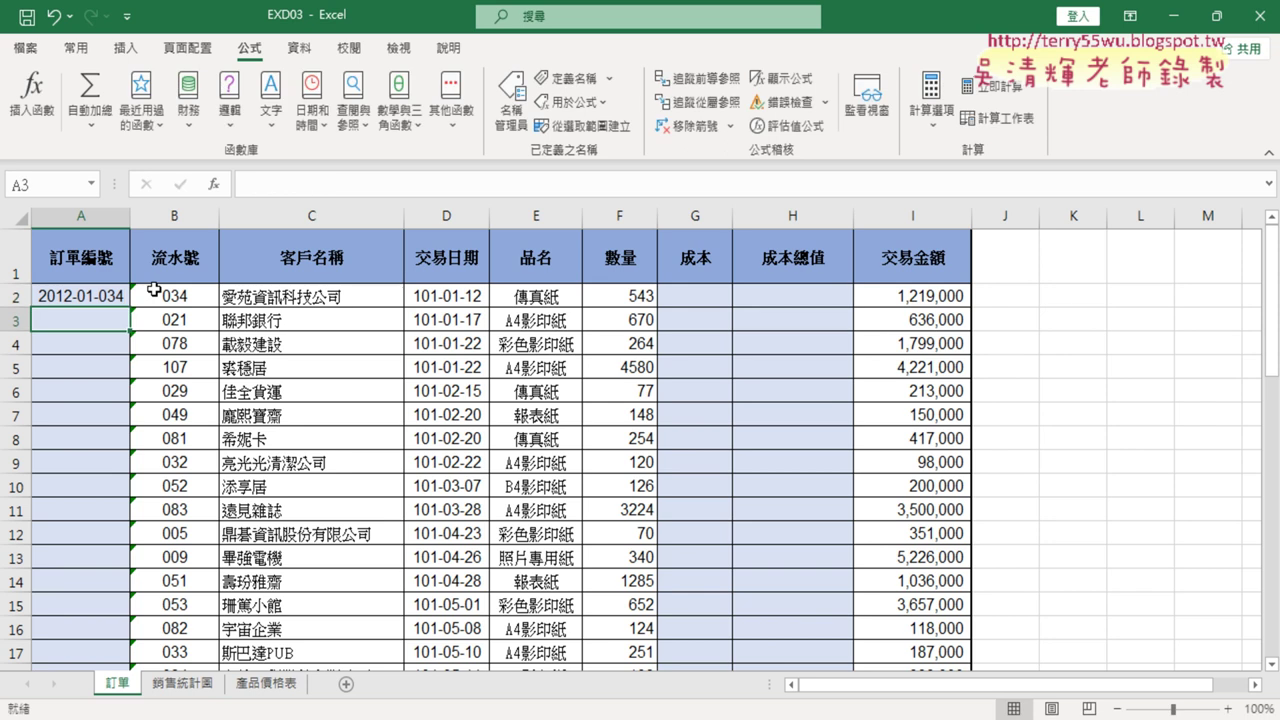
click(99, 298)
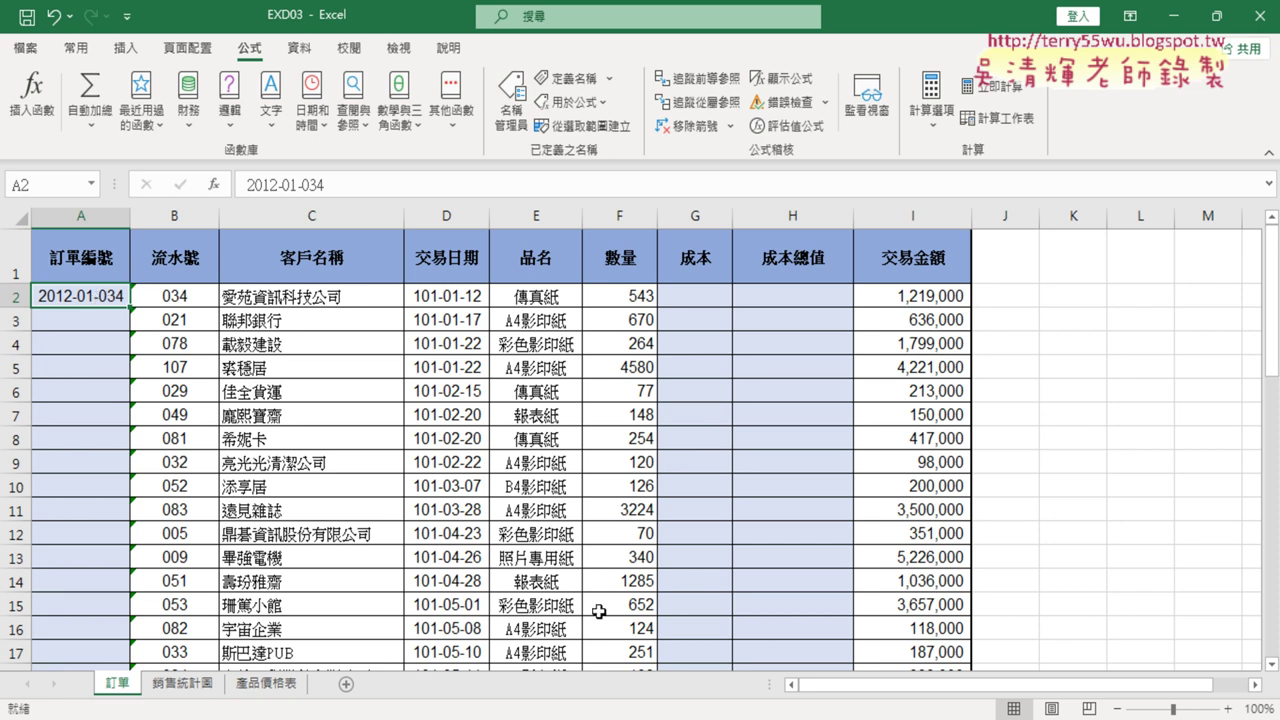
Return to the exam PDF and scroll up to the 訂單編號 rules with example 2012-01-034.
click(625, 712)
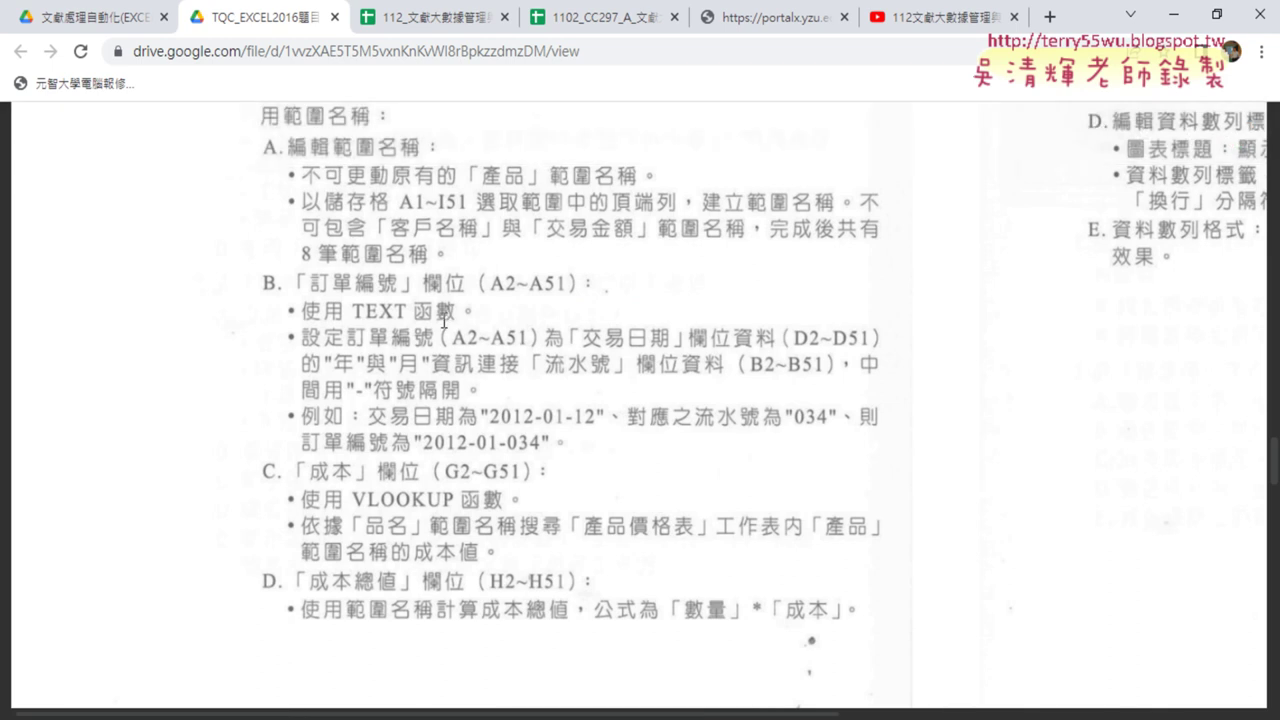
scroll(598, 425, up, 1)
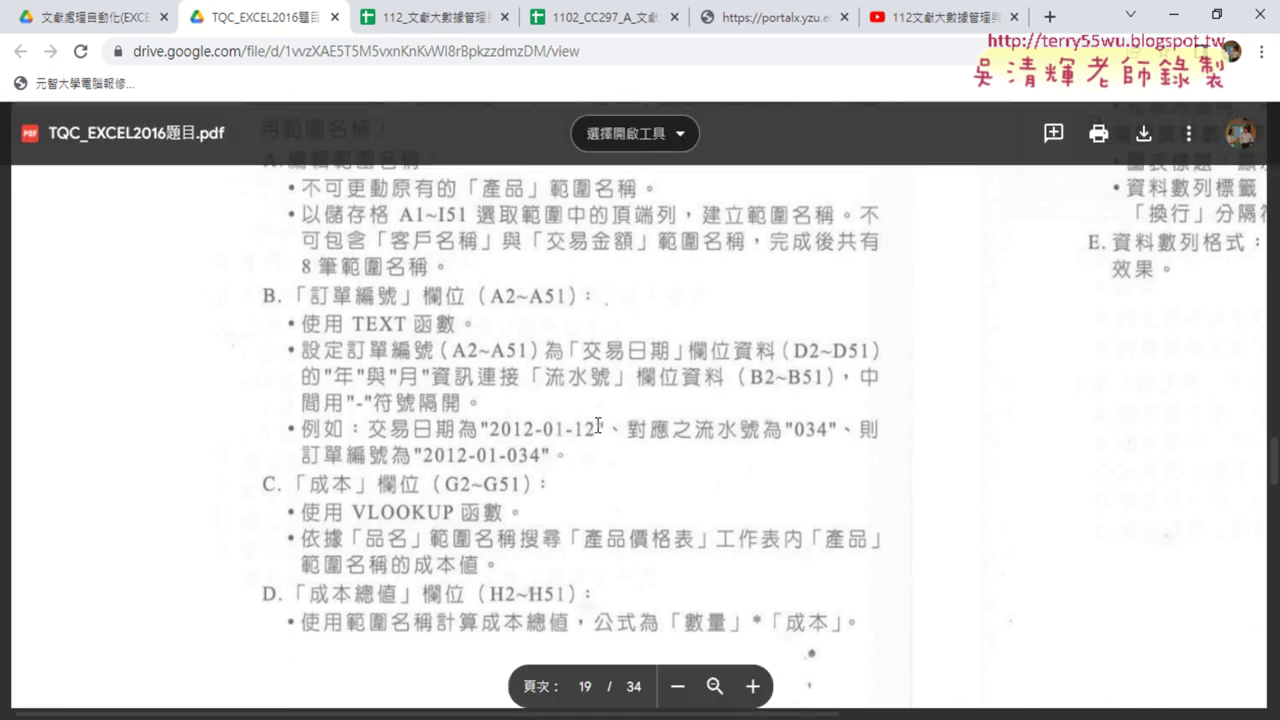